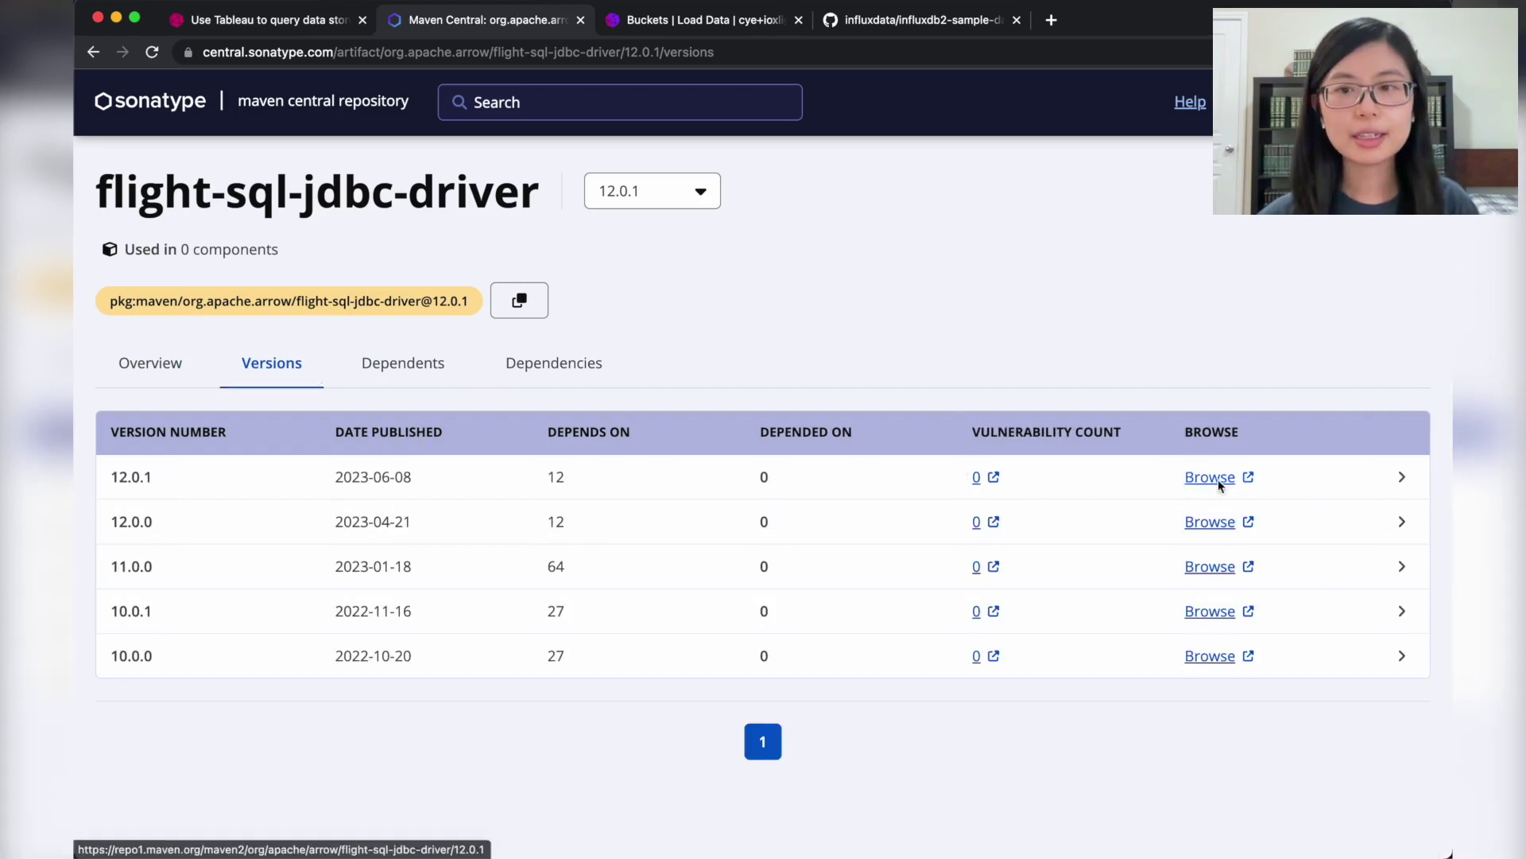
Download the flight-sql-jdbc-driver 12.0.1 jar and copy the Mac Tableau drivers path from the docs
{"action": "left_click", "coordinate": [1210, 477]}
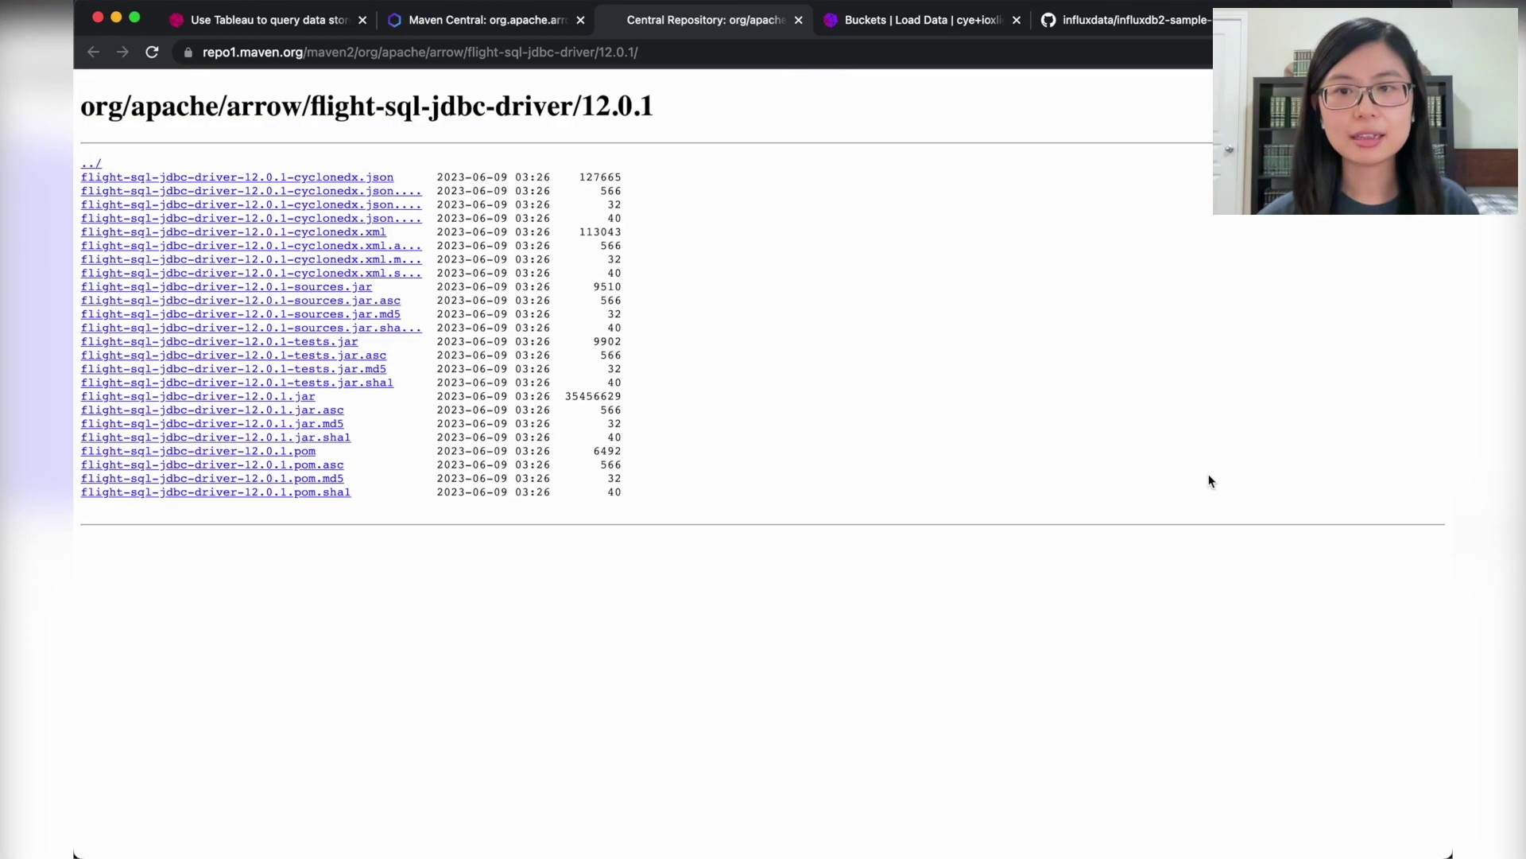
{"action": "left_click", "coordinate": [300, 399]}
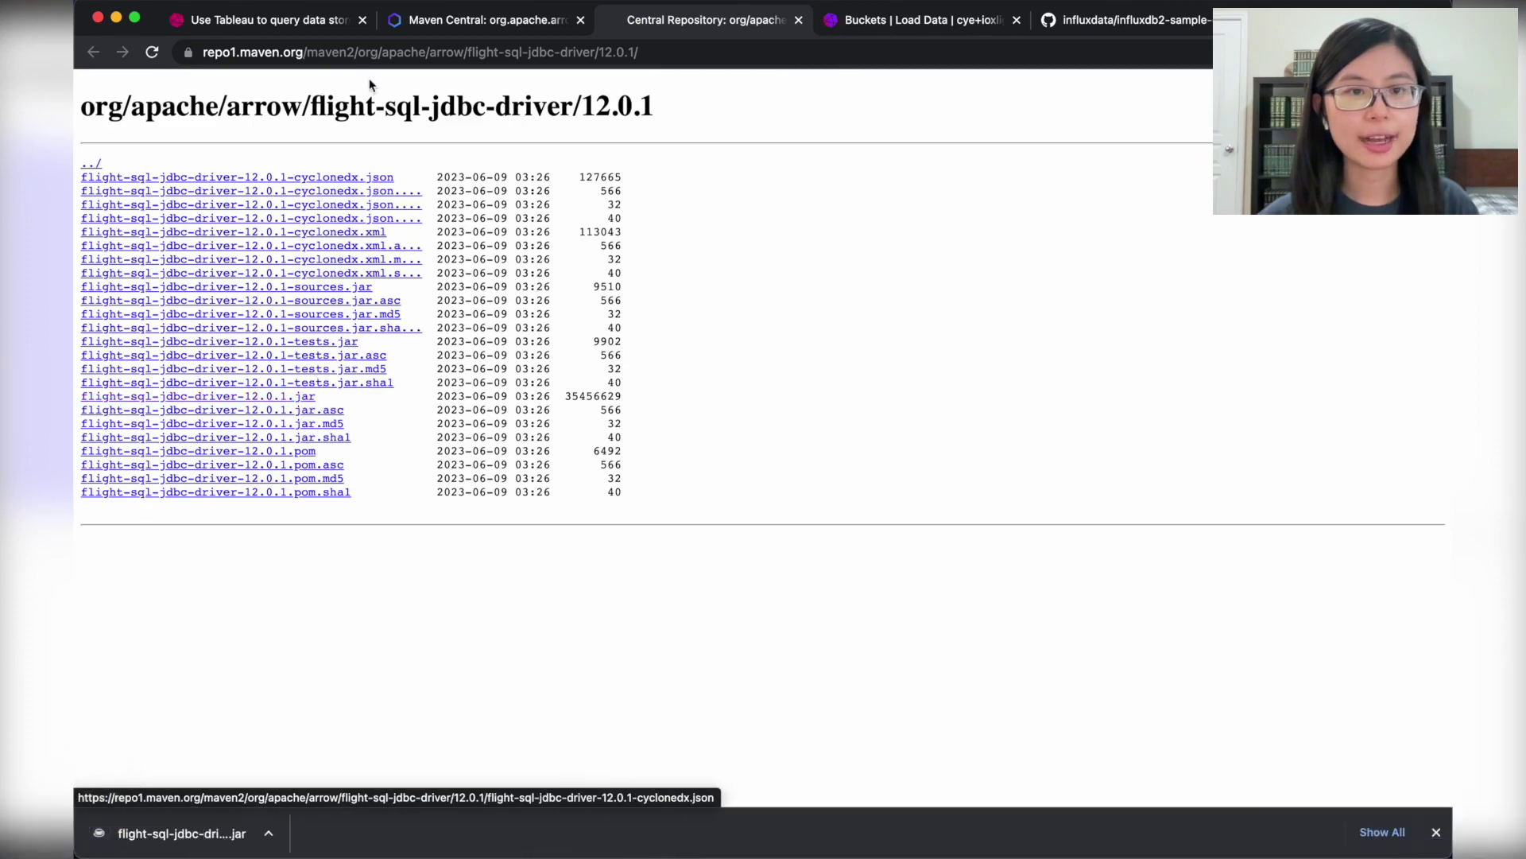
{"action": "left_click", "coordinate": [306, 24]}
{"action": "scroll", "coordinate": [661, 436], "scroll_direction": "down", "scroll_amount": 5}
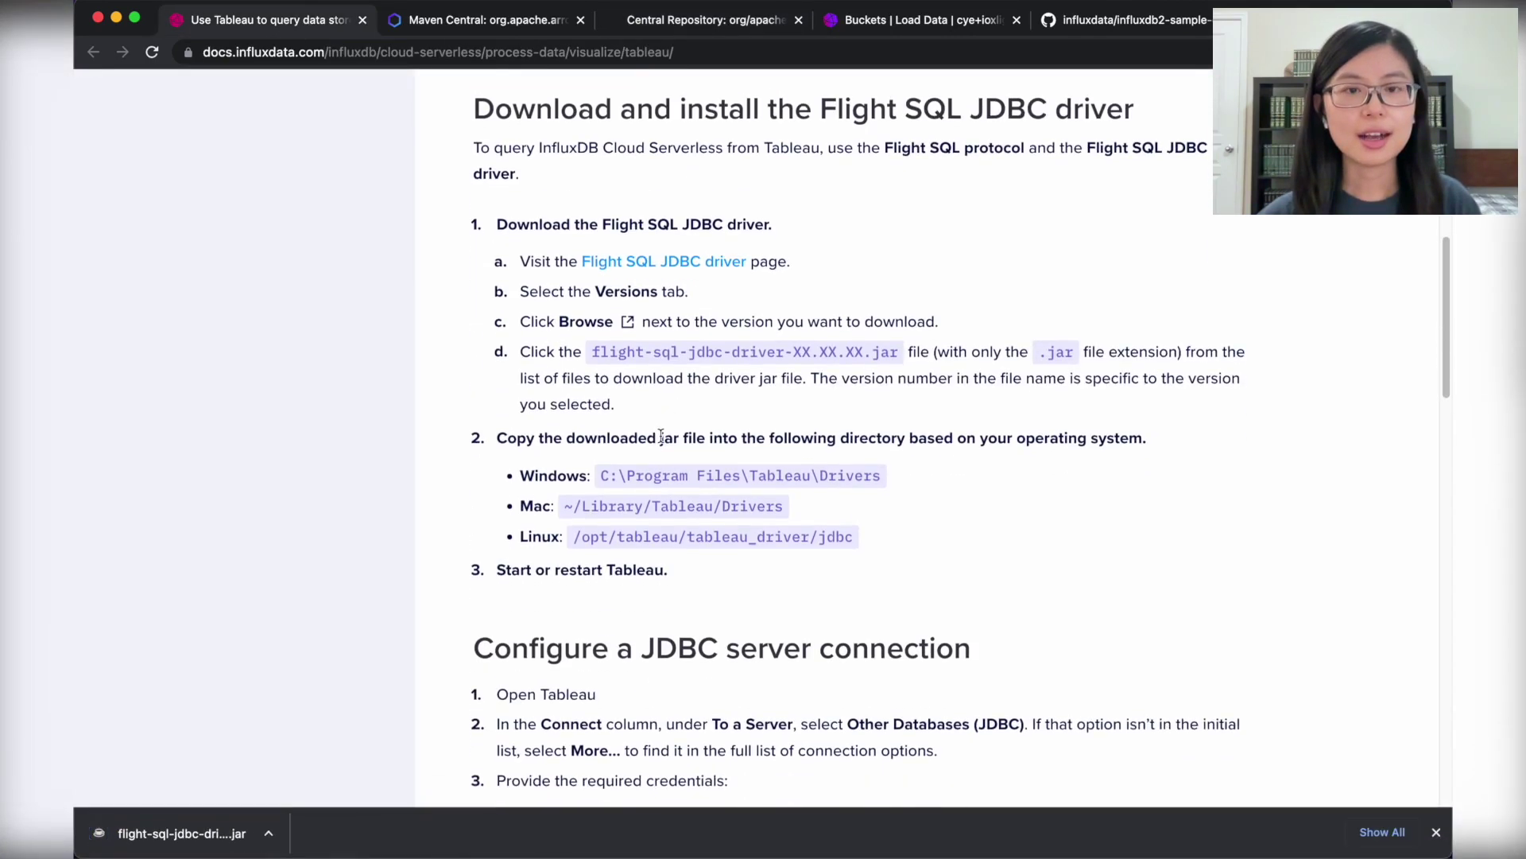
{"action": "left_click_drag", "start_coordinate": [623, 437], "coordinate": [715, 444]}
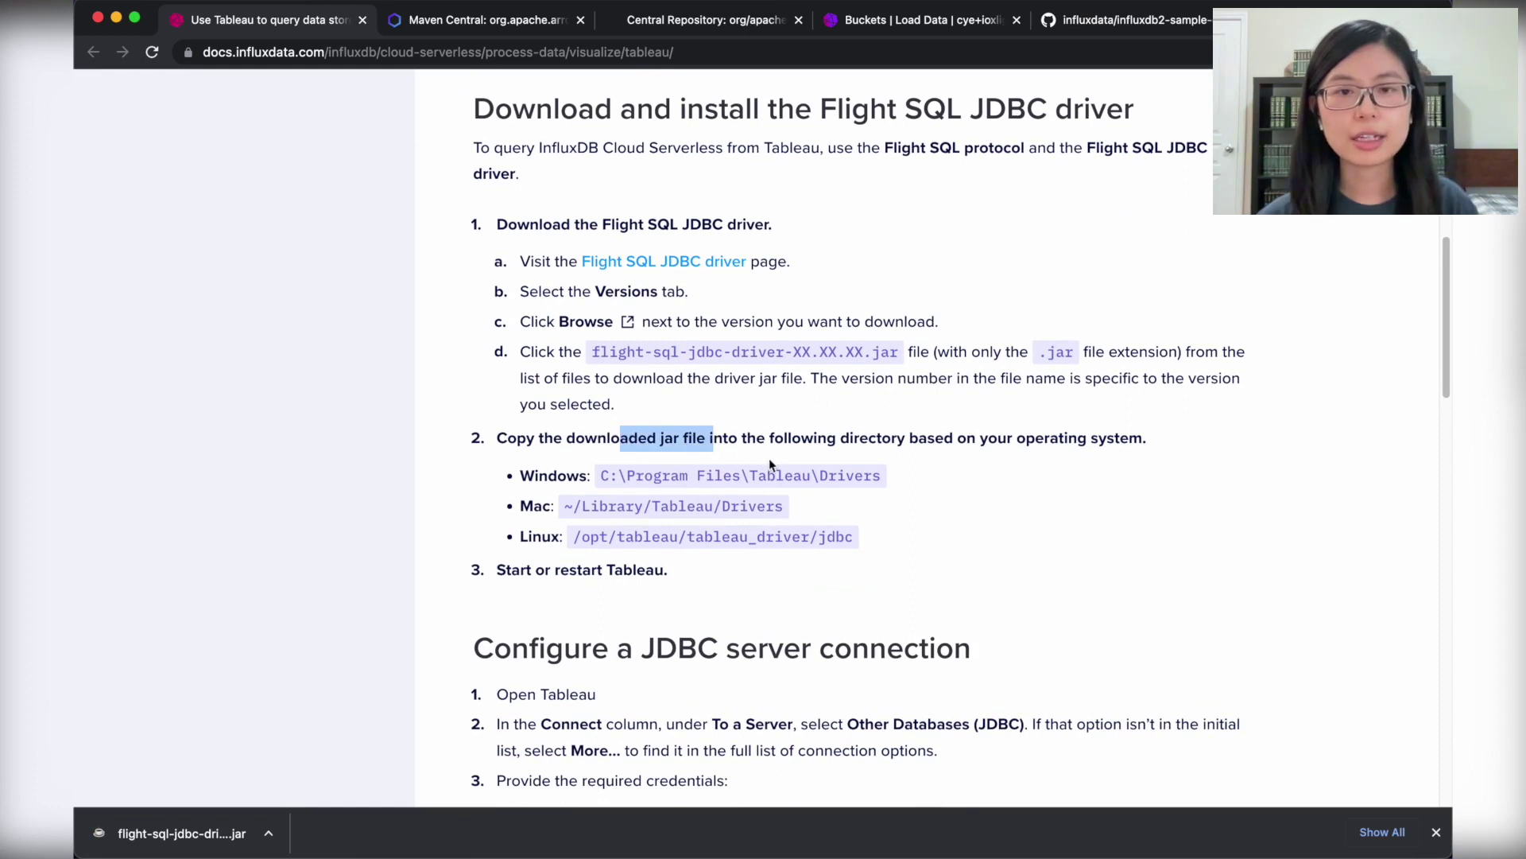
{"action": "left_click_drag", "start_coordinate": [509, 513], "coordinate": [791, 503]}
{"action": "key", "text": "super+c"}
{"action": "left_click", "coordinate": [576, 506]}
{"action": "right_click", "coordinate": [749, 506]}
{"action": "left_click", "coordinate": [775, 546]}
{"action": "left_click", "coordinate": [444, 446]}
Copy the flight-sql-jdbc-driver-12.0.1.jar into ~/Library/Tableau/Drivers with cp in Terminal
{"action": "key", "text": "super+Tab"}
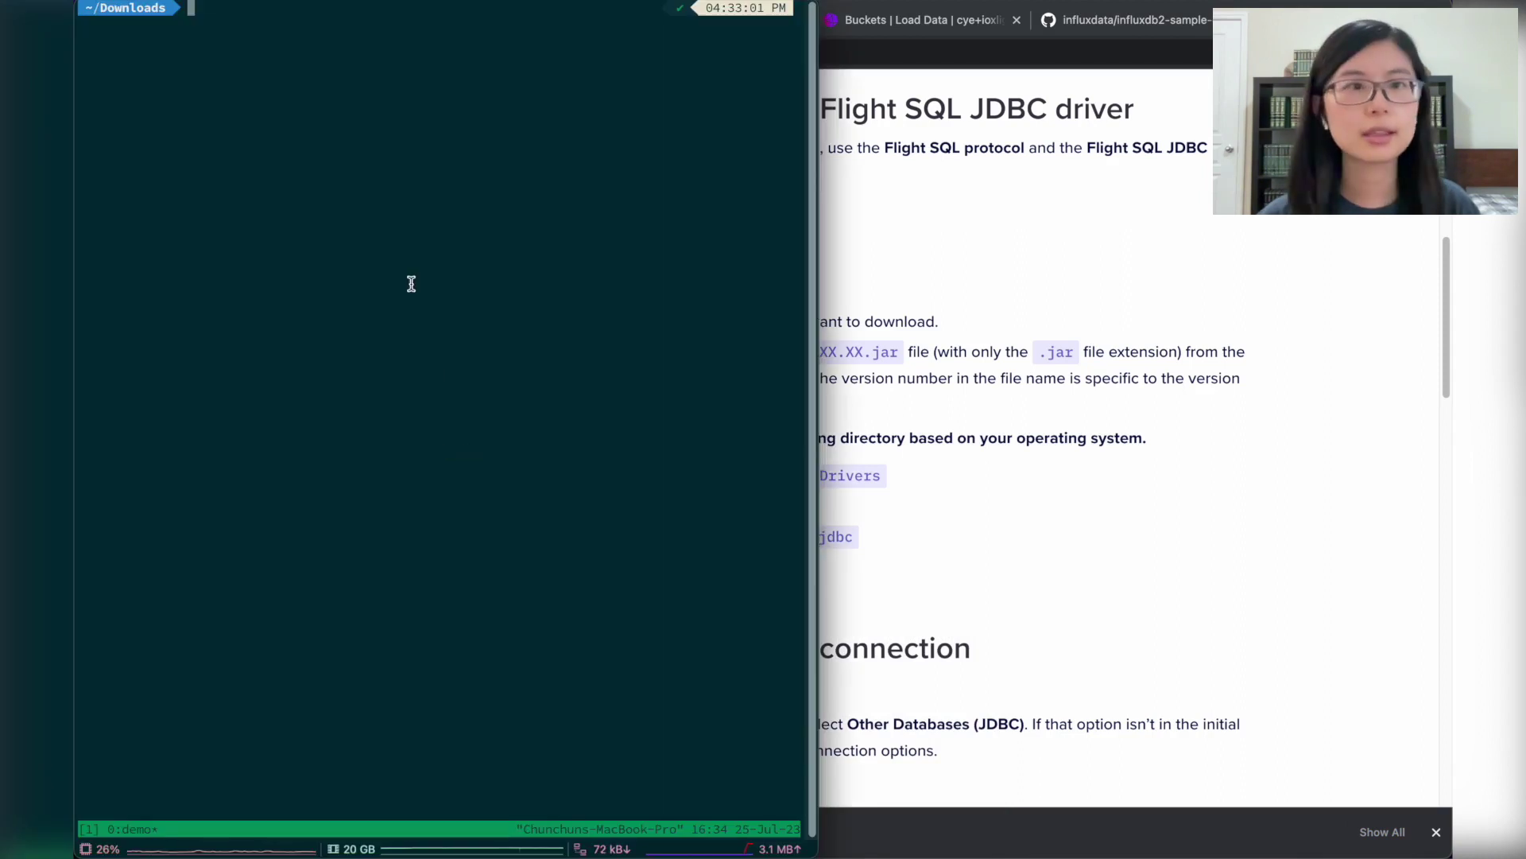
{"action": "type", "text": "cp"}
{"action": "key", "text": "Right"}
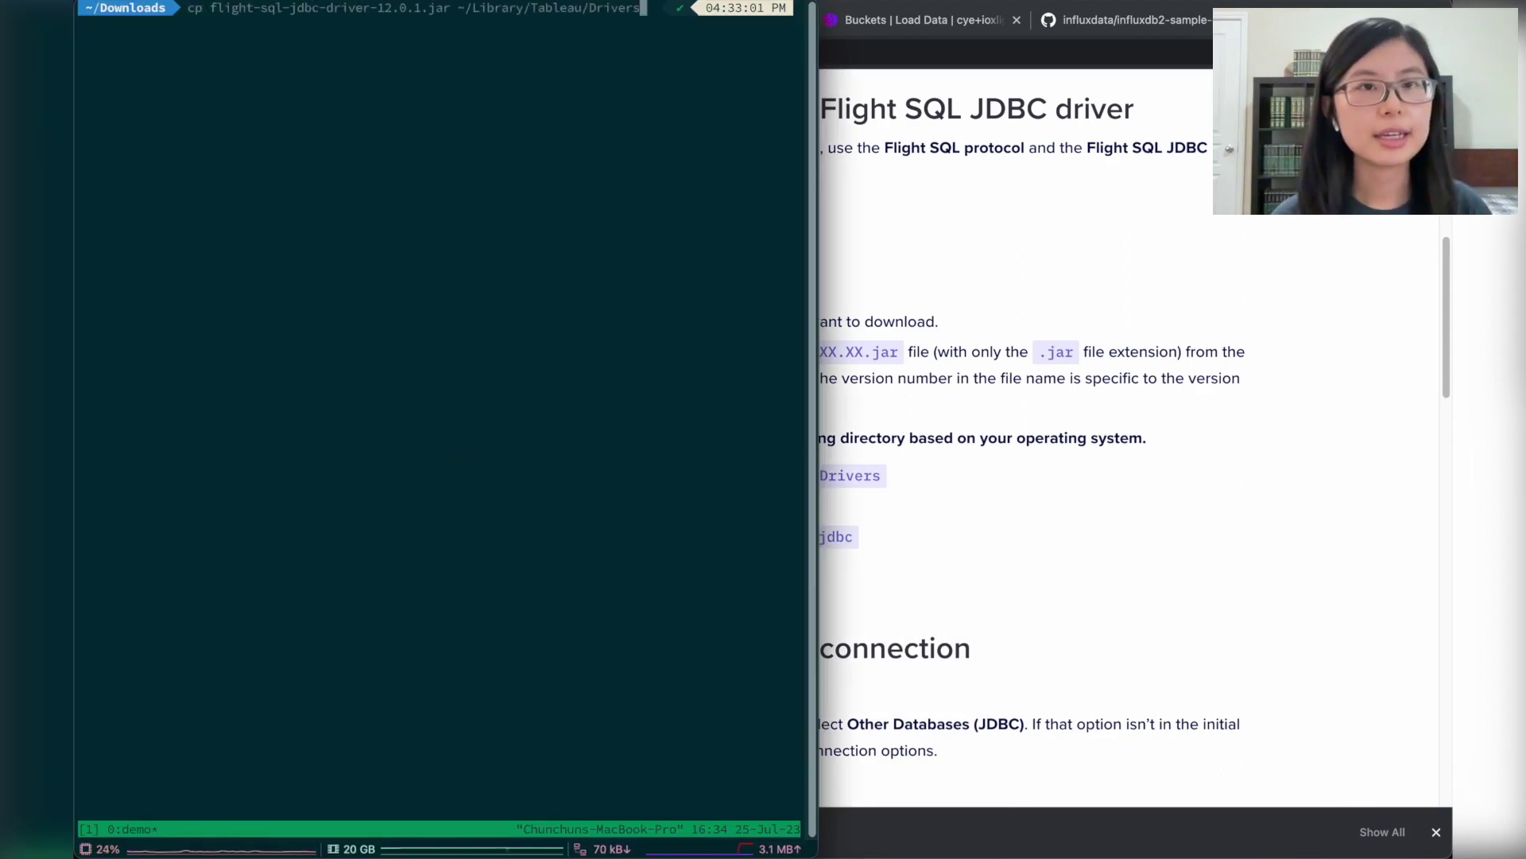
{"action": "key", "text": "Return"}
Change into ~/Library/Tableau/Drivers and list it to confirm the jar is there
{"action": "type", "text": "cd"}
{"action": "key", "text": "super+v"}
{"action": "key", "text": "Return"}
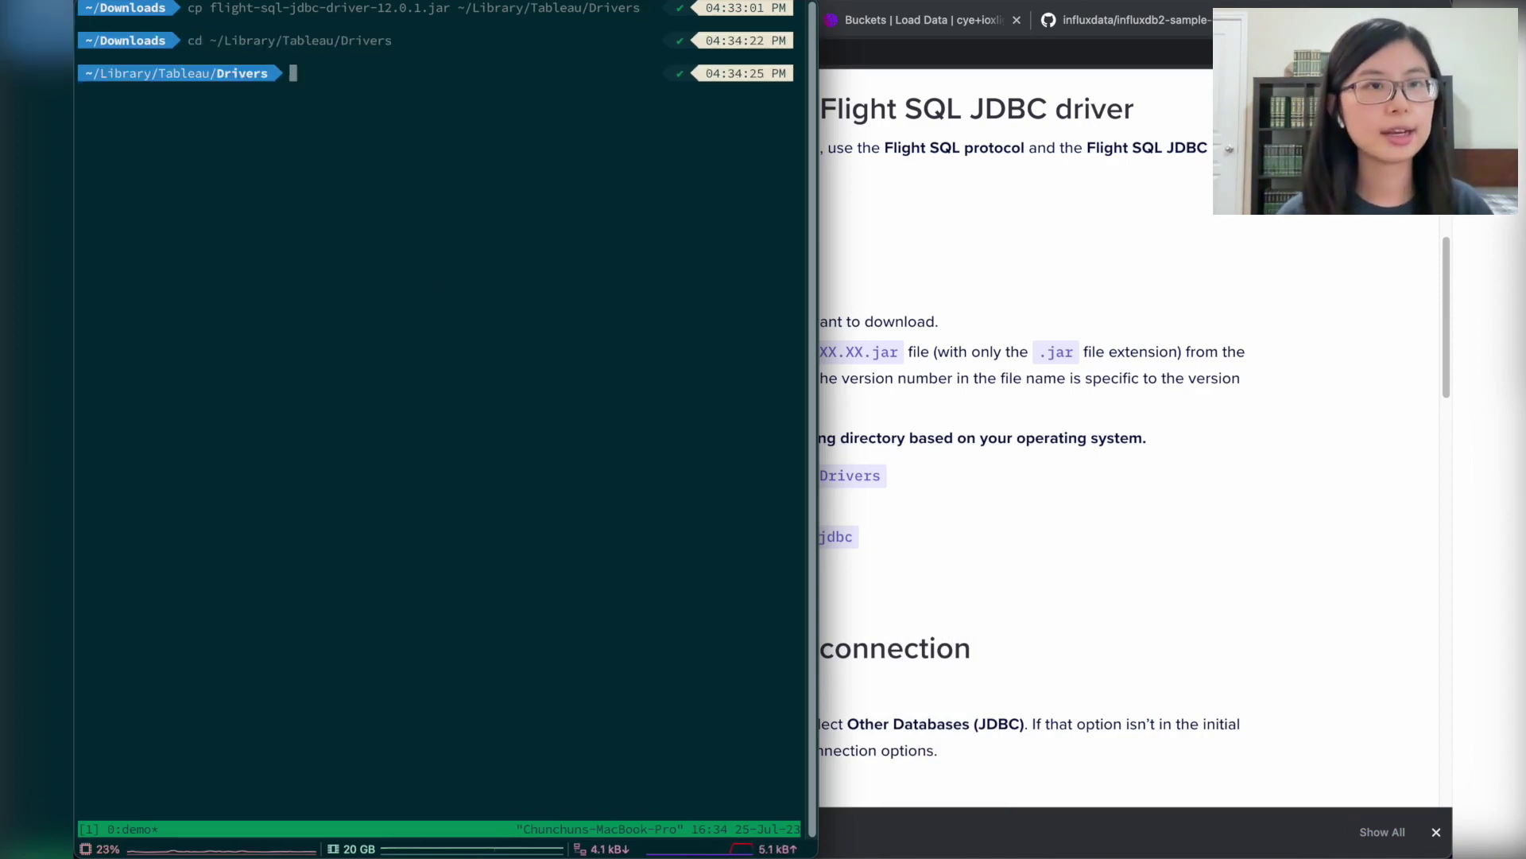
{"action": "type", "text": "ls"}
{"action": "key", "text": "Return"}
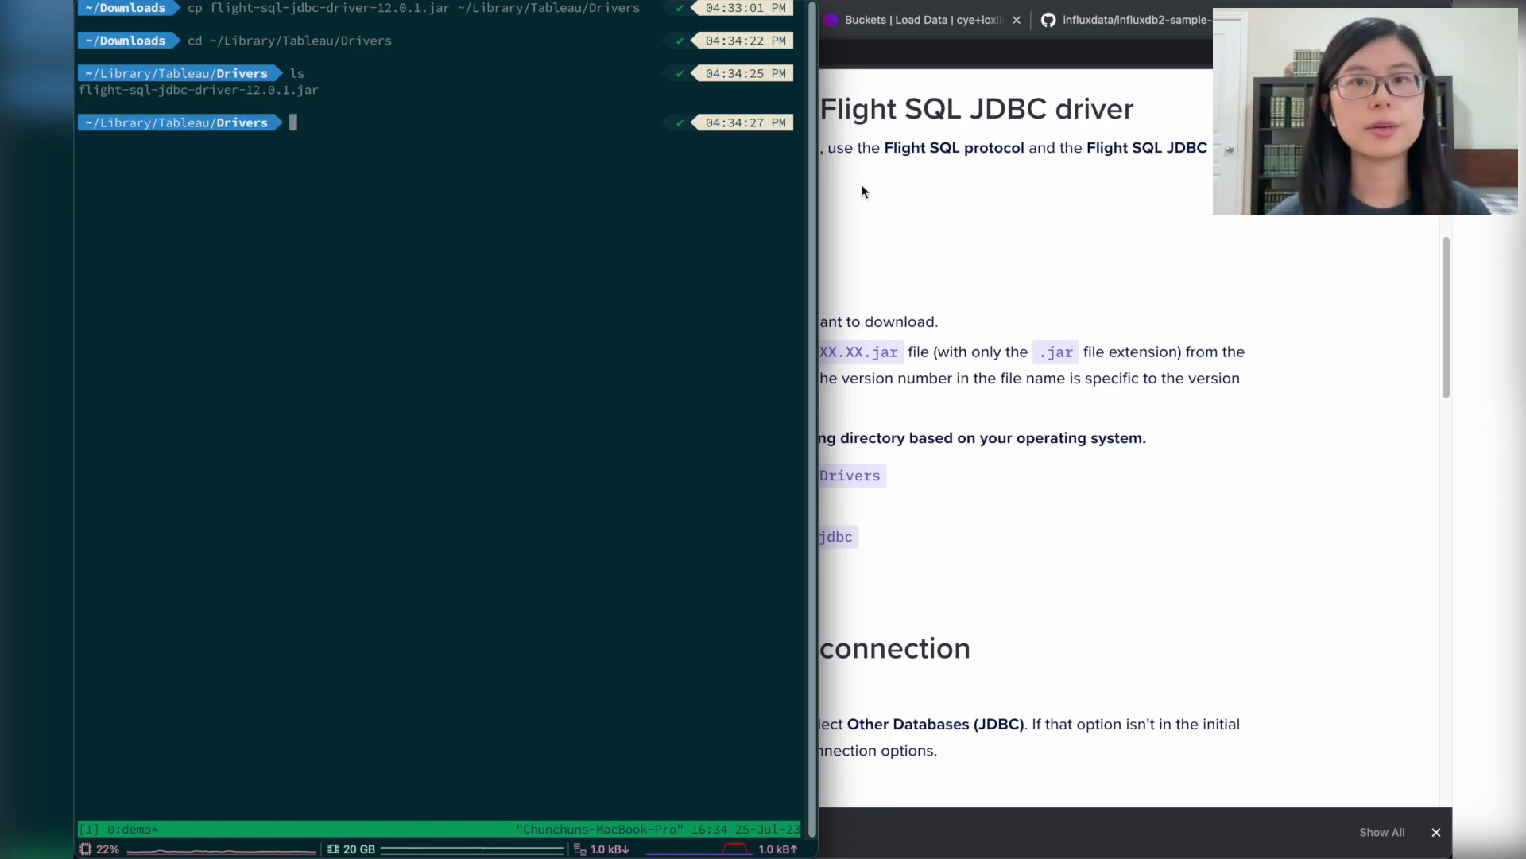
{"action": "left_click", "coordinate": [943, 208]}
{"action": "scroll", "coordinate": [904, 264], "scroll_direction": "down", "scroll_amount": 1}
Note the 'Start or restart Tableau' step, dismiss the download bar, and go to InfluxDB Cloud Buckets
{"action": "scroll", "coordinate": [903, 264], "scroll_direction": "down", "scroll_amount": 1}
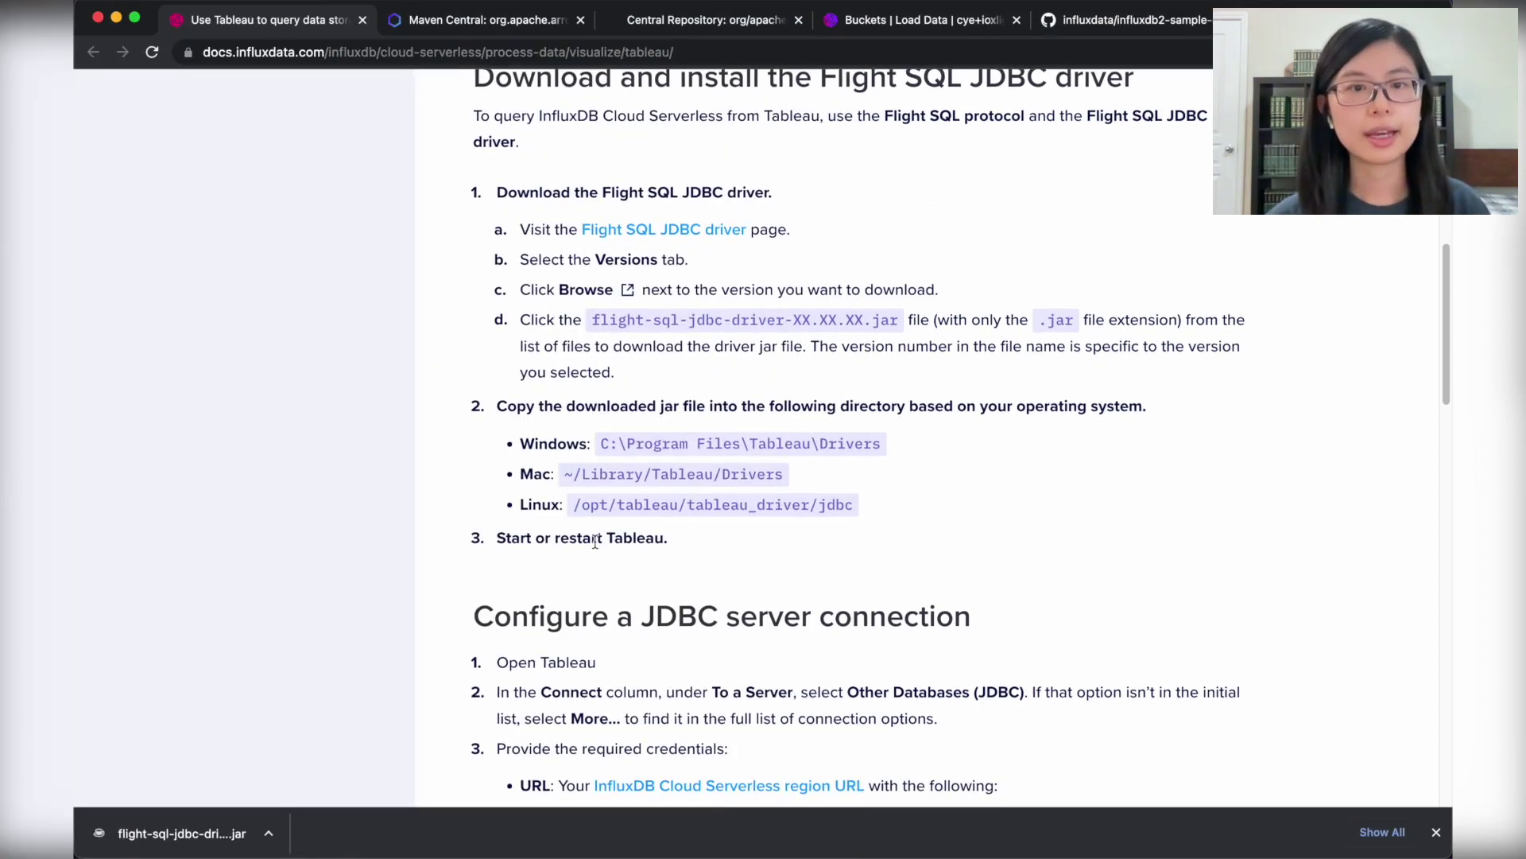
{"action": "mouse_move", "coordinate": [494, 540]}
{"action": "left_mouse_down"}
{"action": "mouse_move", "coordinate": [666, 537]}
{"action": "mouse_move", "coordinate": [491, 544]}
{"action": "mouse_move", "coordinate": [503, 550]}
{"action": "left_mouse_up"}
{"action": "left_click", "coordinate": [704, 548]}
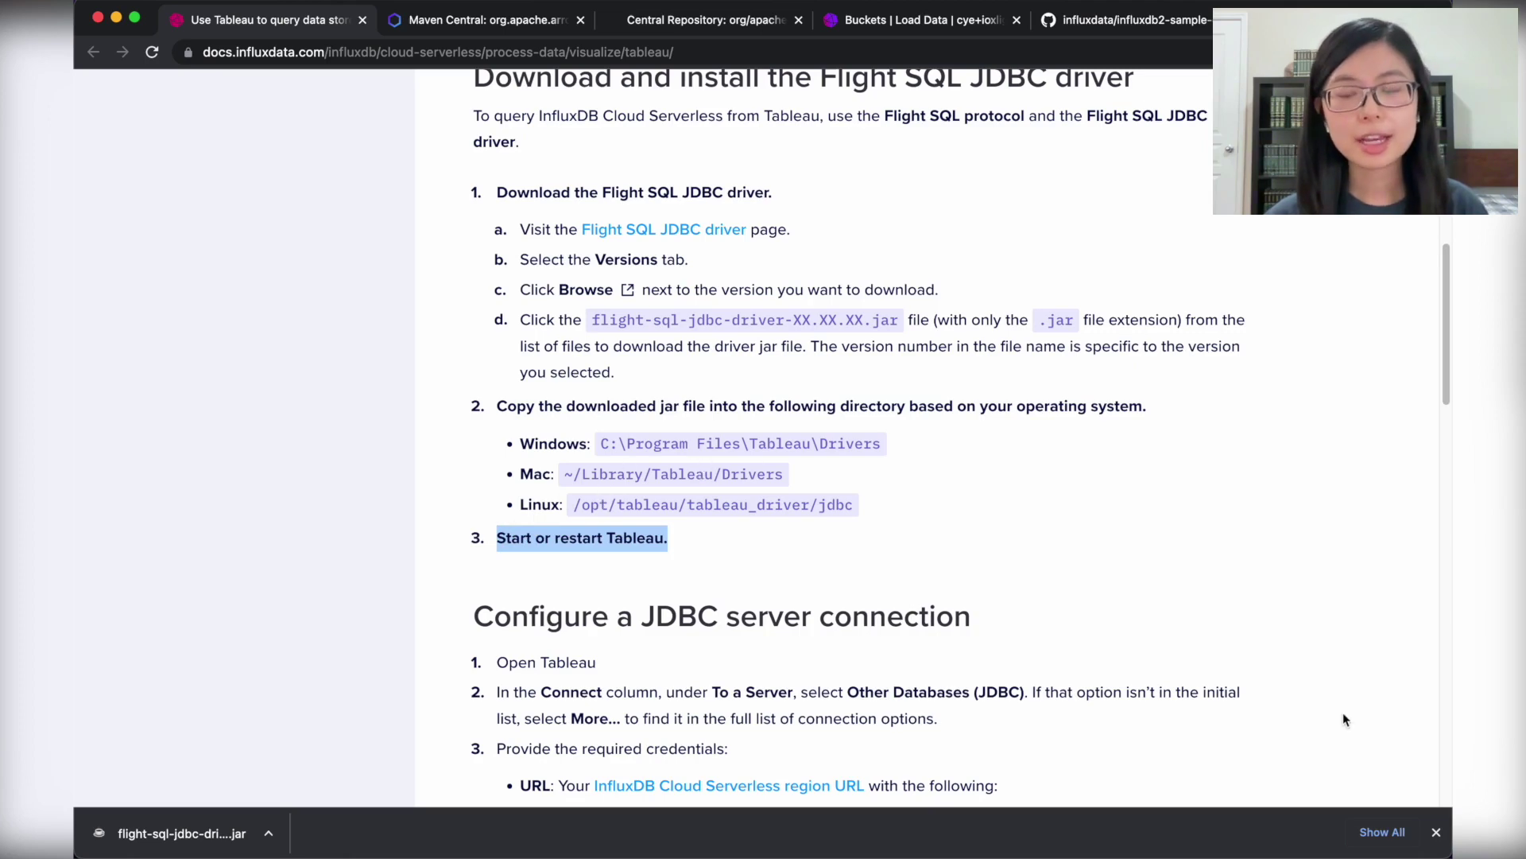
{"action": "left_click", "coordinate": [1436, 832]}
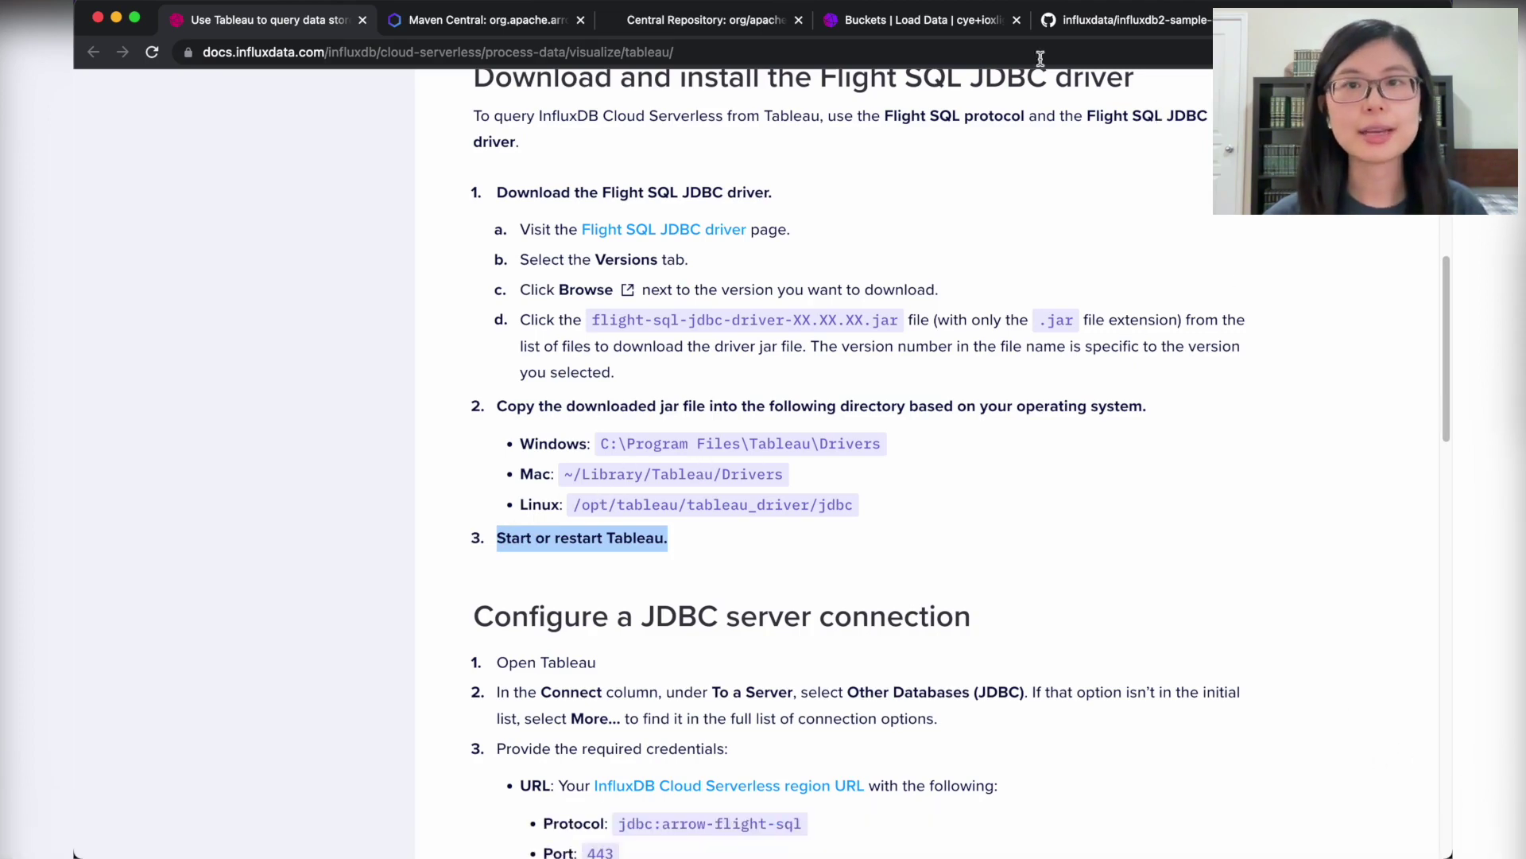
{"action": "left_click", "coordinate": [946, 22]}
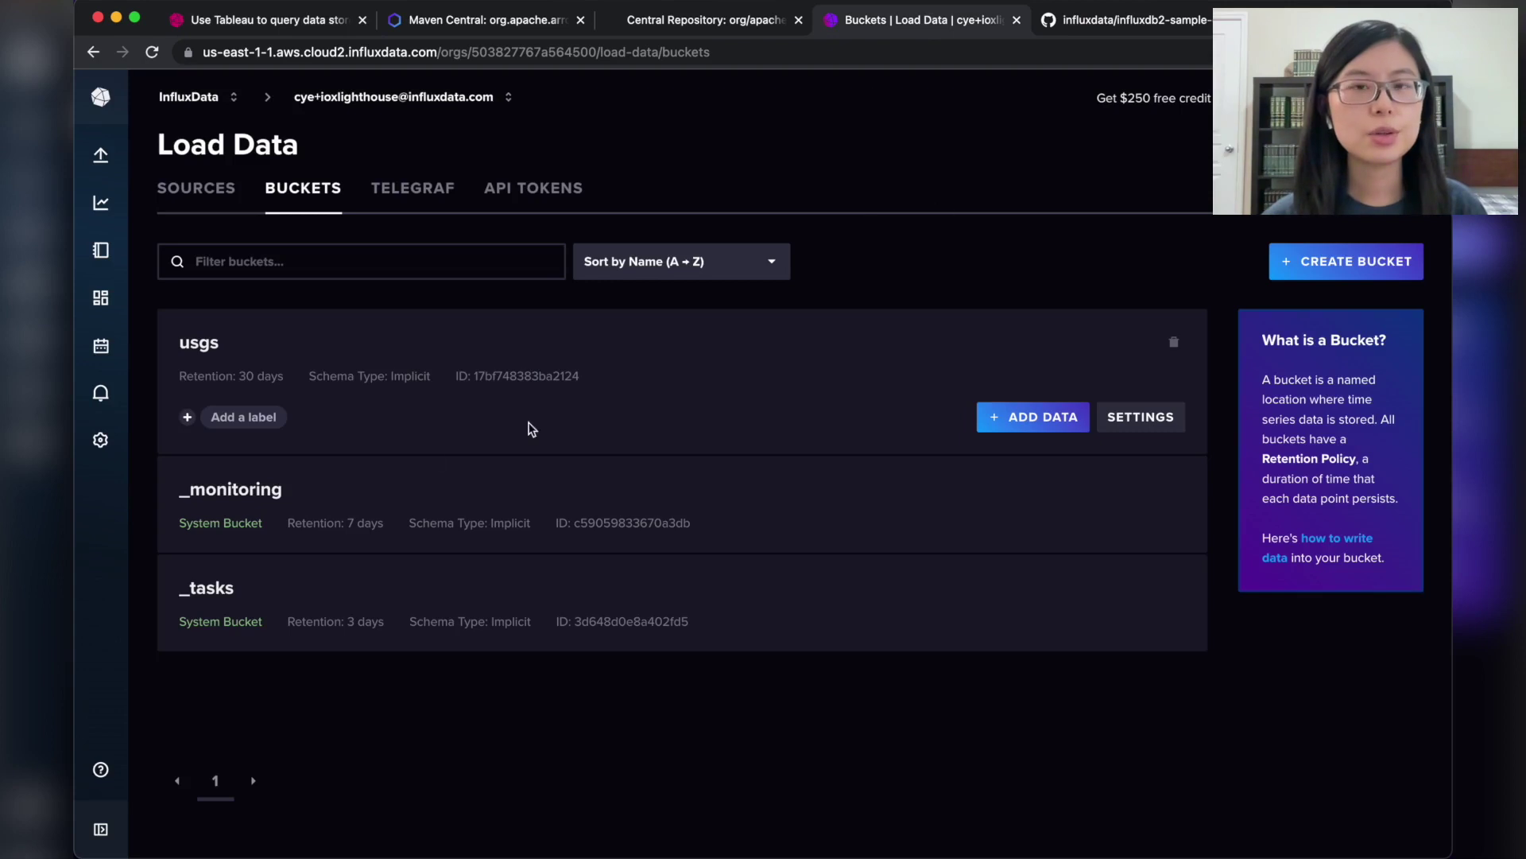
Create a bucket named sample_data and show its ADD DATA options
{"action": "mouse_move", "coordinate": [119, 156]}
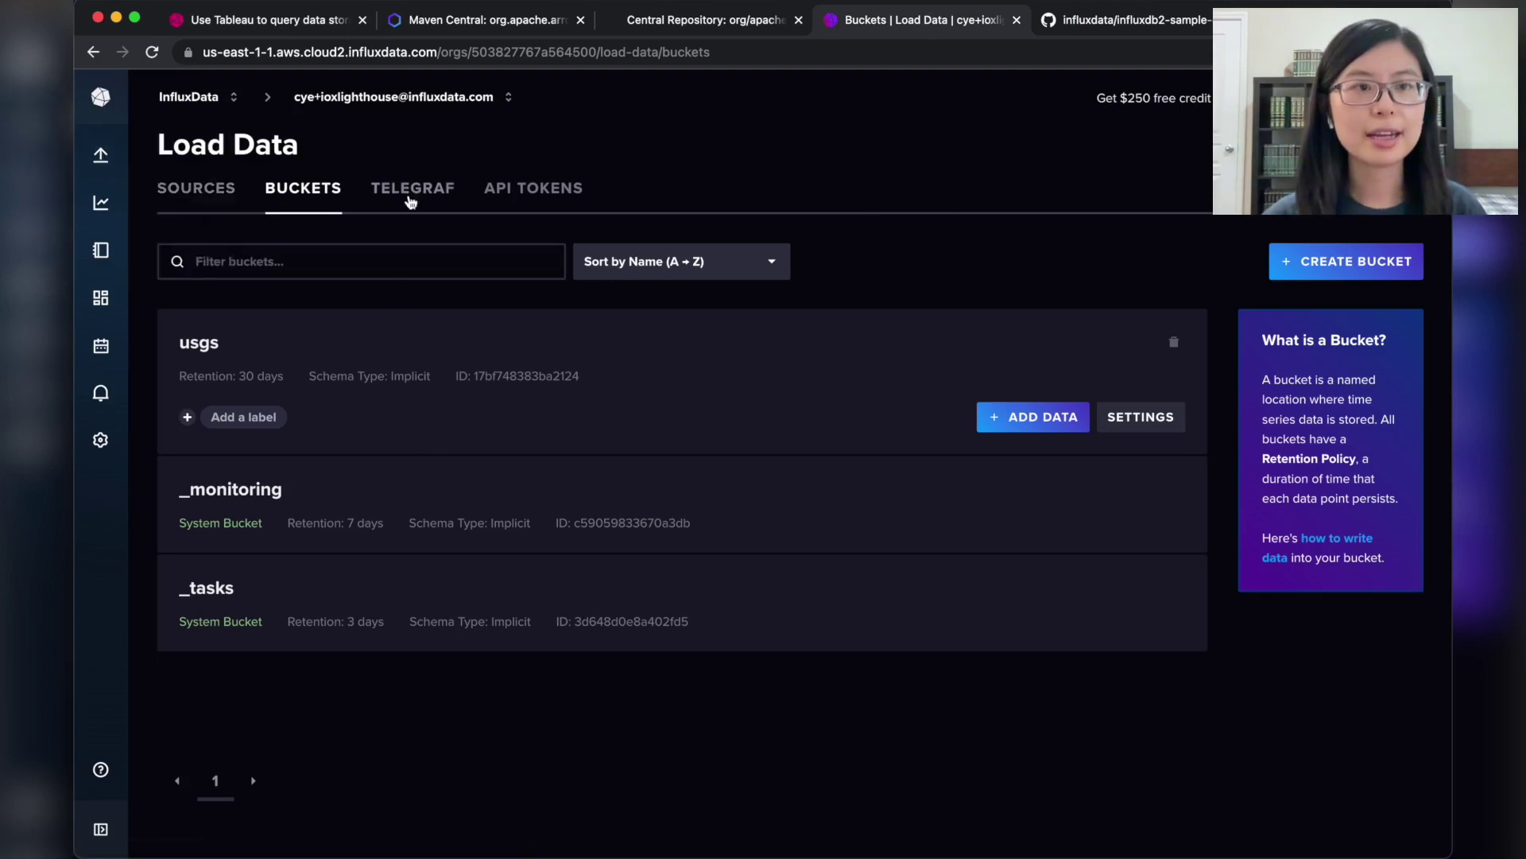
{"action": "left_click", "coordinate": [1357, 266]}
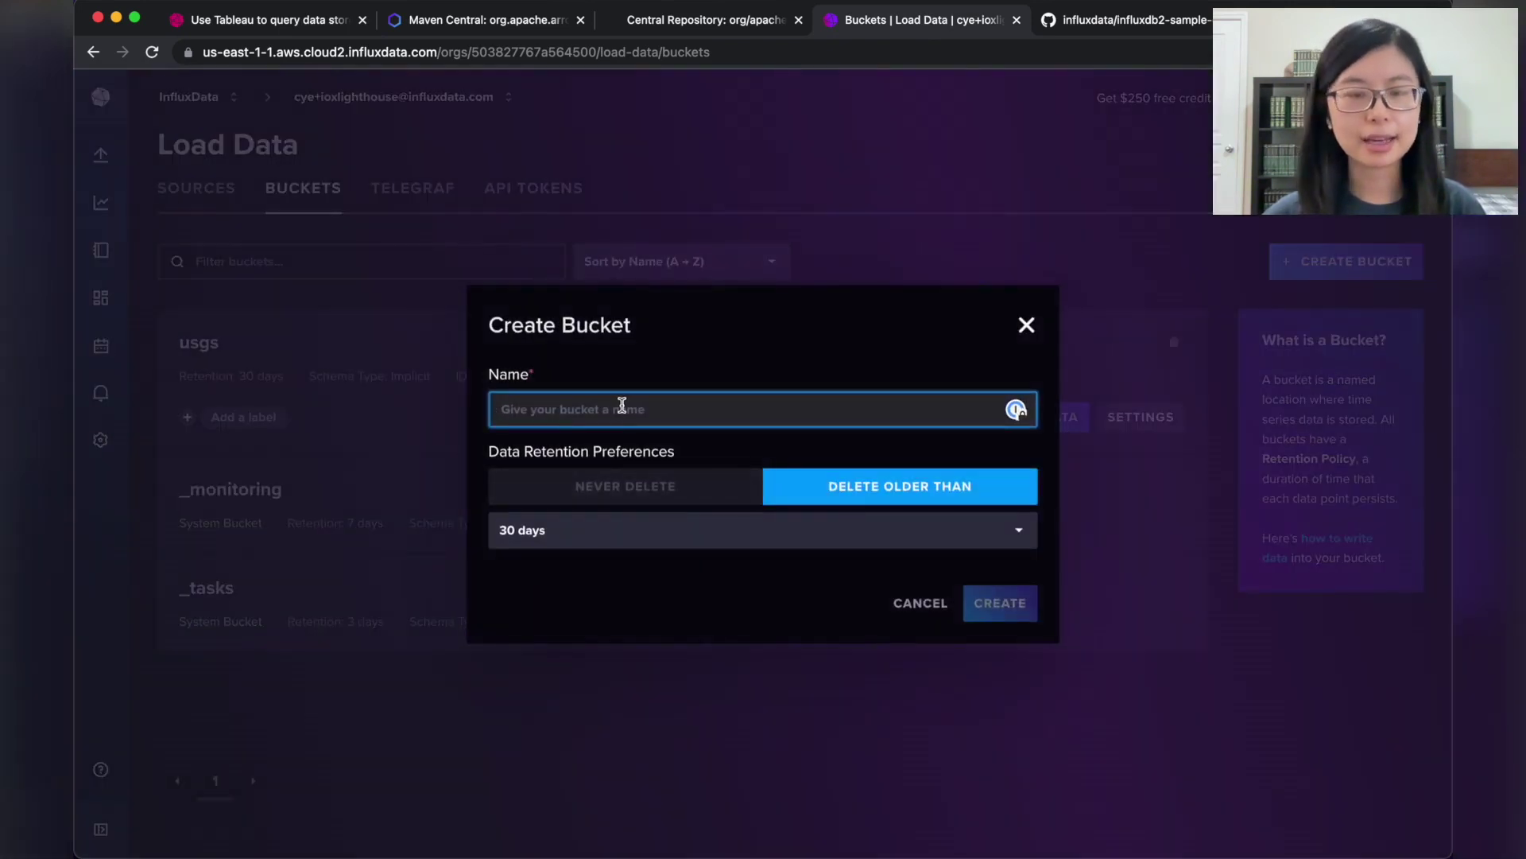
{"action": "type", "text": "sample_data"}
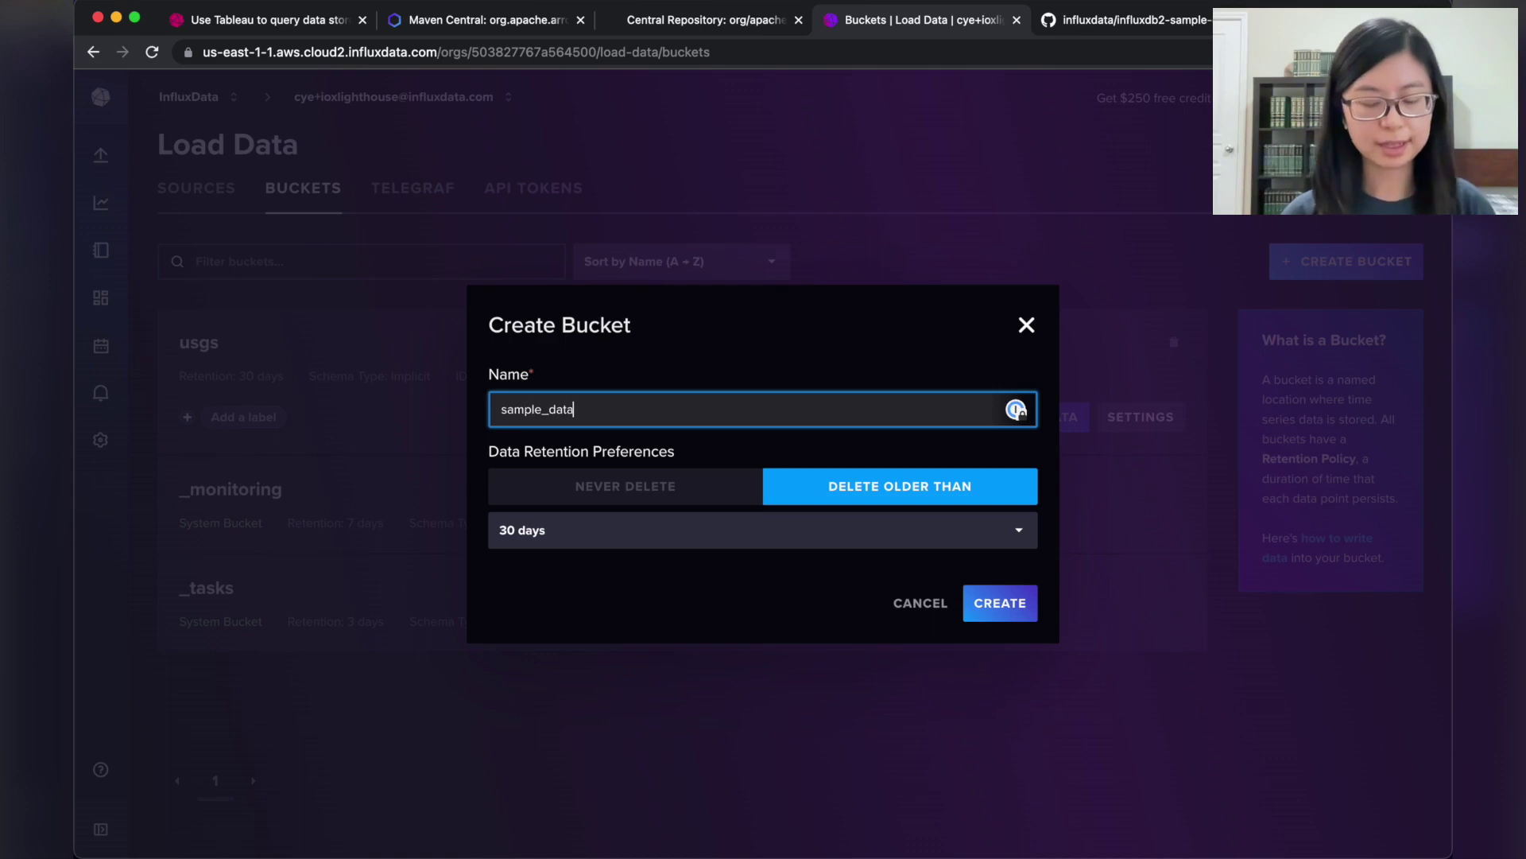
{"action": "left_click", "coordinate": [1003, 609]}
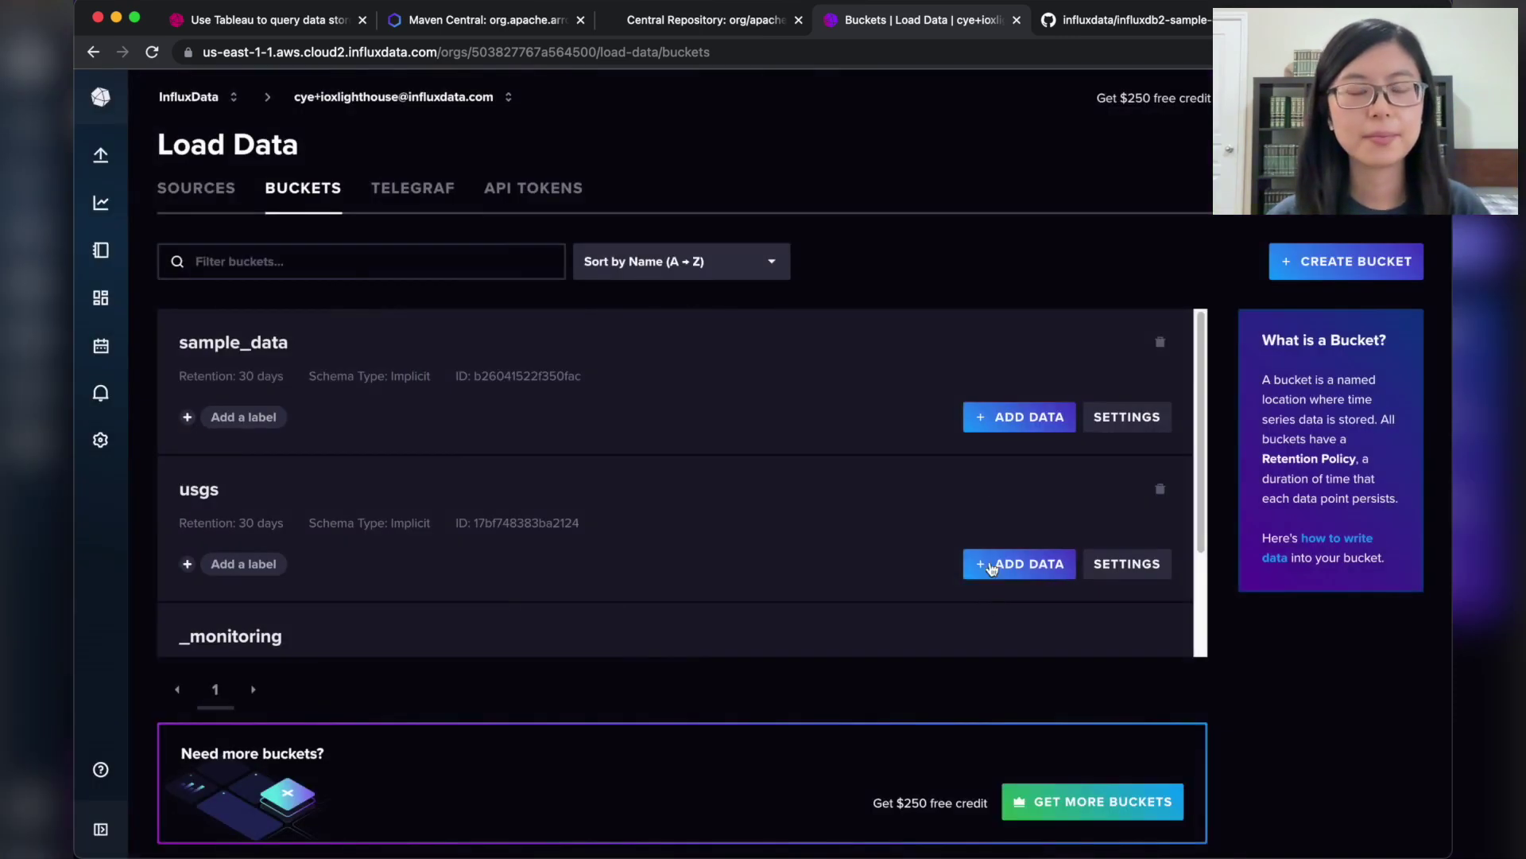
{"action": "left_click", "coordinate": [1020, 420]}
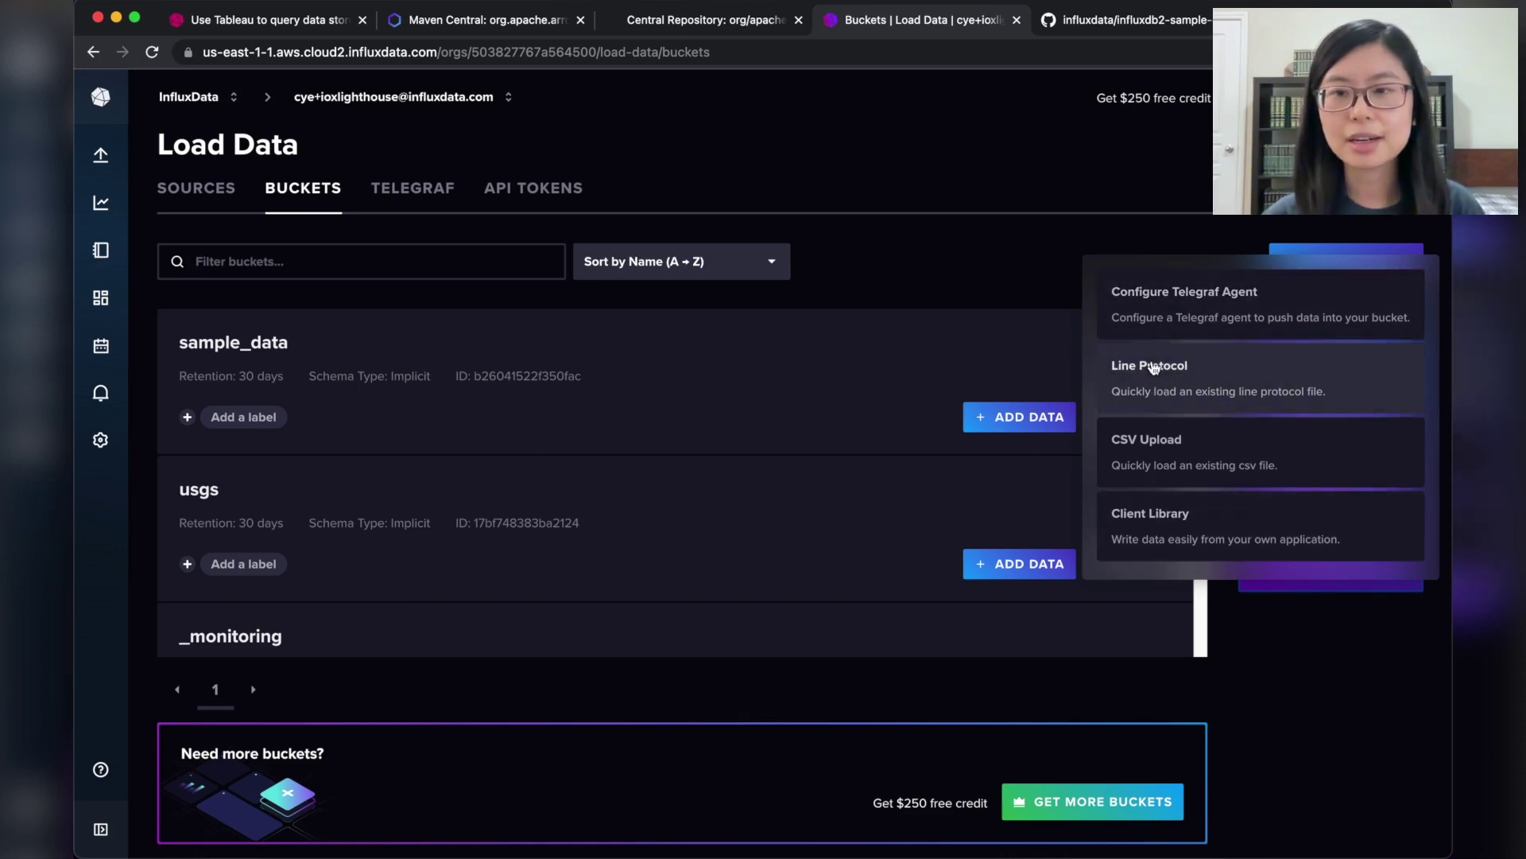
Choose Line Protocol and copy the raw all_week.lp earthquake data from the GitHub repository
{"action": "left_click", "coordinate": [1187, 385]}
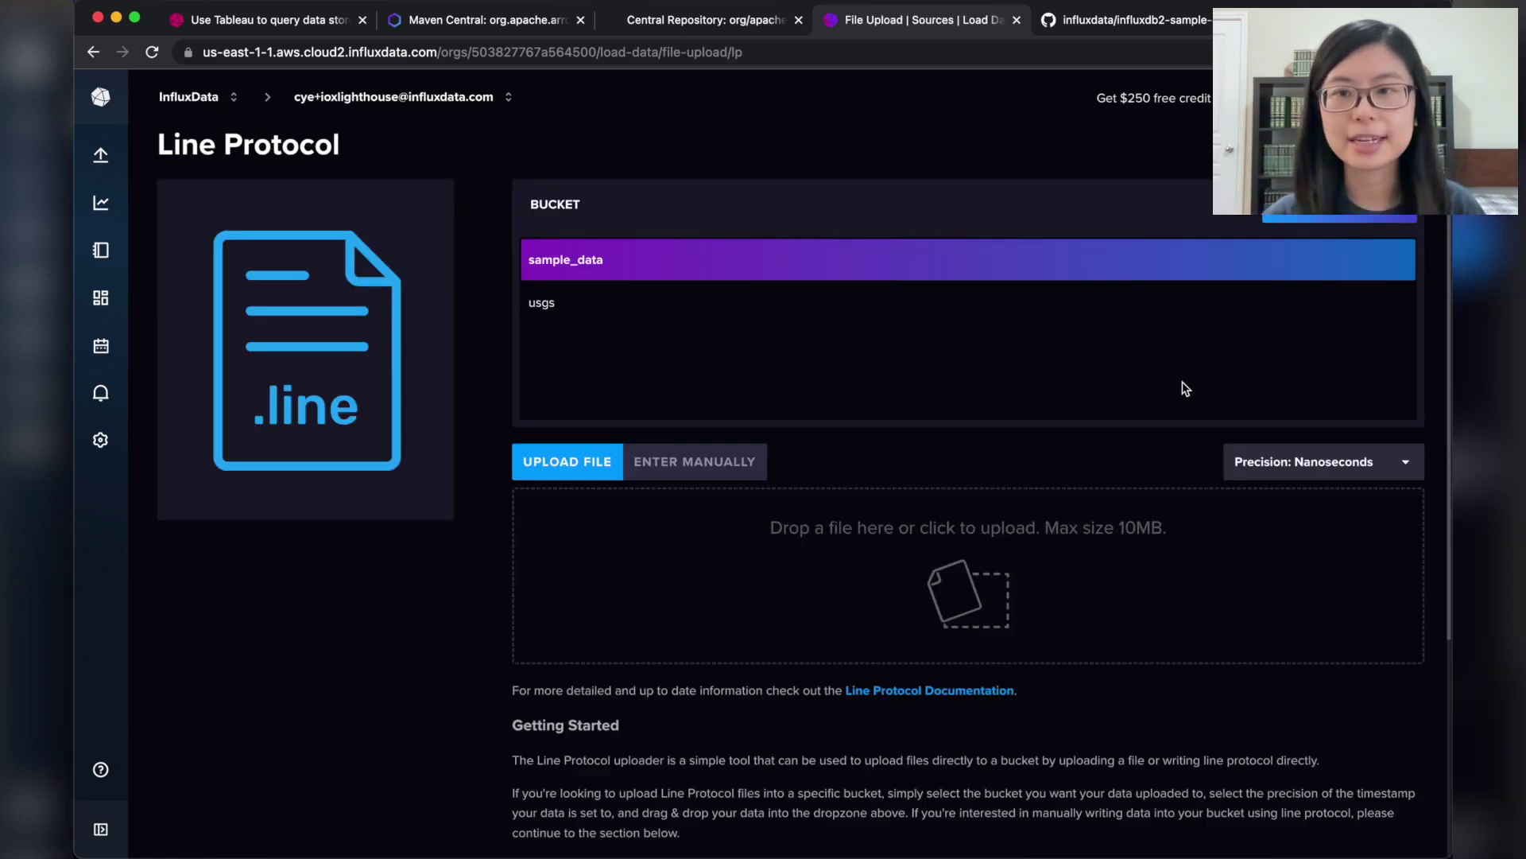
{"action": "left_click", "coordinate": [1076, 24]}
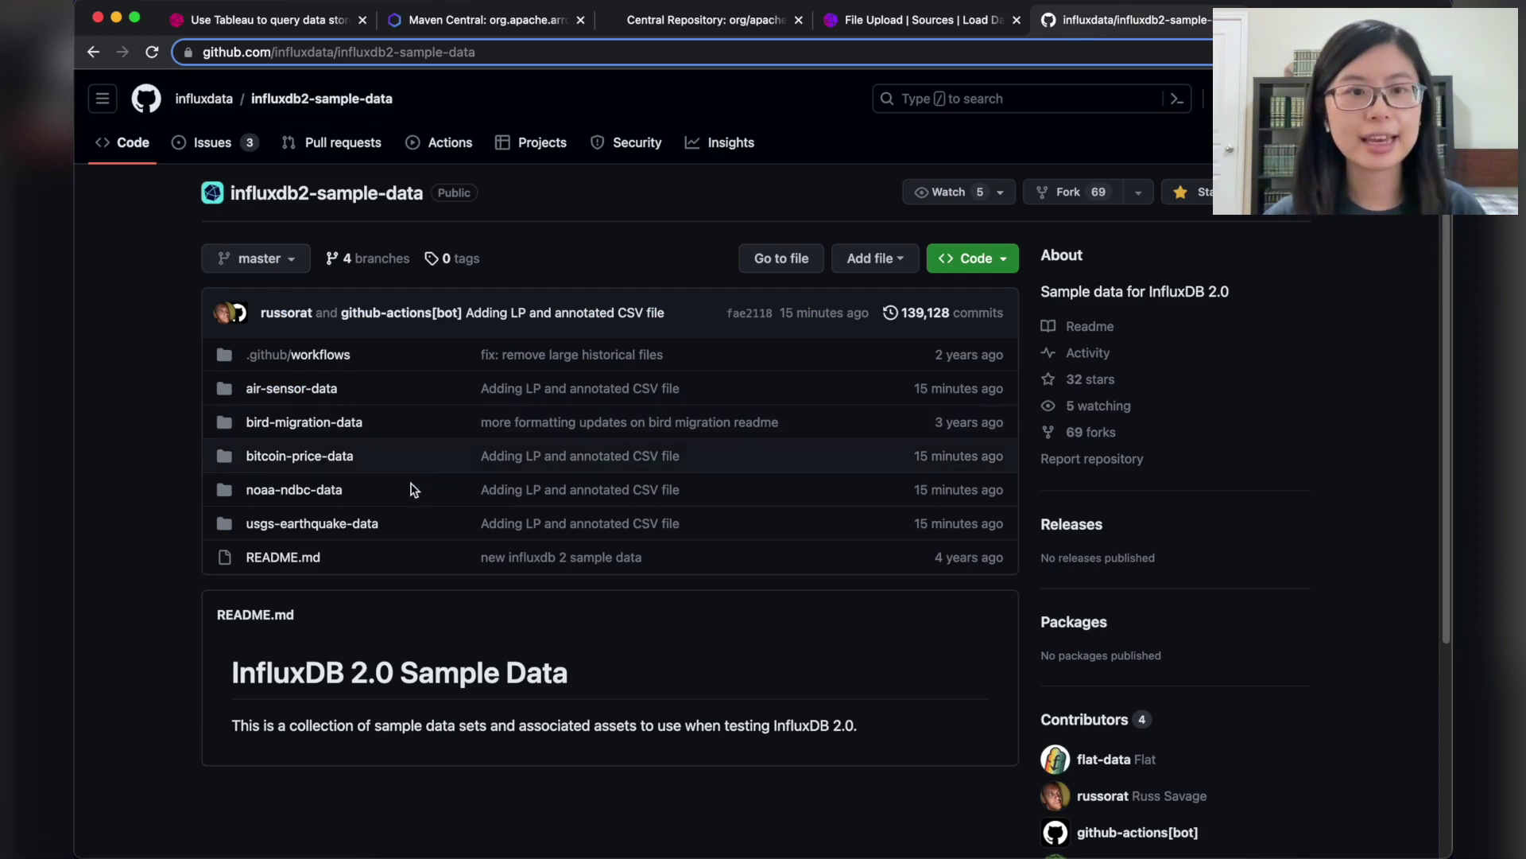
{"action": "left_click", "coordinate": [359, 528]}
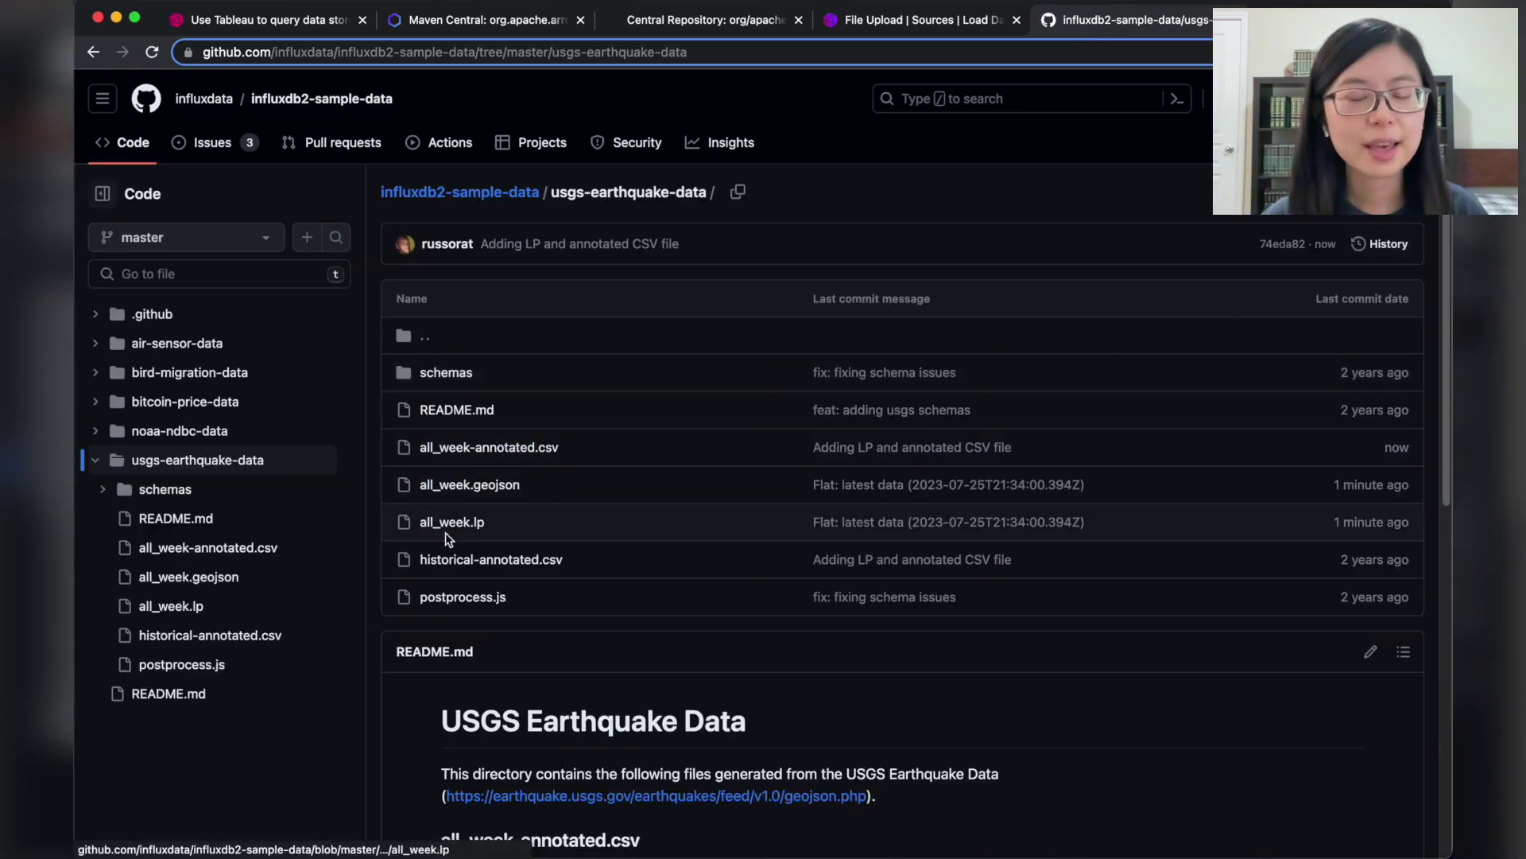
{"action": "left_click", "coordinate": [480, 527]}
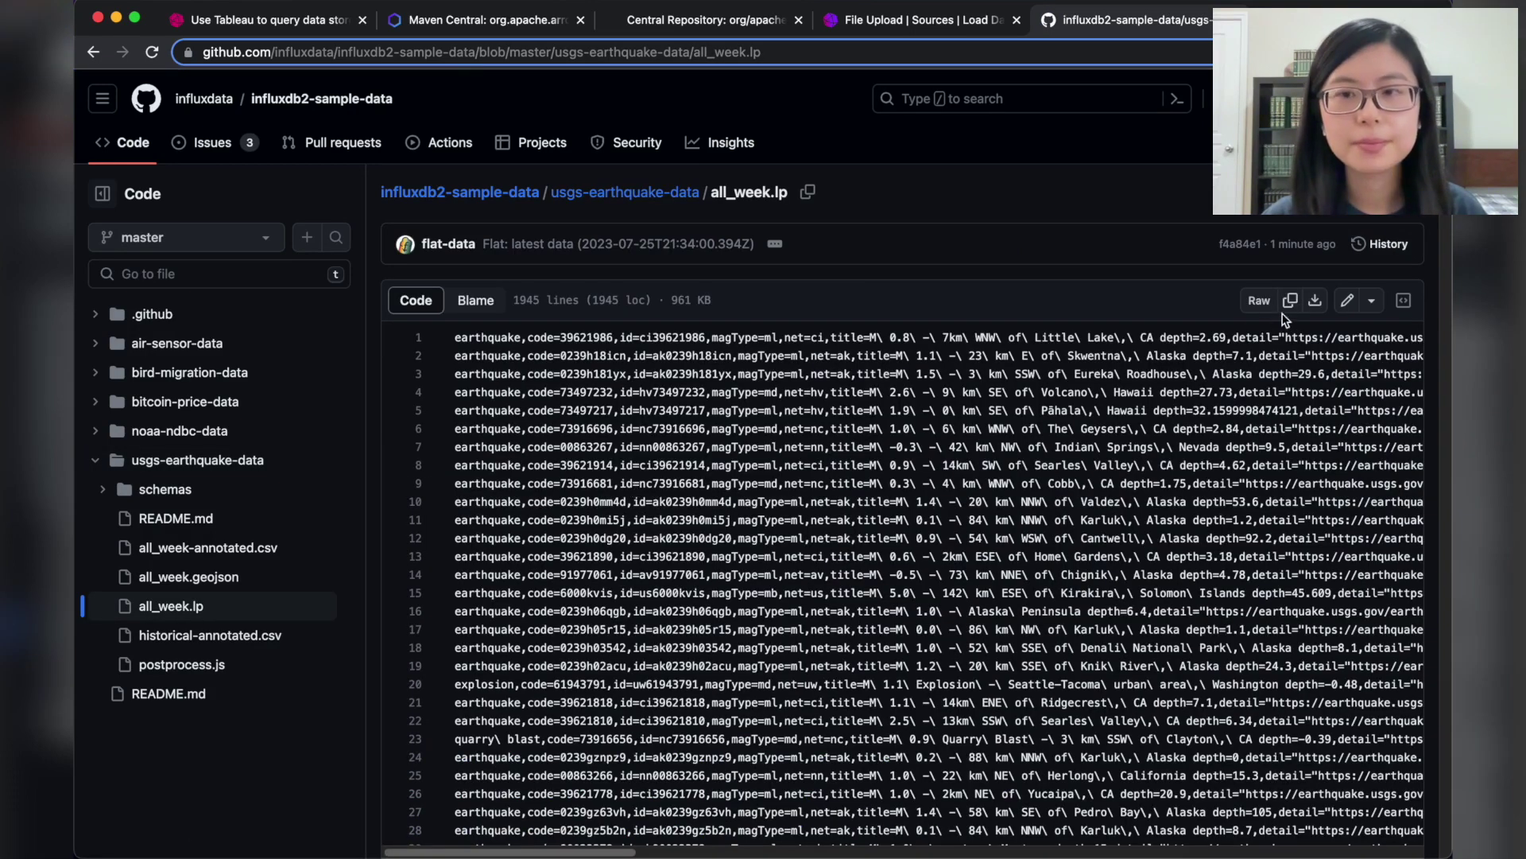
{"action": "left_click", "coordinate": [1290, 299]}
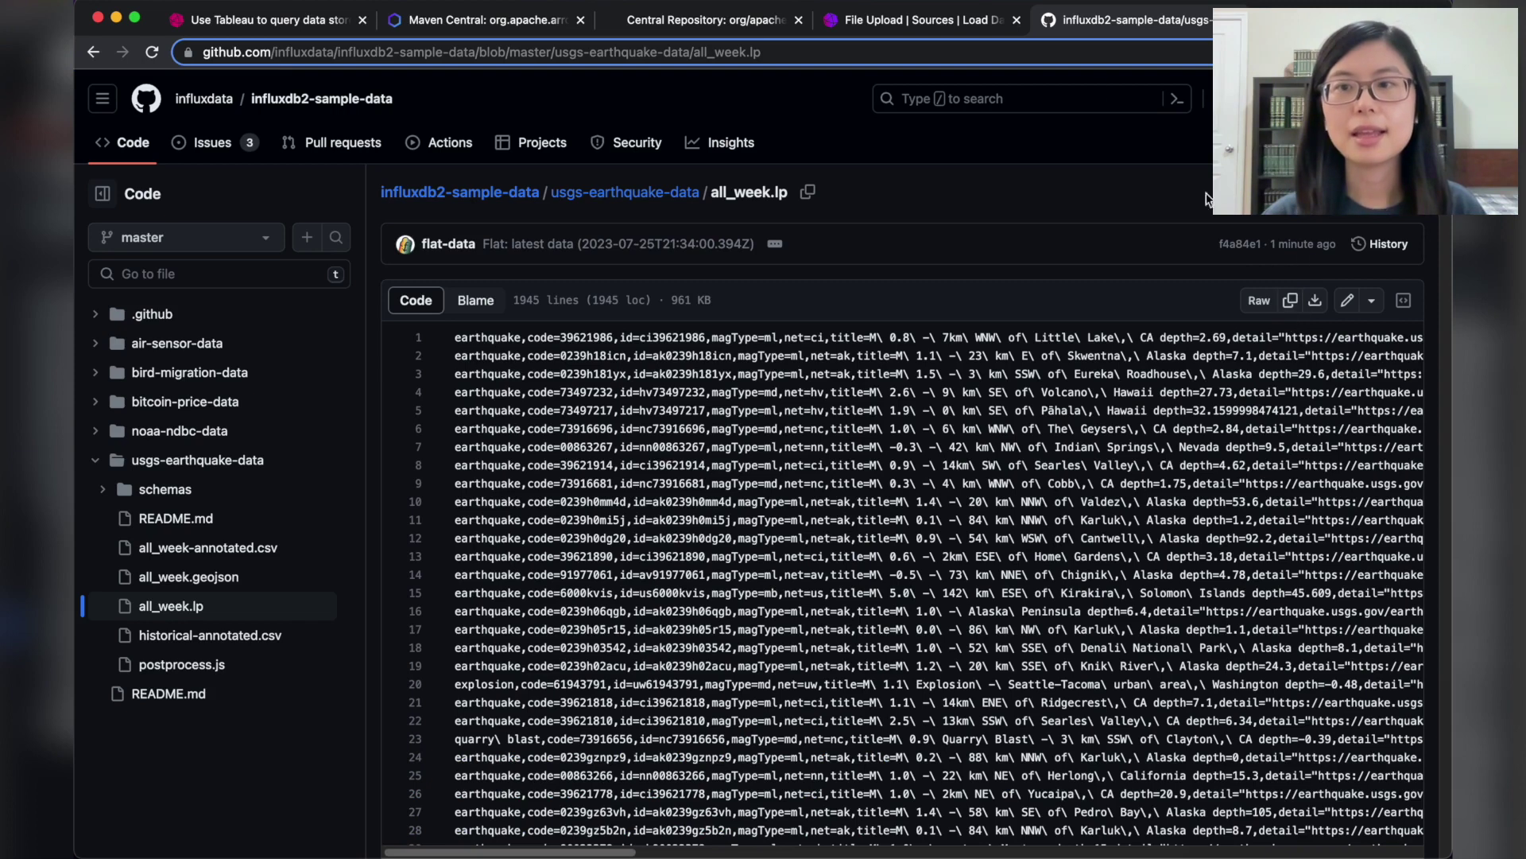
Paste the earthquake line protocol into Enter Manually and write it to sample_data
{"action": "left_click", "coordinate": [910, 23]}
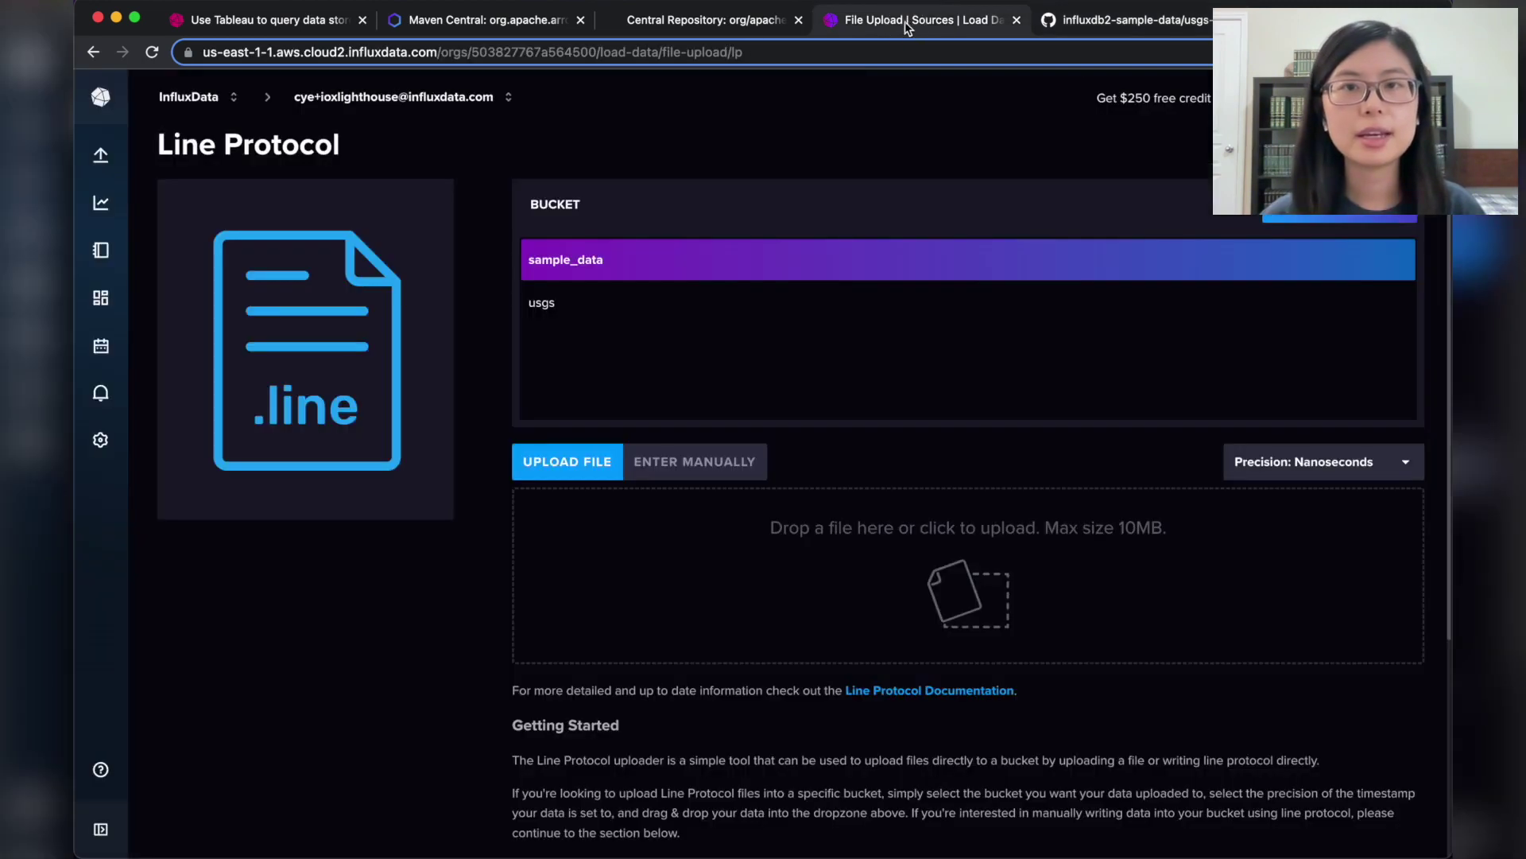
{"action": "left_click", "coordinate": [698, 465]}
{"action": "right_click", "coordinate": [586, 535]}
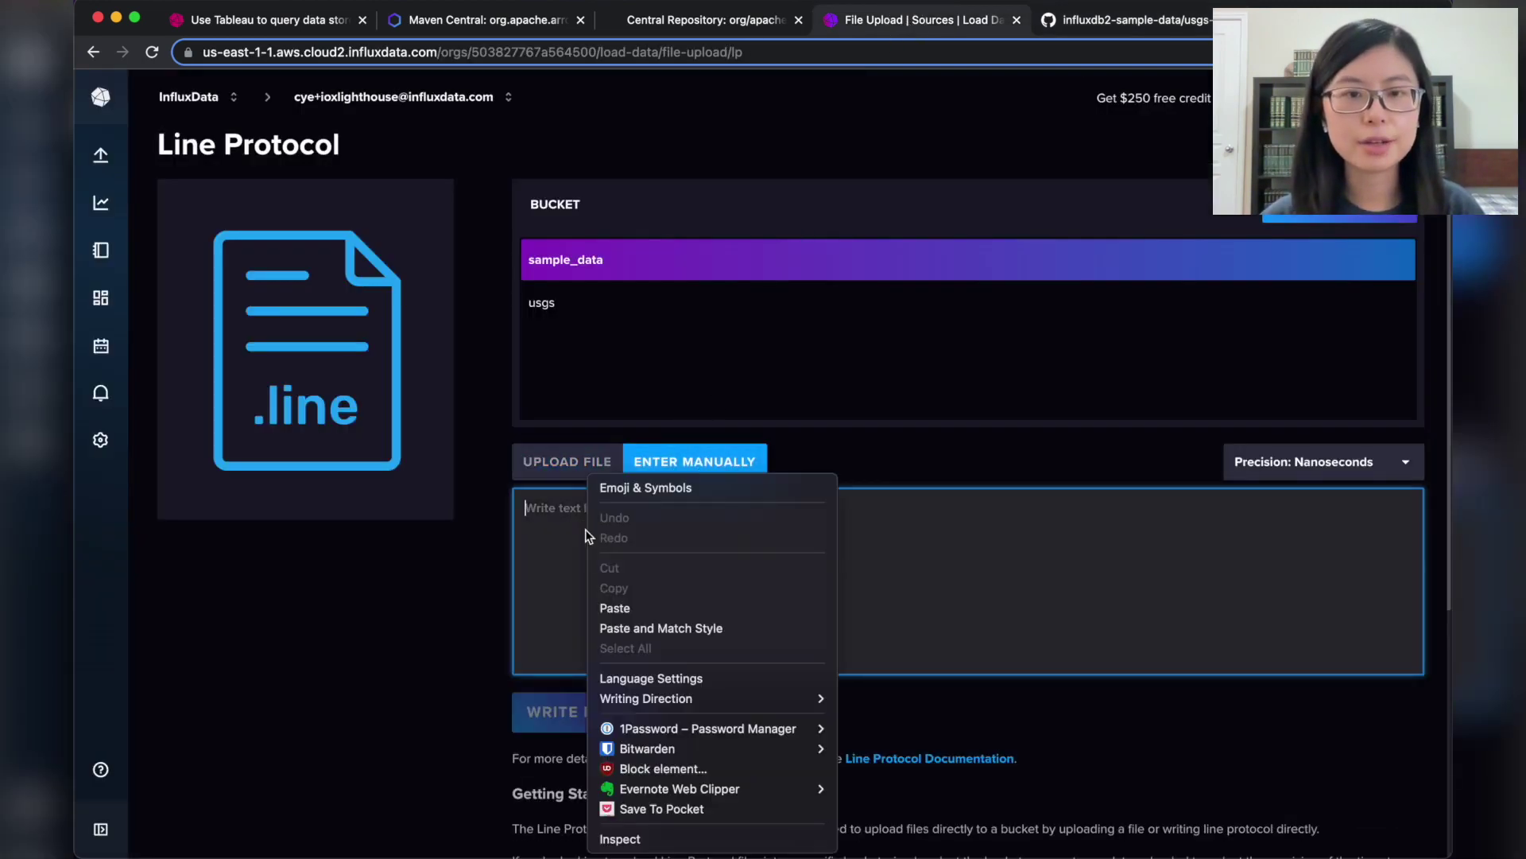
{"action": "left_click", "coordinate": [632, 607]}
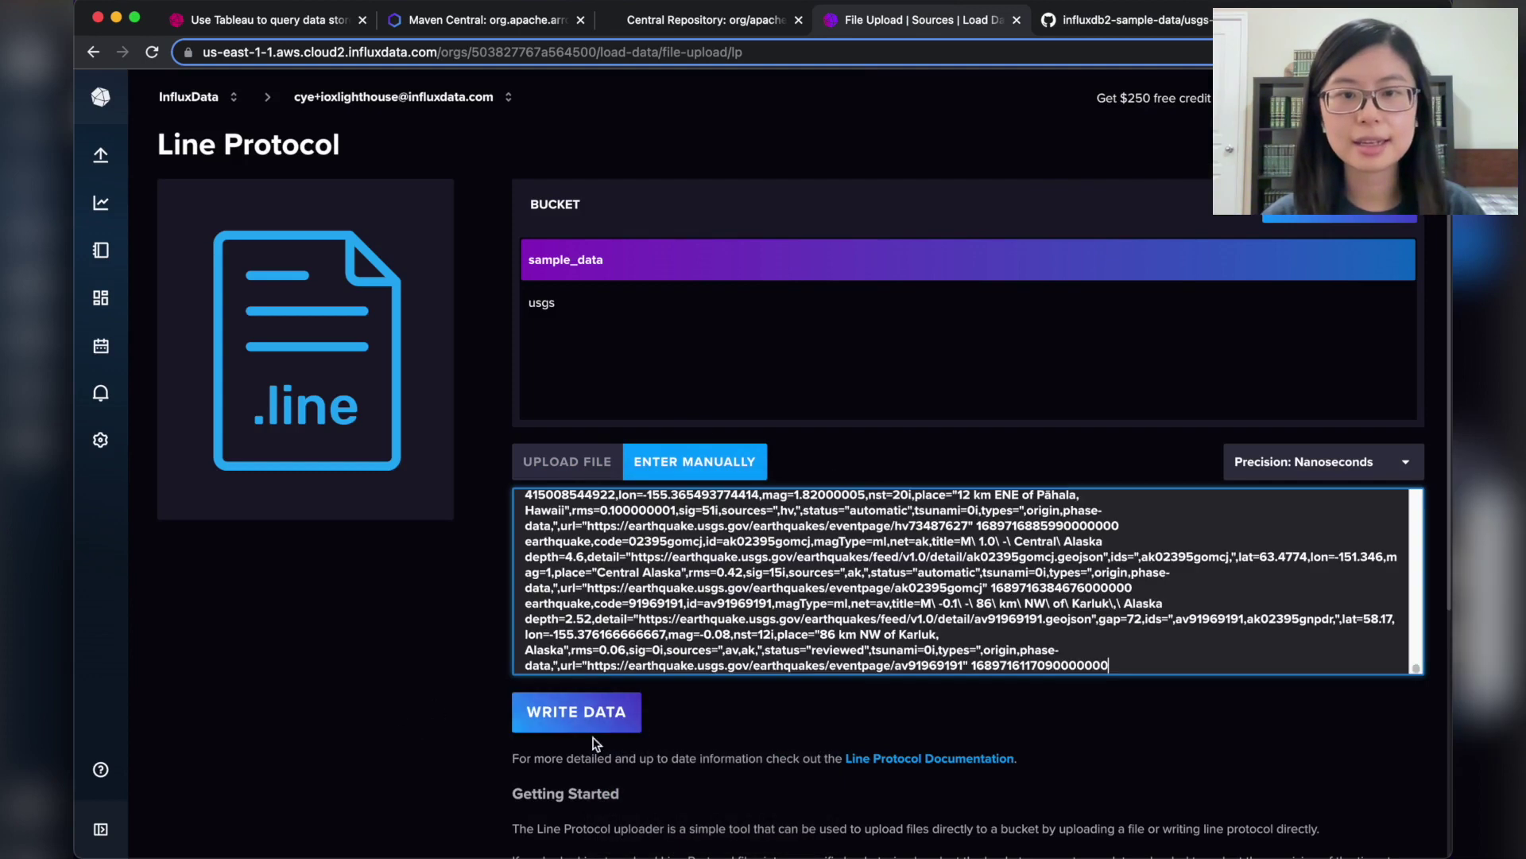
{"action": "left_click", "coordinate": [546, 728]}
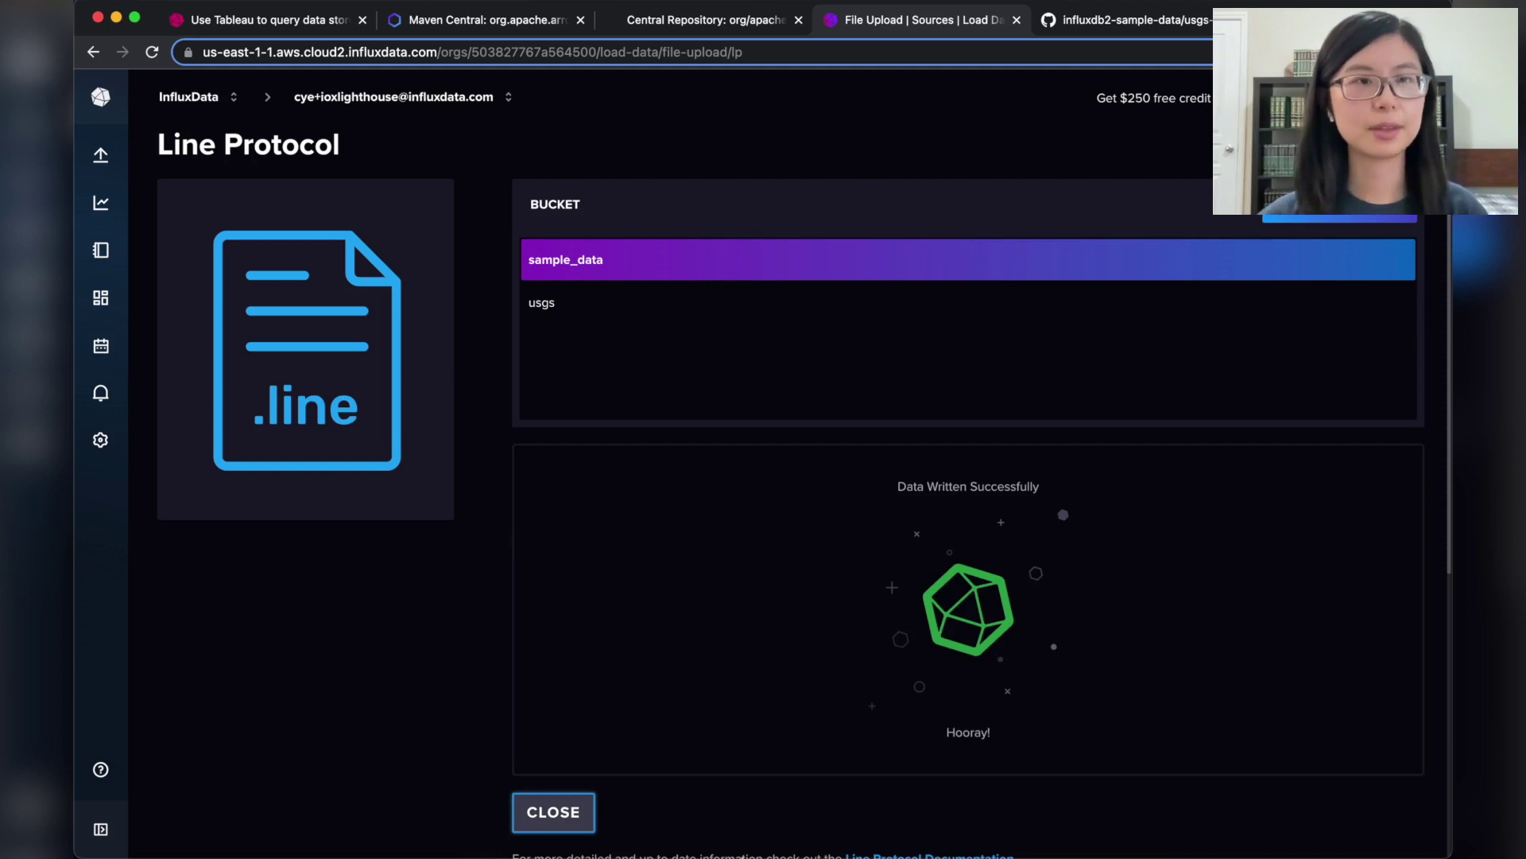
{"action": "left_click", "coordinate": [815, 827]}
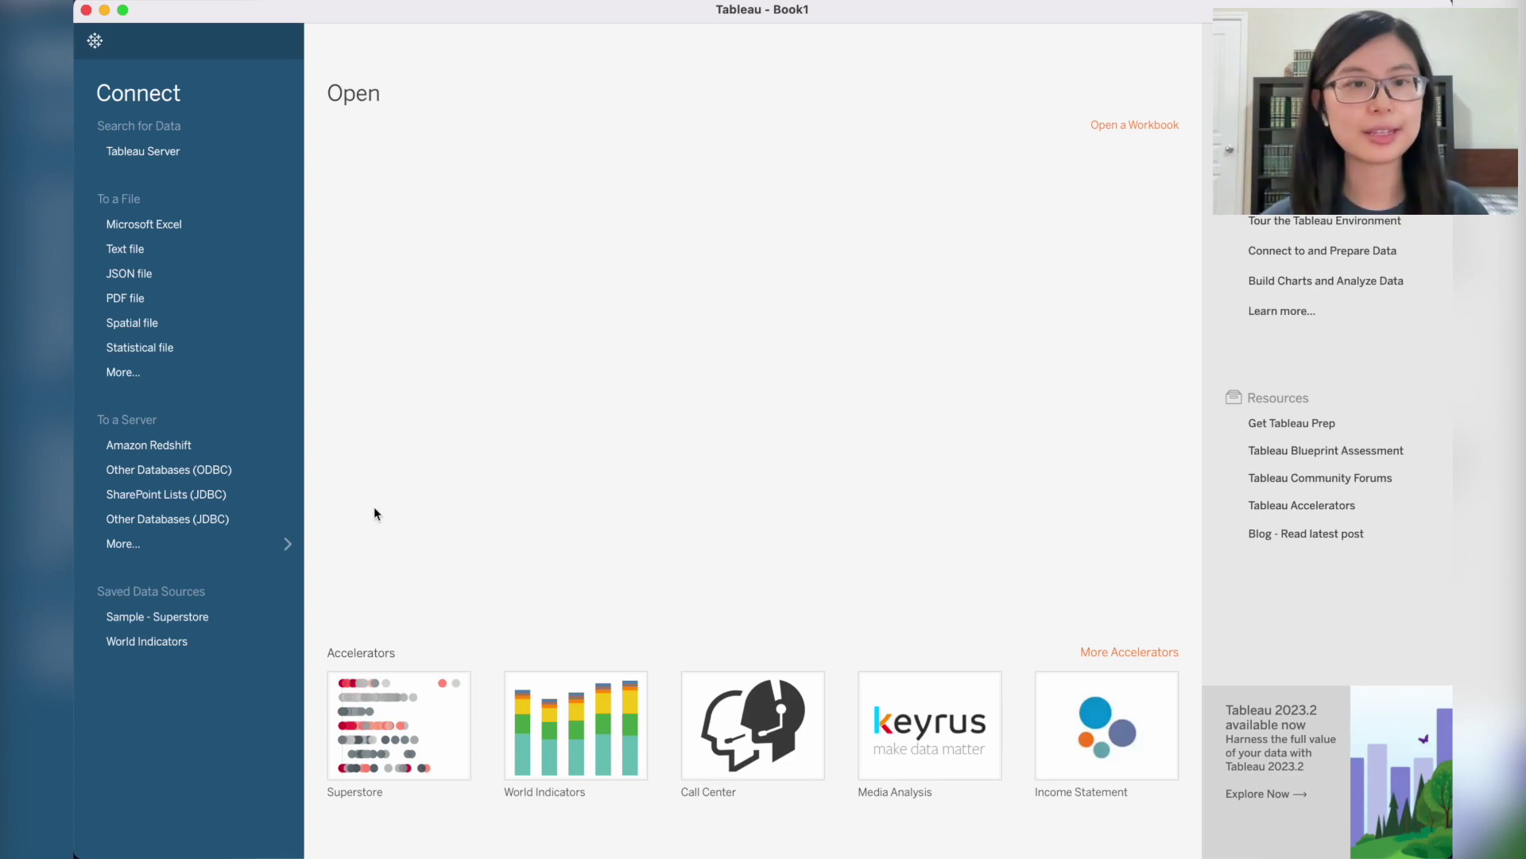
Open the Other Databases (JDBC) connector in Tableau and clear its old URL
{"action": "left_click", "coordinate": [119, 545]}
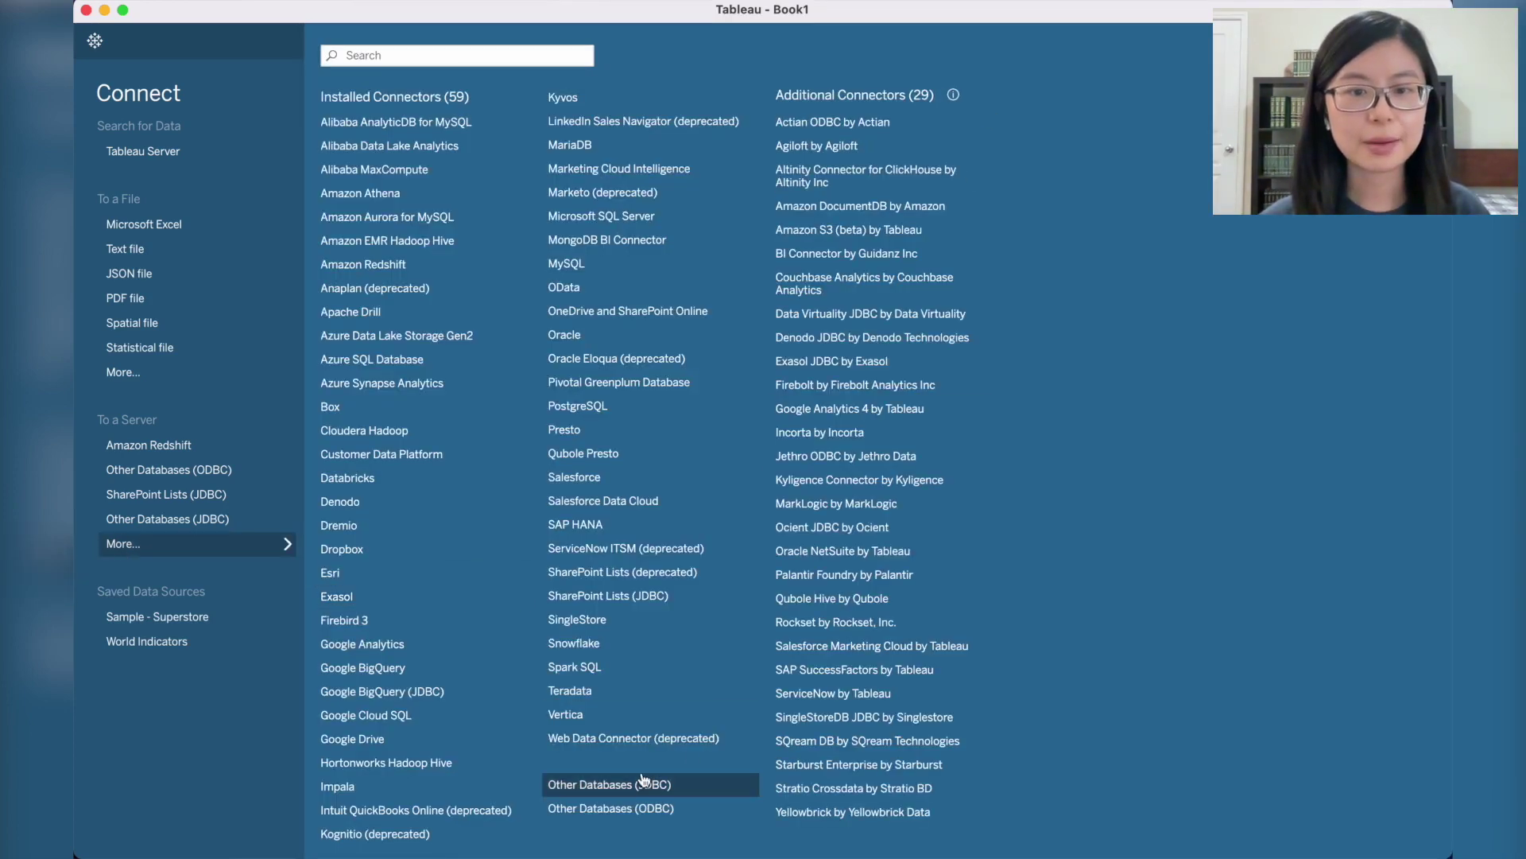
{"action": "left_click", "coordinate": [617, 791]}
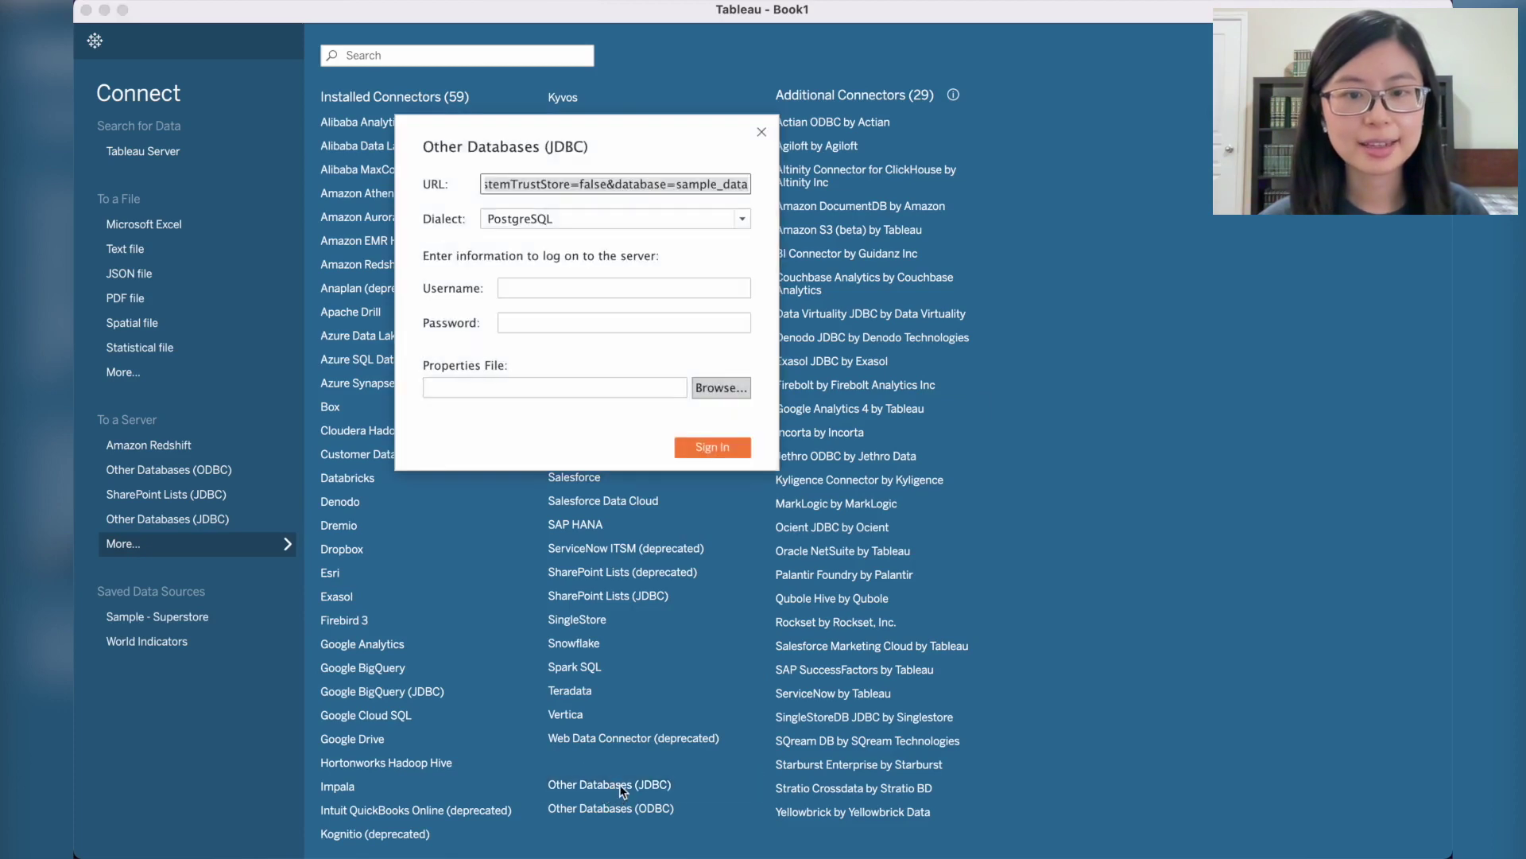
{"action": "key", "text": "super+Left"}
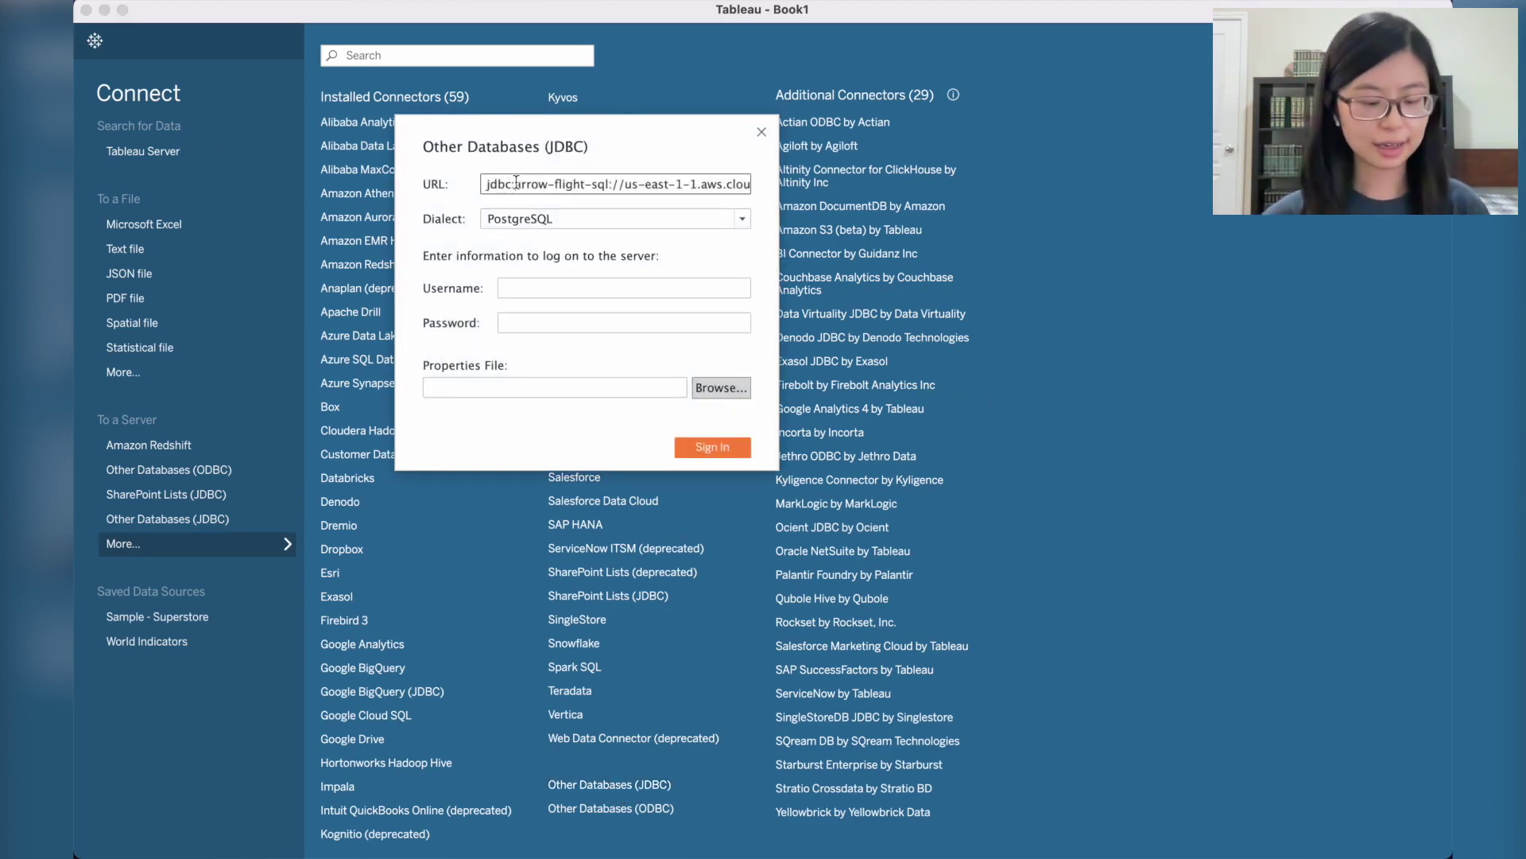
{"action": "key", "text": "super+a"}
{"action": "key", "text": "BackSpace"}
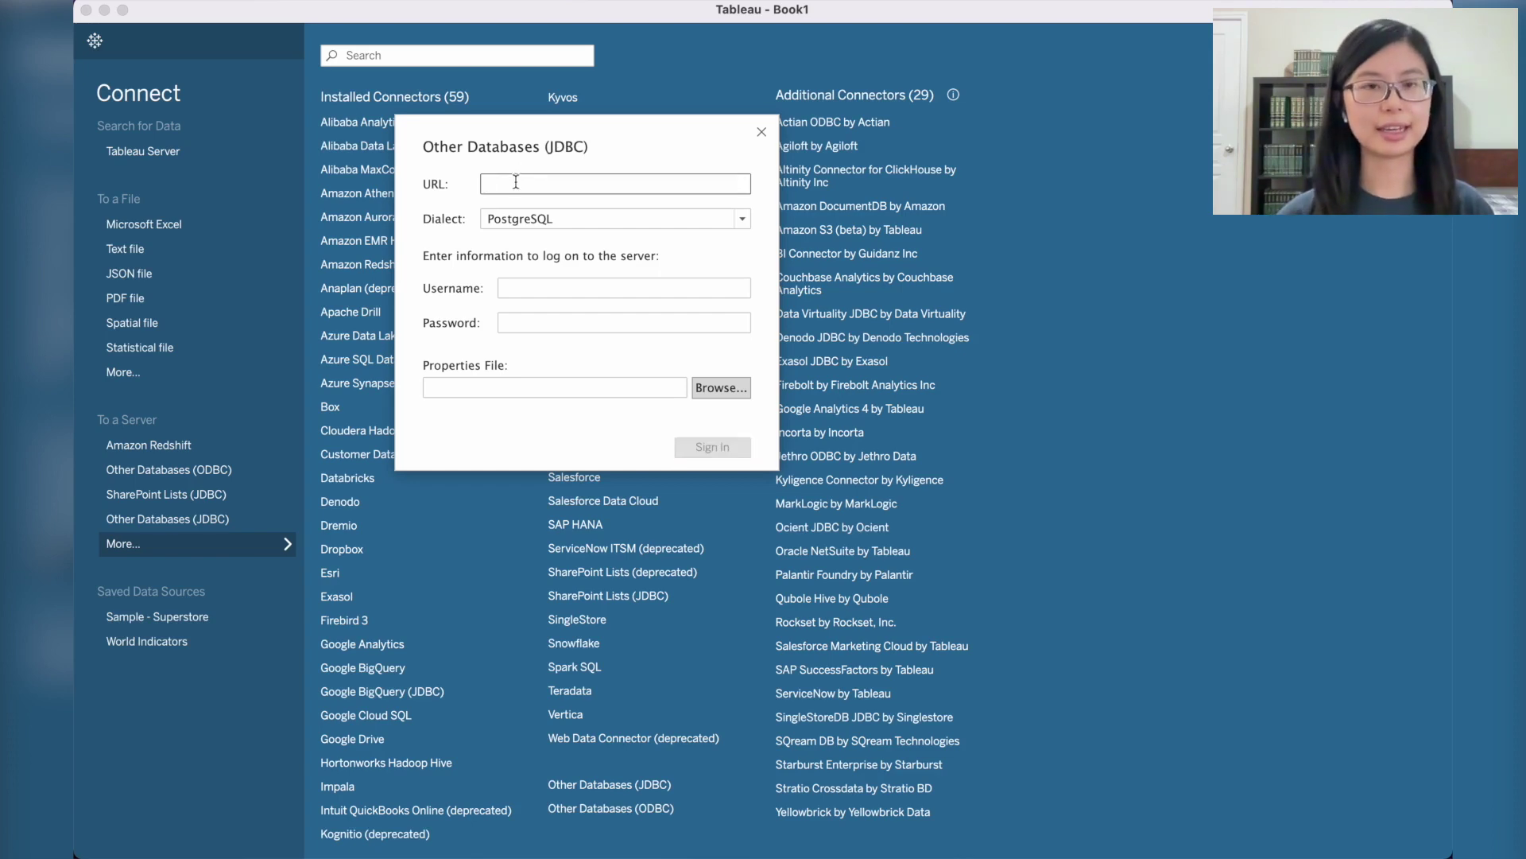
{"action": "key", "text": "super+Tab"}
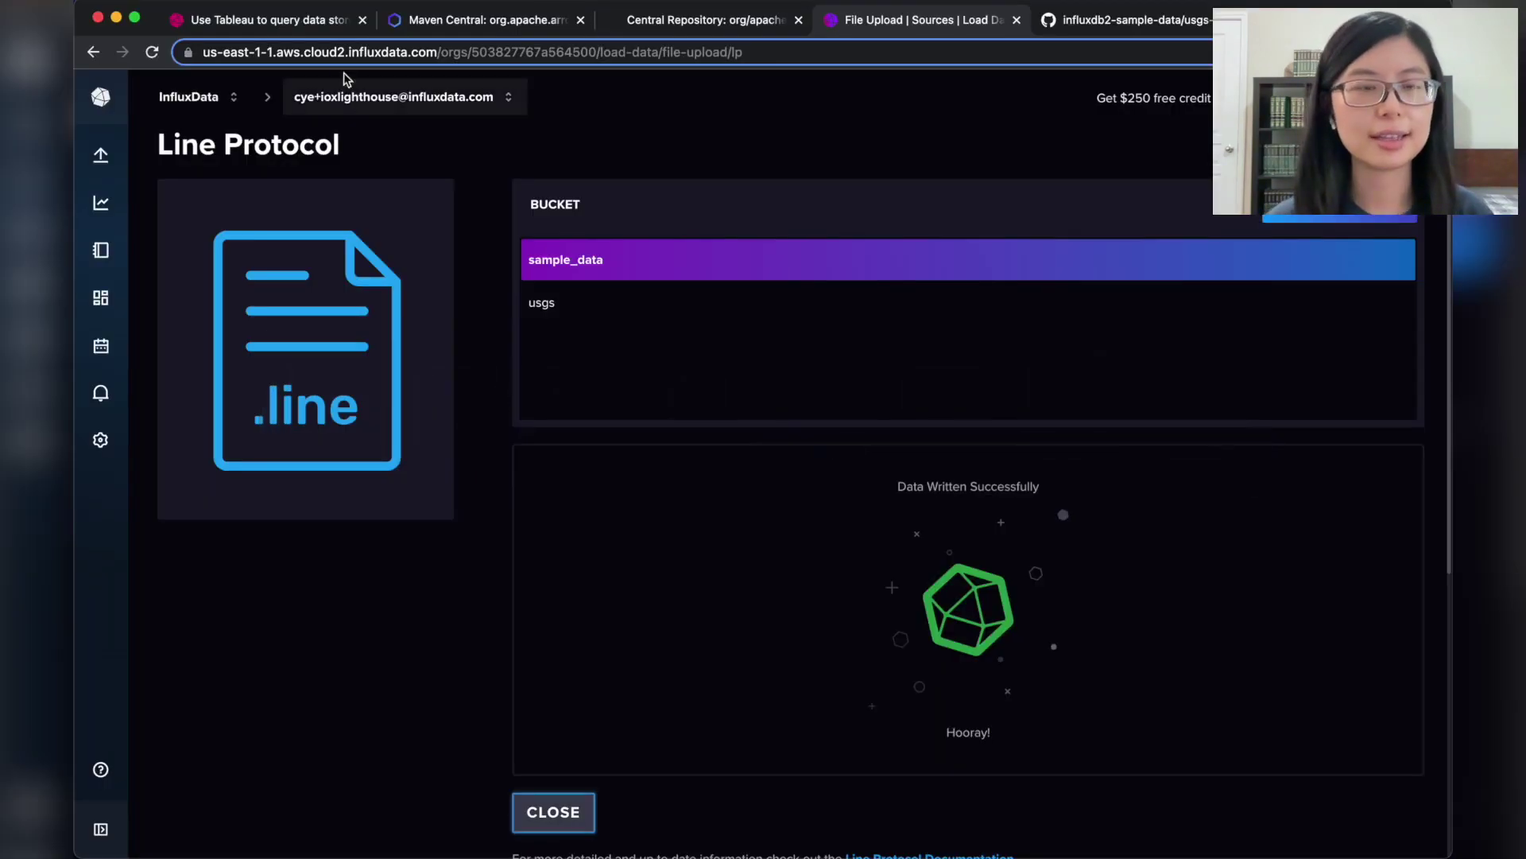
In the Tableau guide, review the JDBC URL requirements and the jdbc:arrow-flight-sql protocol
{"action": "left_click", "coordinate": [262, 20]}
{"action": "scroll", "coordinate": [356, 437], "scroll_direction": "down", "scroll_amount": 5}
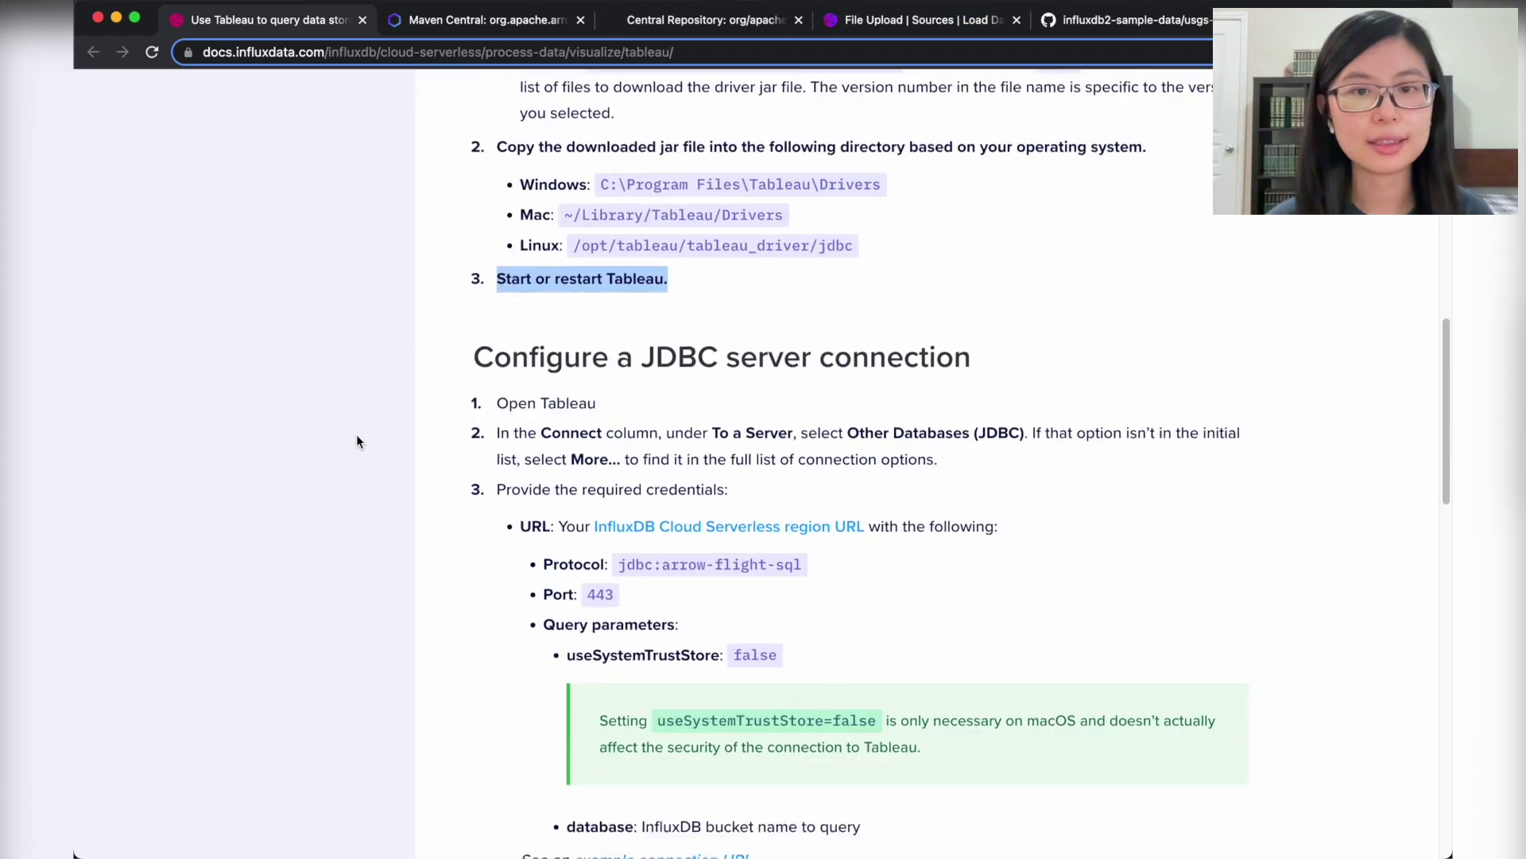
{"action": "scroll", "coordinate": [373, 433], "scroll_direction": "down", "scroll_amount": 2}
{"action": "left_click", "coordinate": [563, 380]}
{"action": "left_click_drag", "start_coordinate": [563, 380], "coordinate": [576, 382]}
{"action": "left_click_drag", "start_coordinate": [941, 386], "coordinate": [1006, 395]}
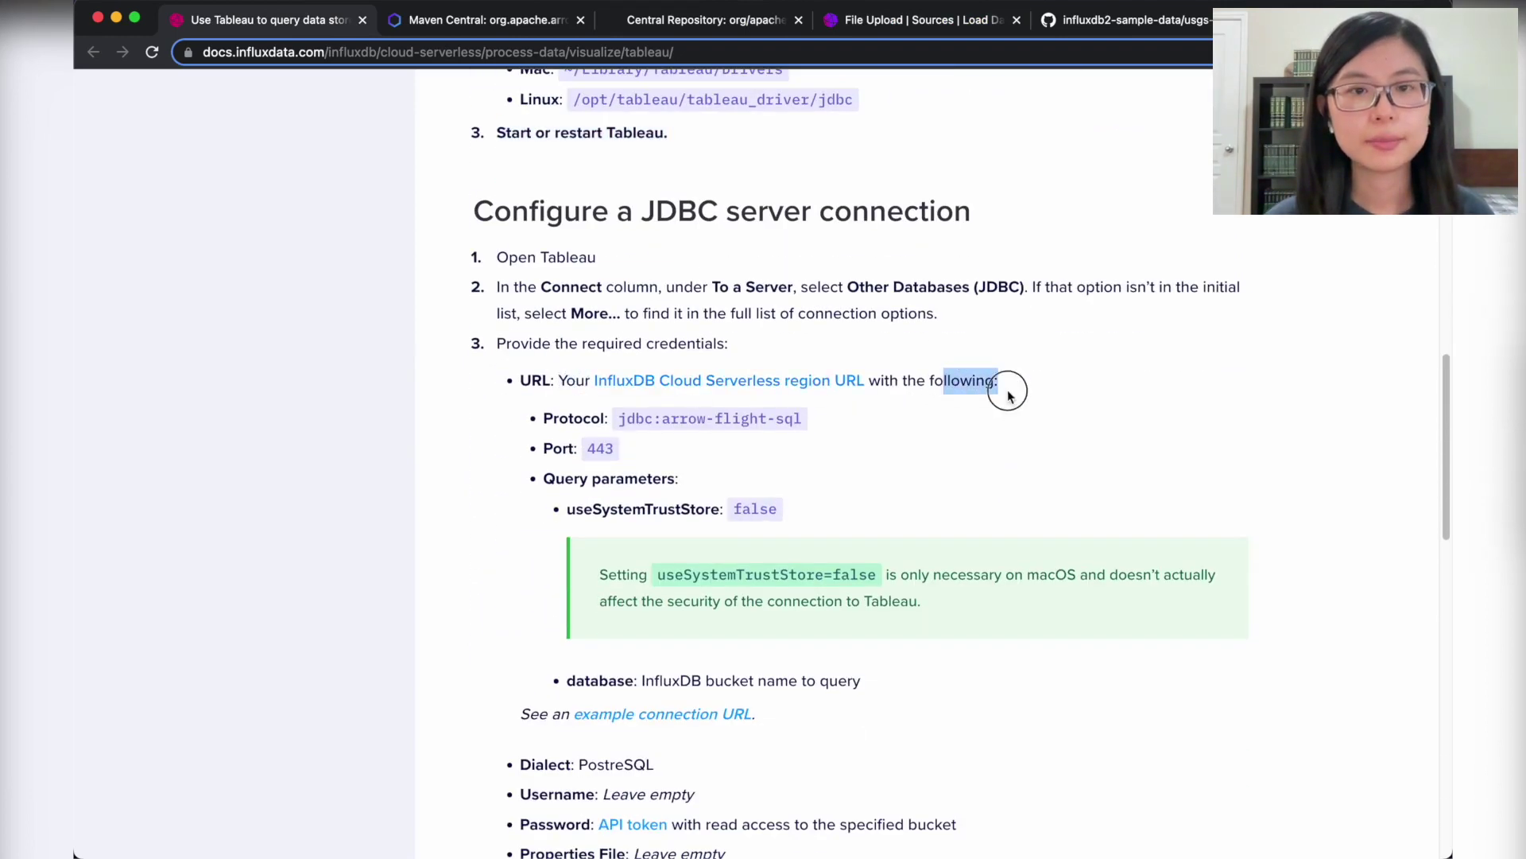
{"action": "left_click", "coordinate": [580, 444]}
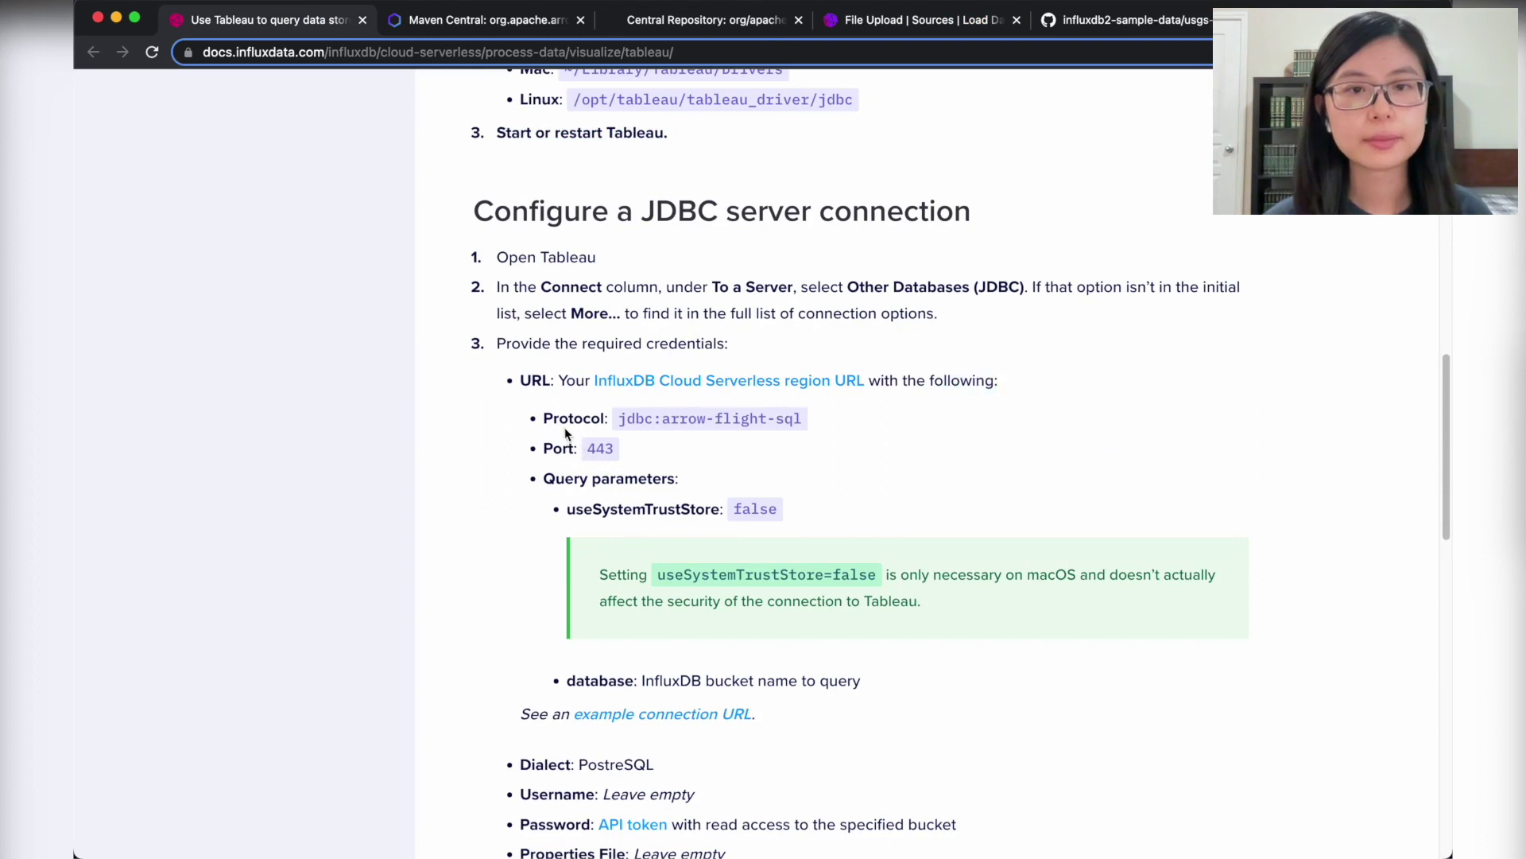
{"action": "left_click_drag", "start_coordinate": [620, 422], "coordinate": [800, 424]}
{"action": "left_click", "coordinate": [803, 432]}
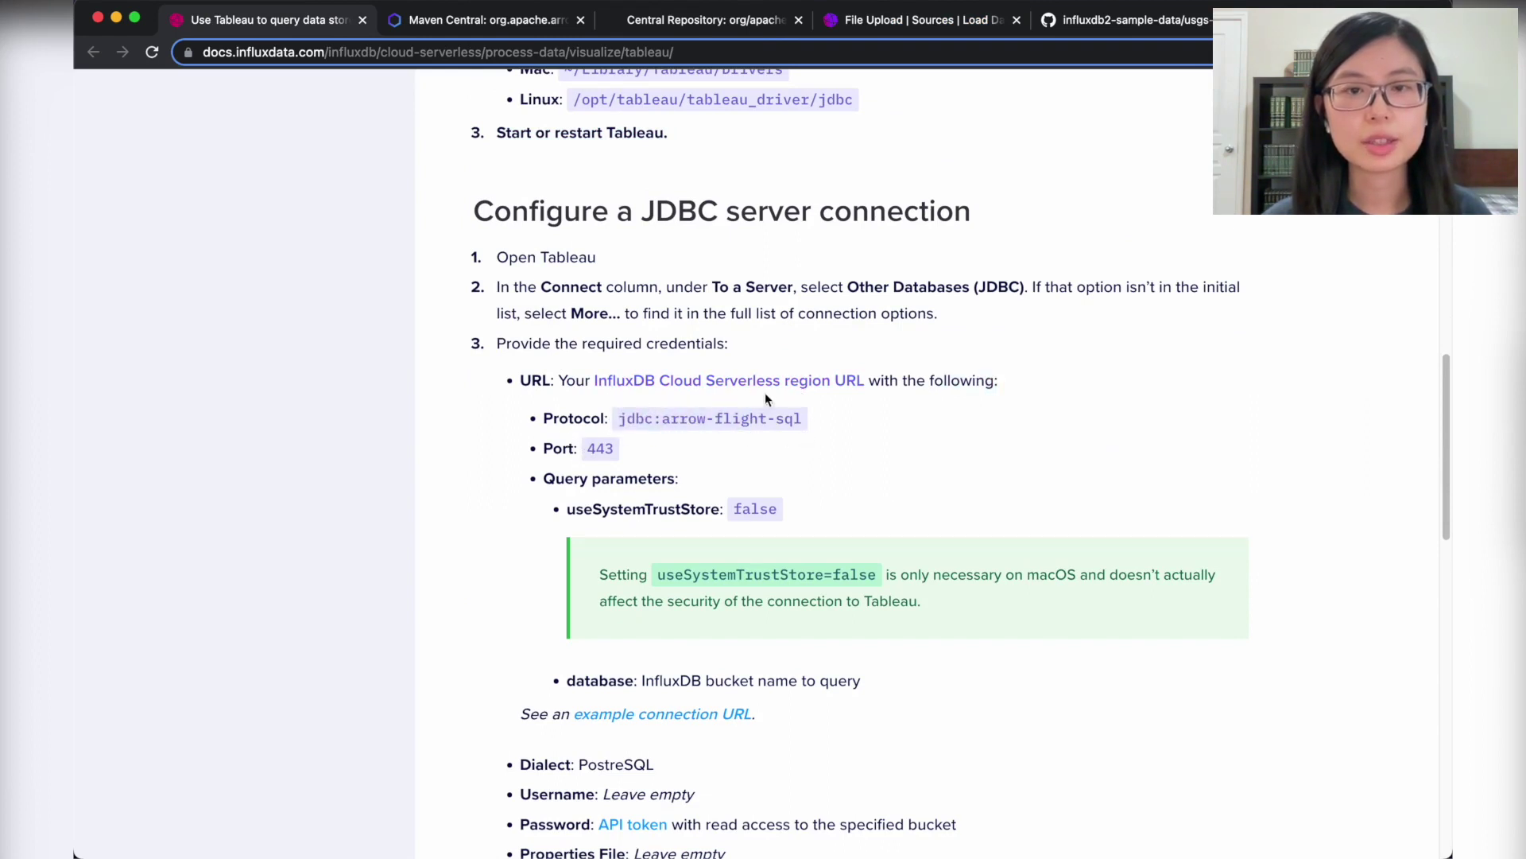
Review the port, useSystemTrustStore=false note, and the example connection URL's host
{"action": "scroll", "coordinate": [625, 423], "scroll_direction": "down", "scroll_amount": 1}
{"action": "left_click_drag", "start_coordinate": [625, 407], "coordinate": [565, 422]}
{"action": "scroll", "coordinate": [690, 418], "scroll_direction": "down", "scroll_amount": 1}
{"action": "scroll", "coordinate": [690, 418], "scroll_direction": "down", "scroll_amount": 2}
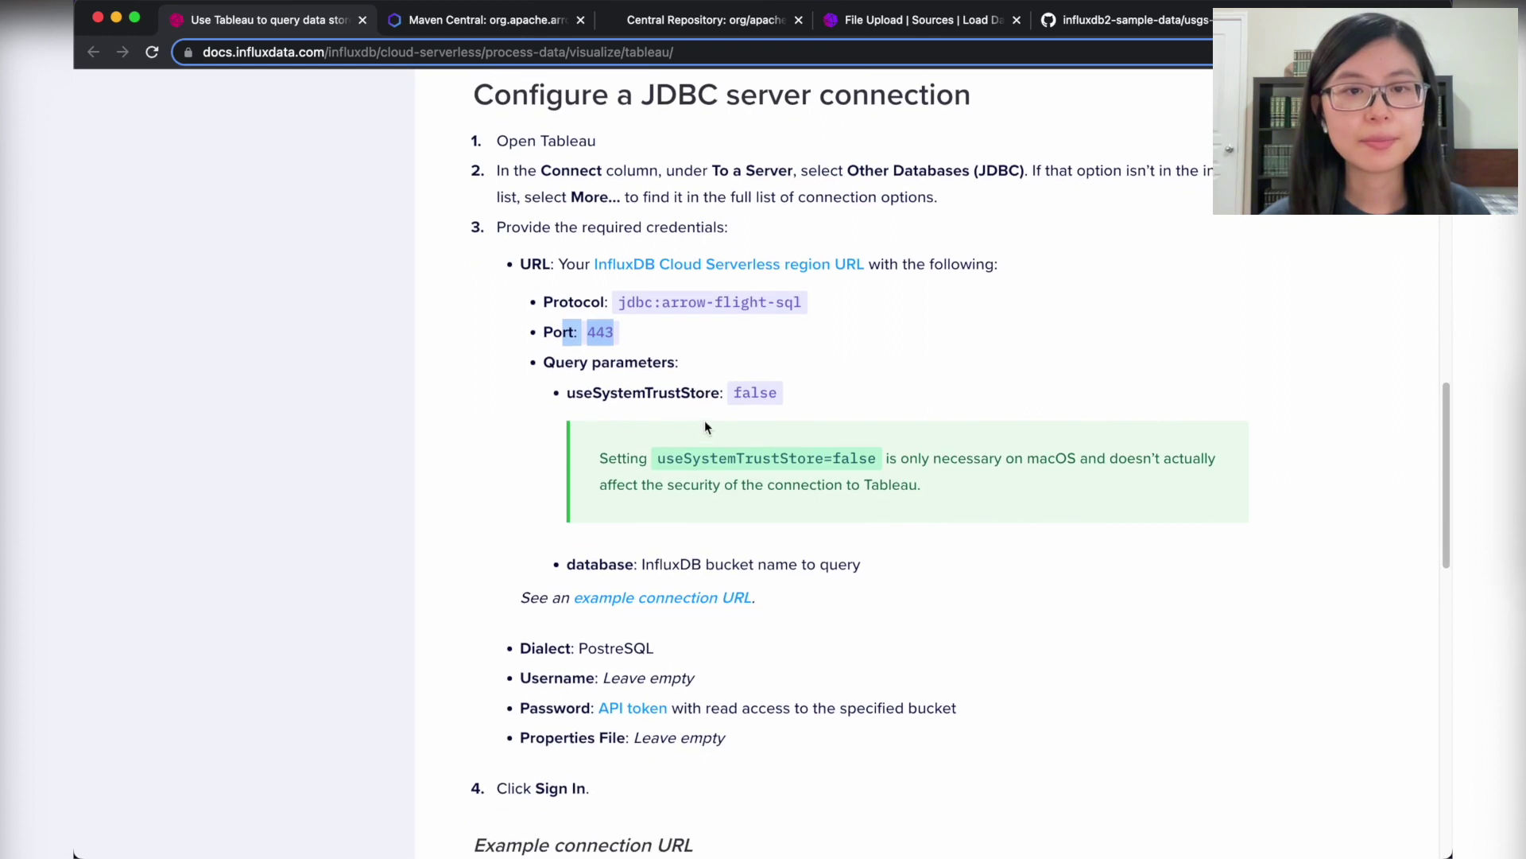
{"action": "left_click", "coordinate": [605, 384]}
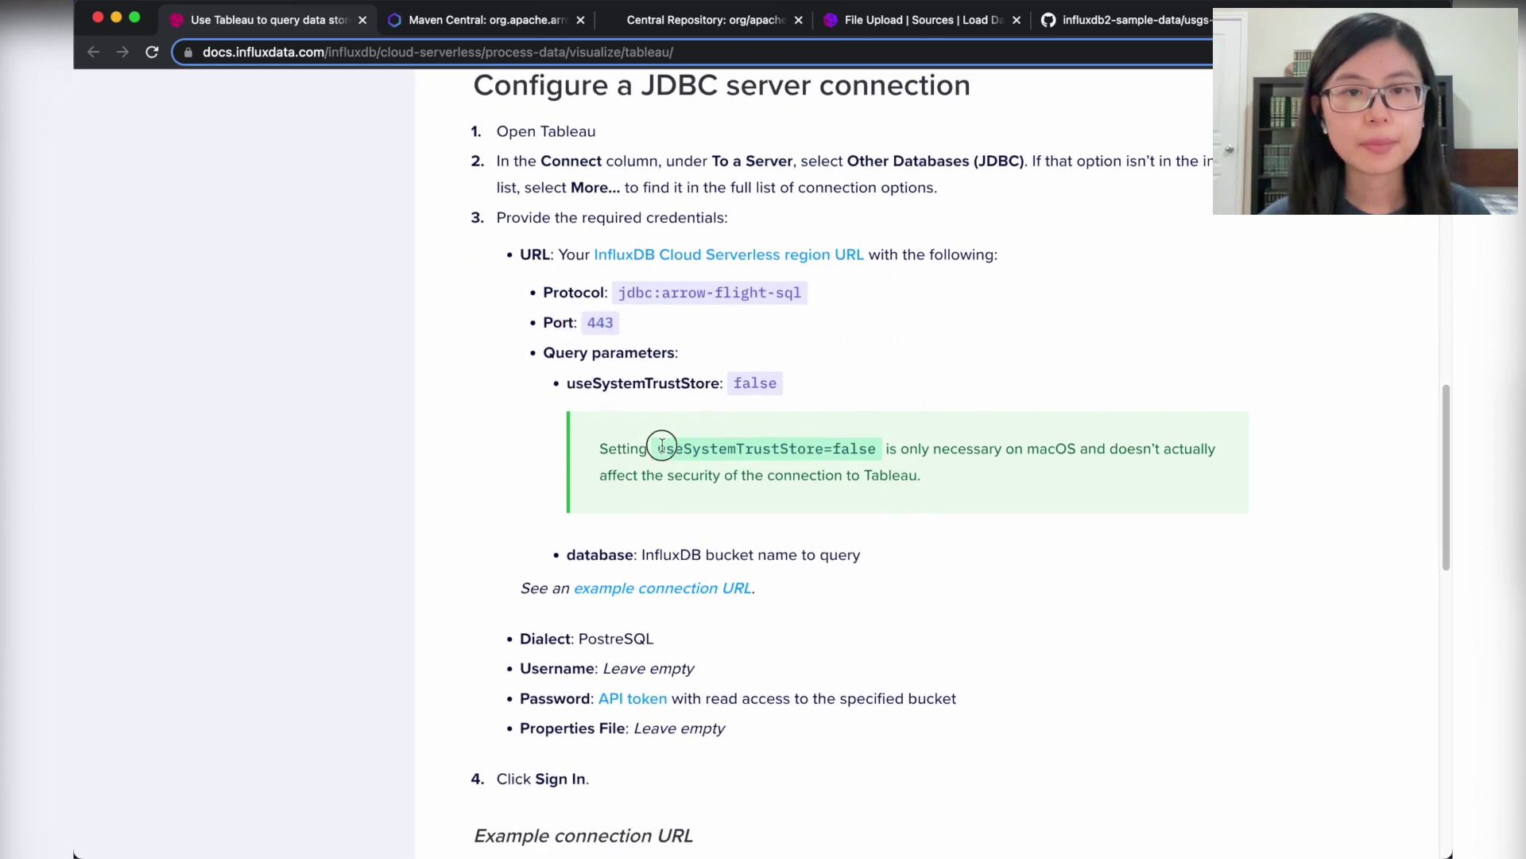
{"action": "left_click_drag", "start_coordinate": [657, 450], "coordinate": [920, 467]}
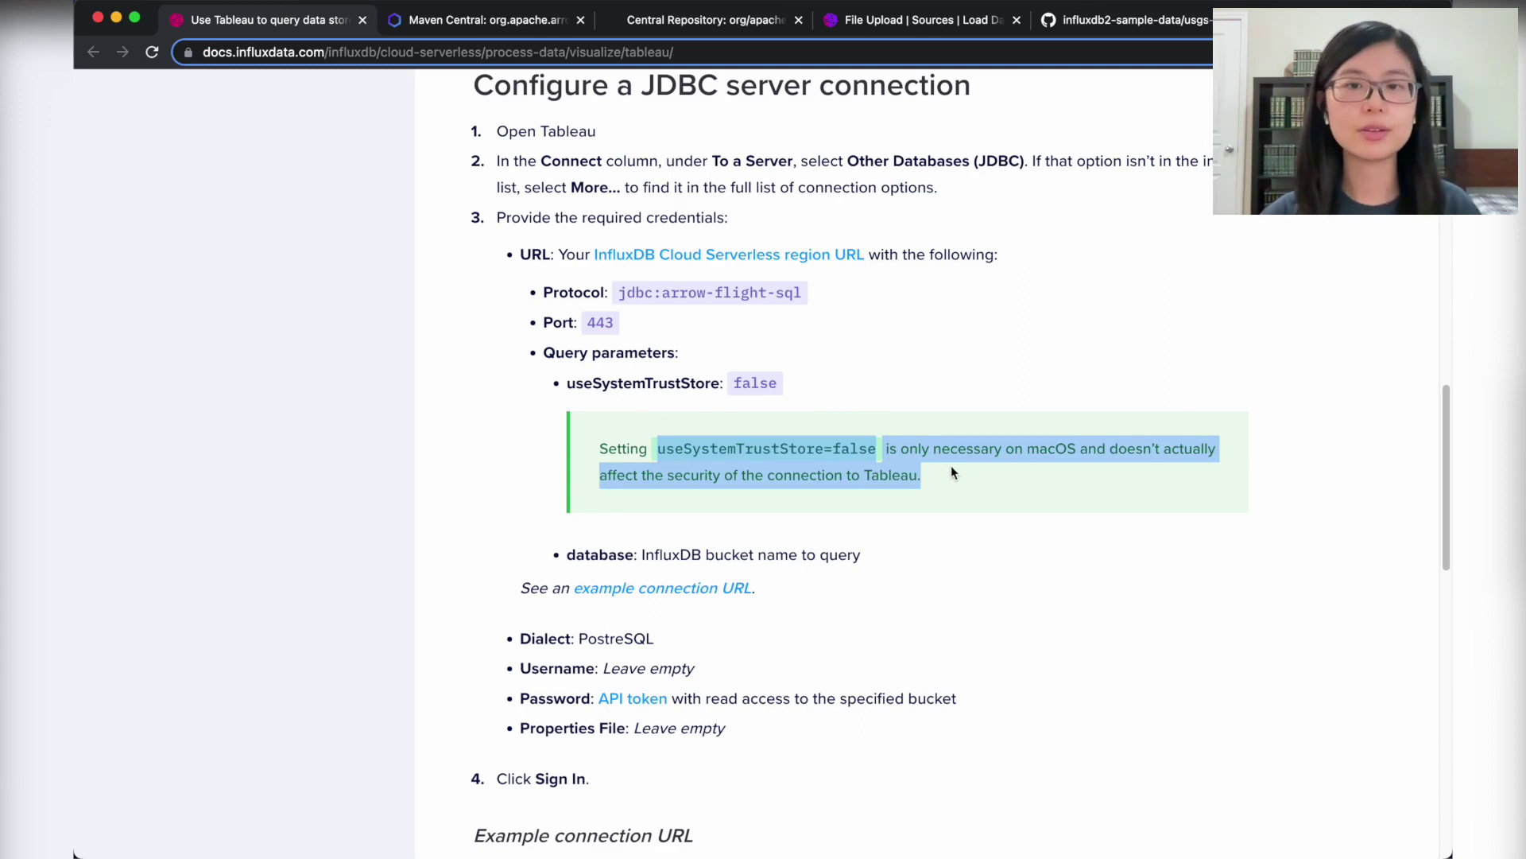
{"action": "left_click", "coordinate": [953, 474]}
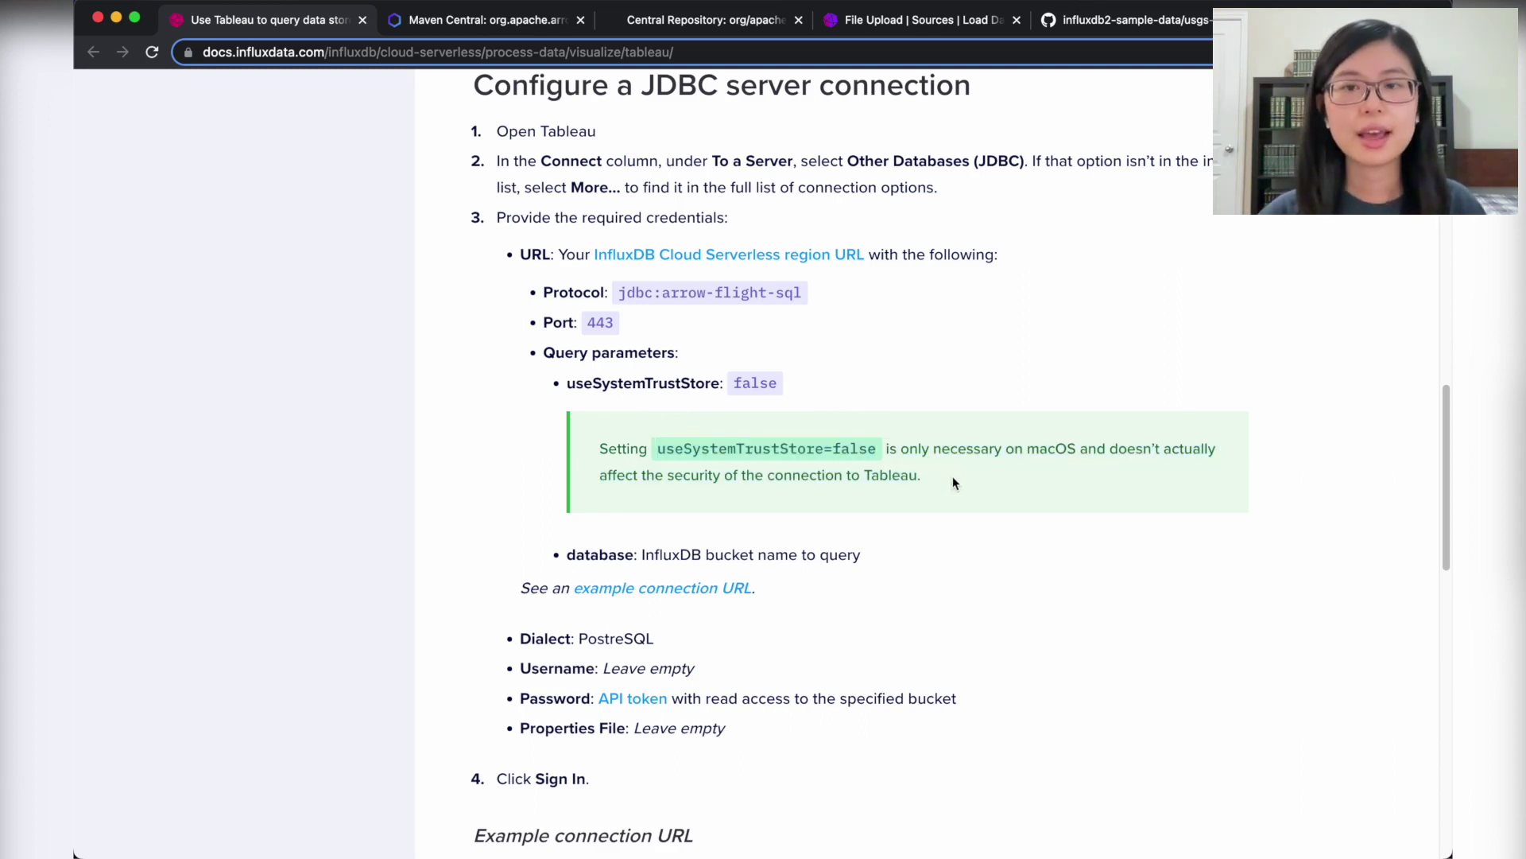
{"action": "left_click_drag", "start_coordinate": [876, 449], "coordinate": [662, 454]}
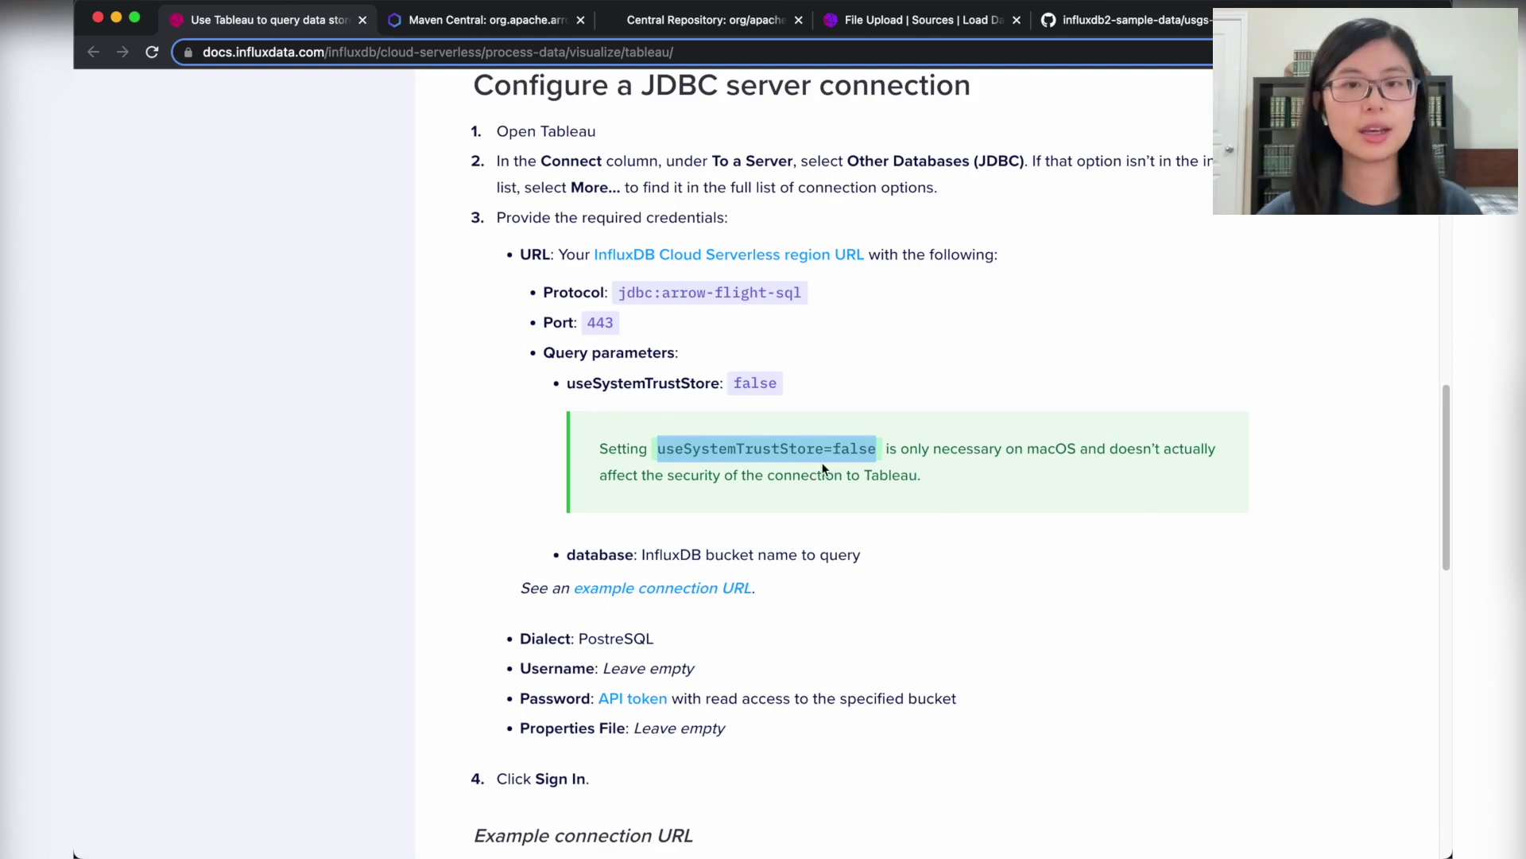
{"action": "left_click_drag", "start_coordinate": [659, 449], "coordinate": [898, 466]}
{"action": "left_click", "coordinate": [898, 465]}
{"action": "scroll", "coordinate": [795, 469], "scroll_direction": "down", "scroll_amount": 5}
{"action": "left_click_drag", "start_coordinate": [660, 681], "coordinate": [726, 679]}
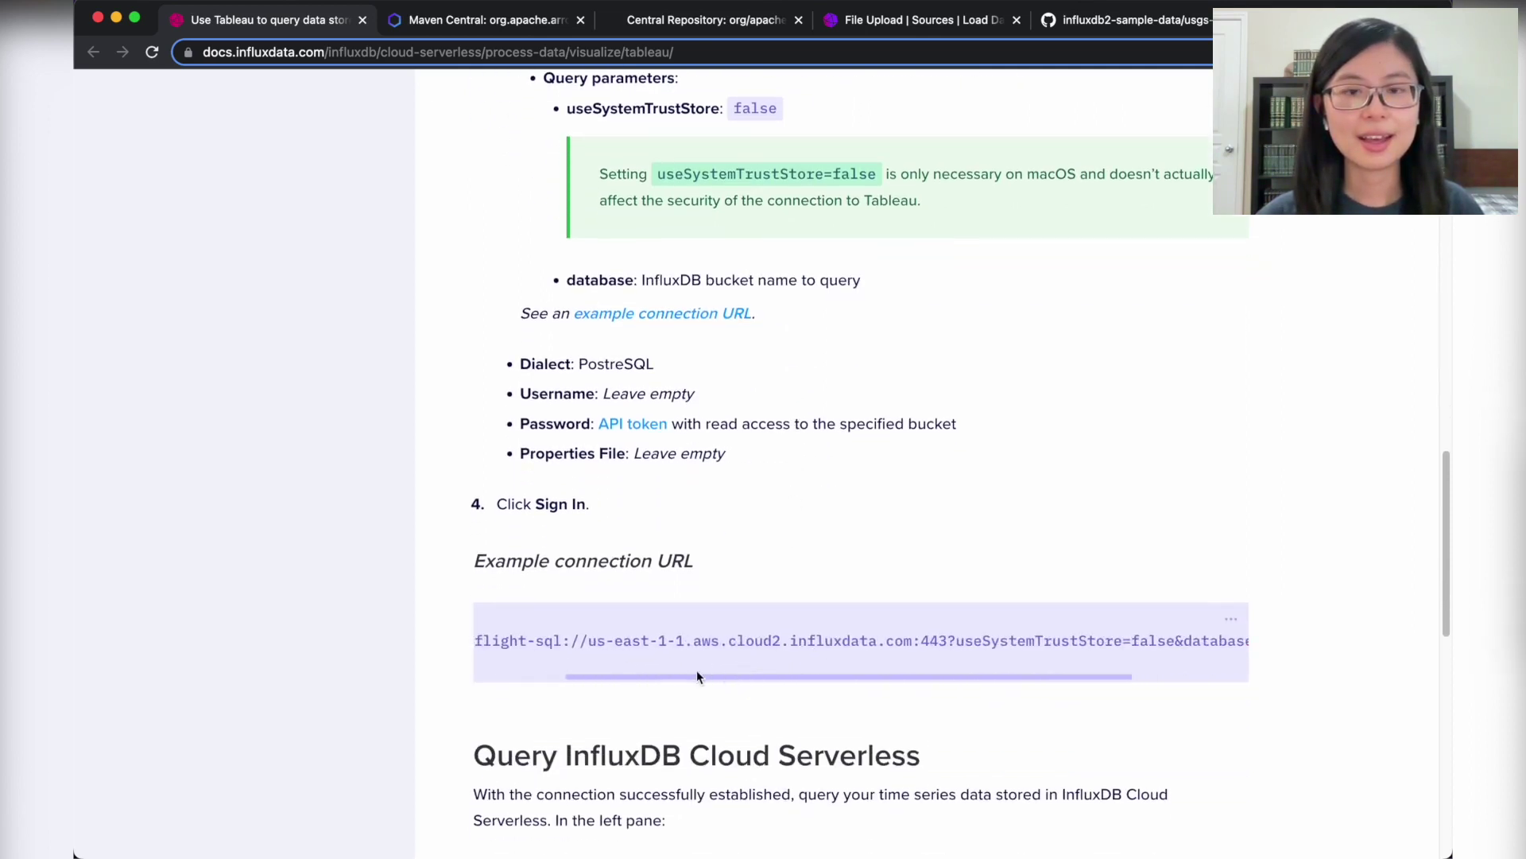
{"action": "left_click_drag", "start_coordinate": [589, 641], "coordinate": [912, 641]}
Compare the example URL host with the InfluxDB Cloud account's region host
{"action": "left_click", "coordinate": [895, 31]}
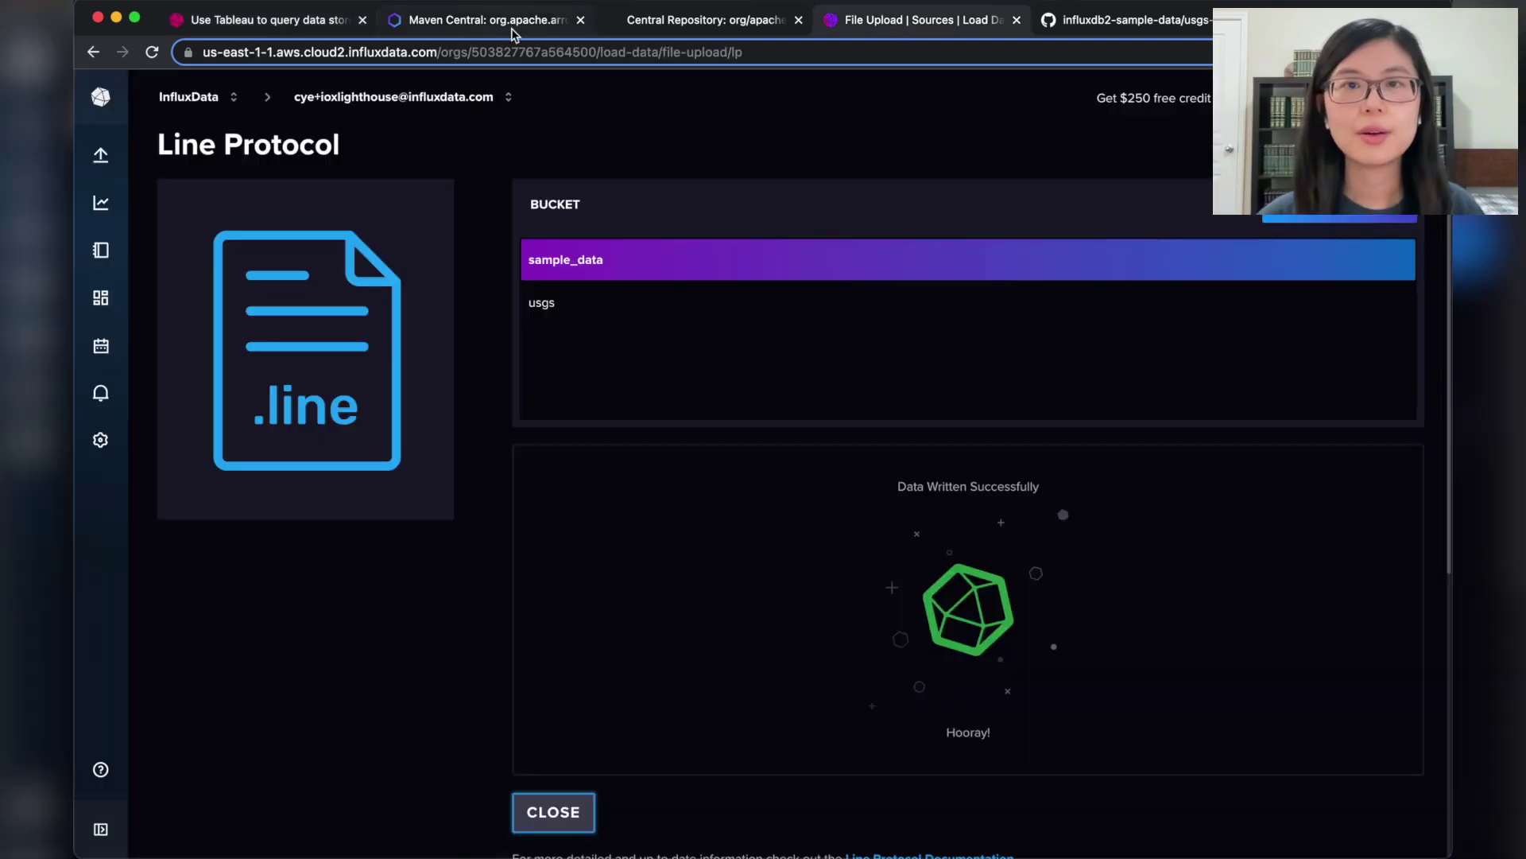
{"action": "left_click", "coordinate": [284, 52]}
{"action": "left_click", "coordinate": [294, 54]}
{"action": "left_click", "coordinate": [255, 53]}
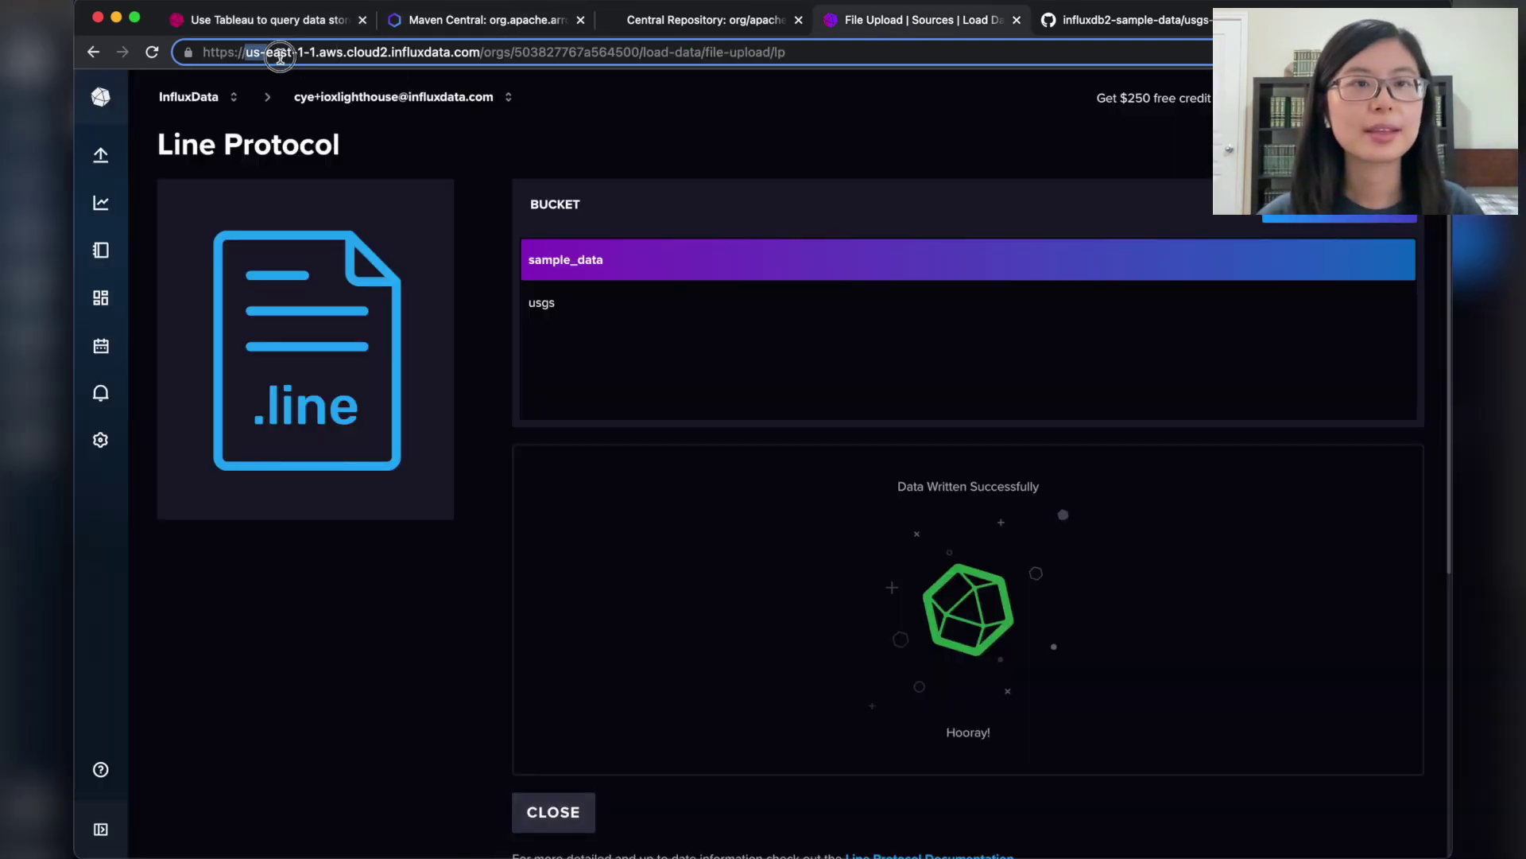
{"action": "left_click_drag", "start_coordinate": [255, 53], "coordinate": [481, 52]}
{"action": "left_click", "coordinate": [292, 27]}
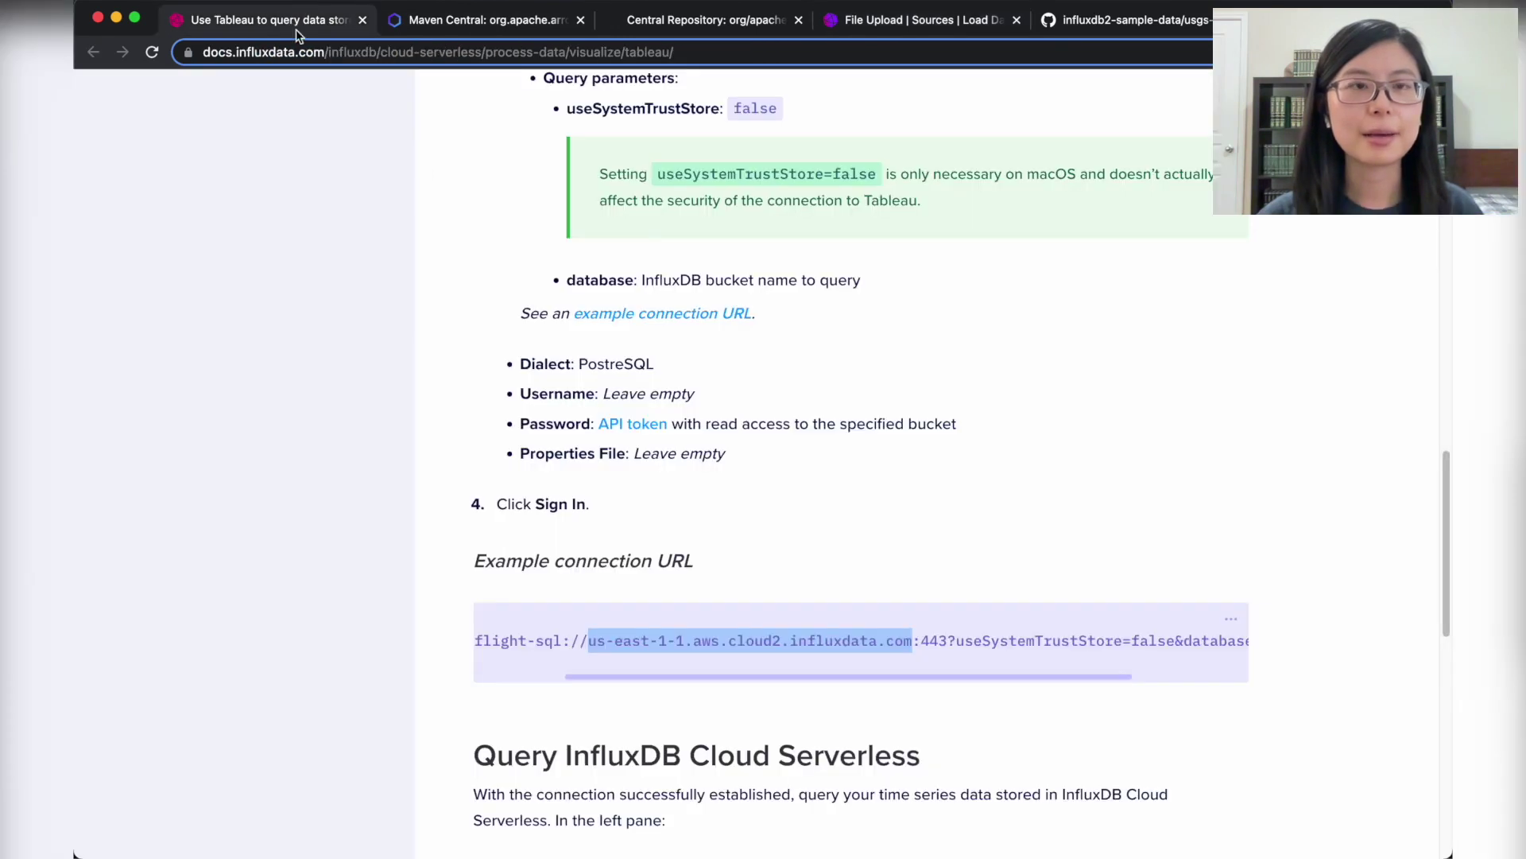
{"action": "scroll", "coordinate": [695, 677], "scroll_direction": "right", "scroll_amount": 4}
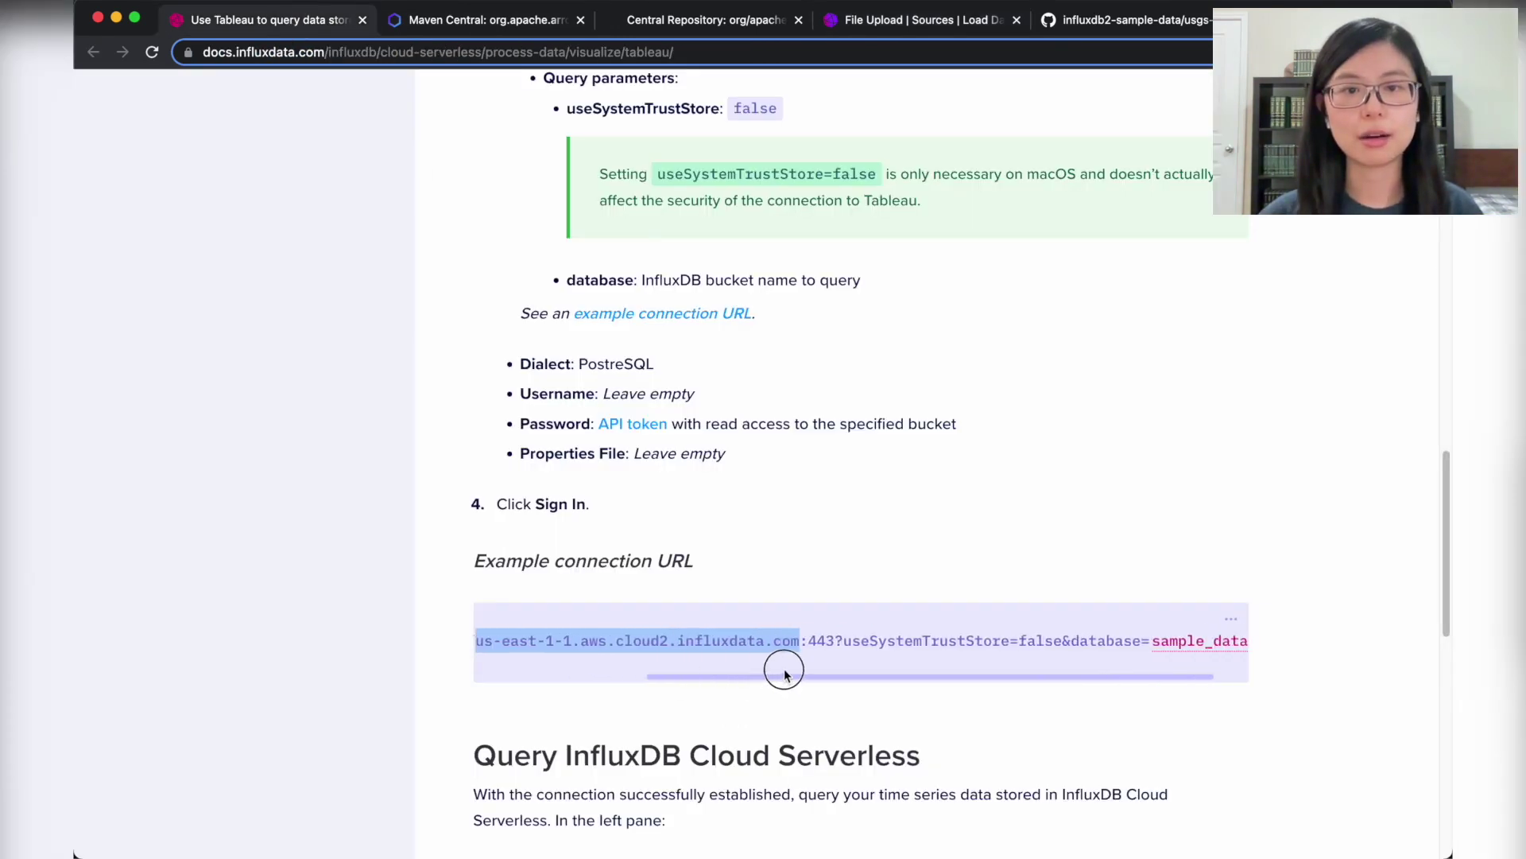
Paste the example Flight SQL URL ending database=sample_data into Tableau's JDBC URL field
{"action": "left_click", "coordinate": [1230, 623]}
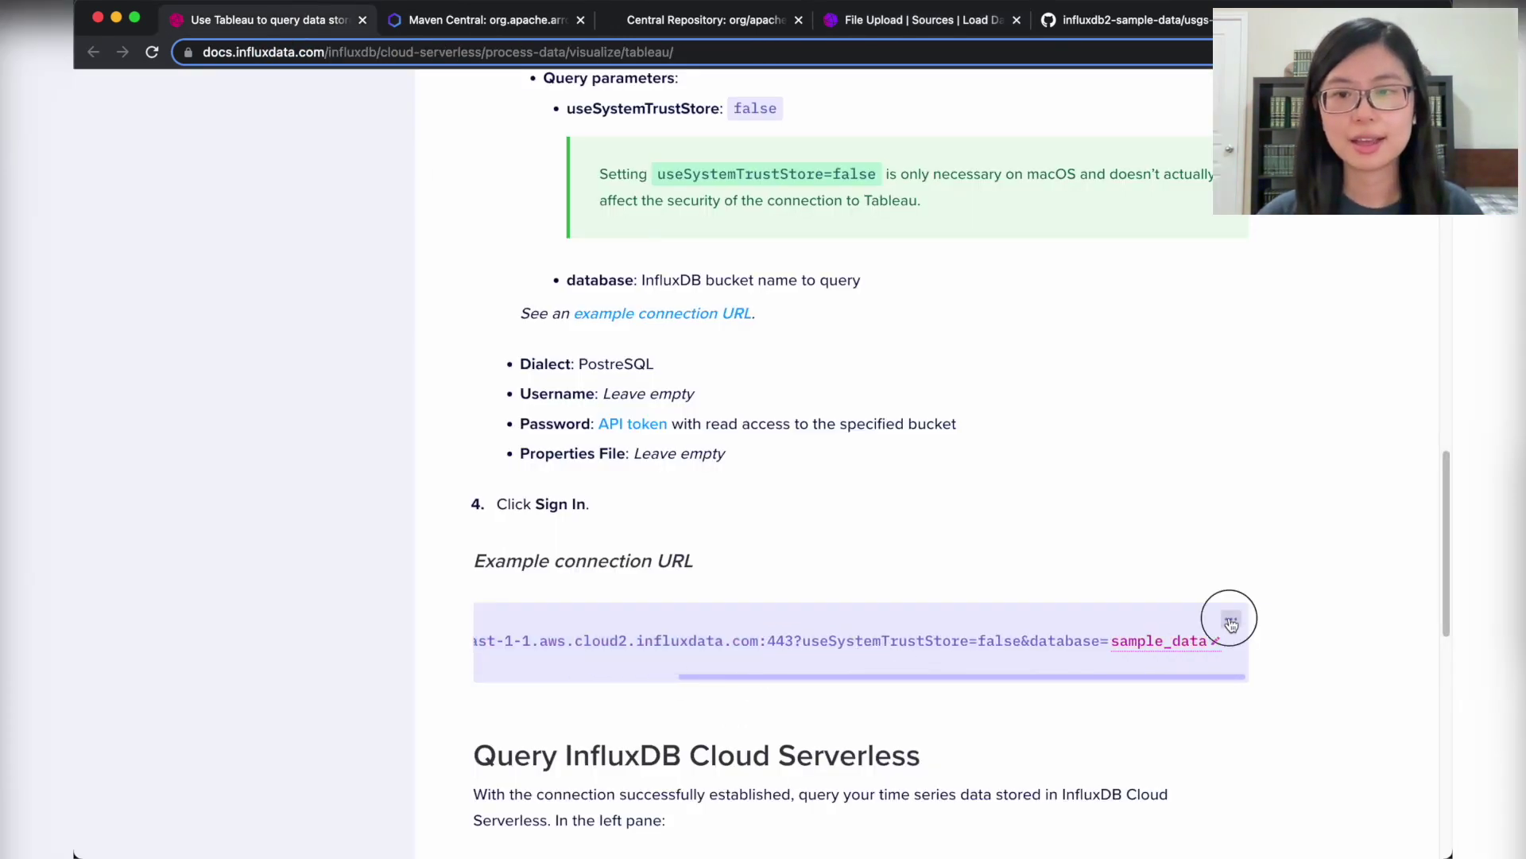
{"action": "left_click", "coordinate": [1186, 631]}
{"action": "key", "text": "super+Tab"}
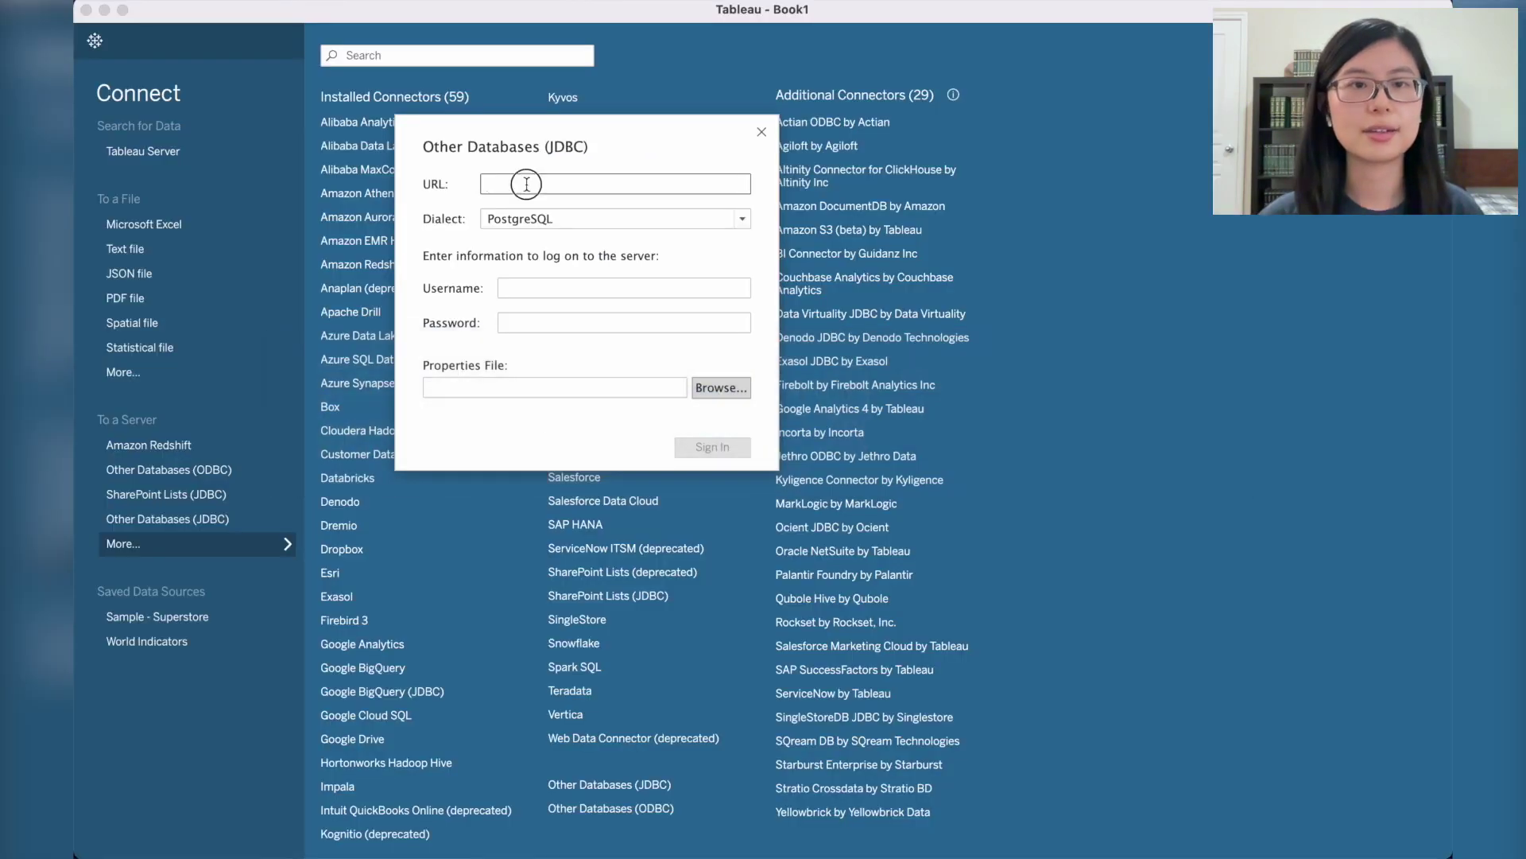
{"action": "right_click", "coordinate": [526, 183]}
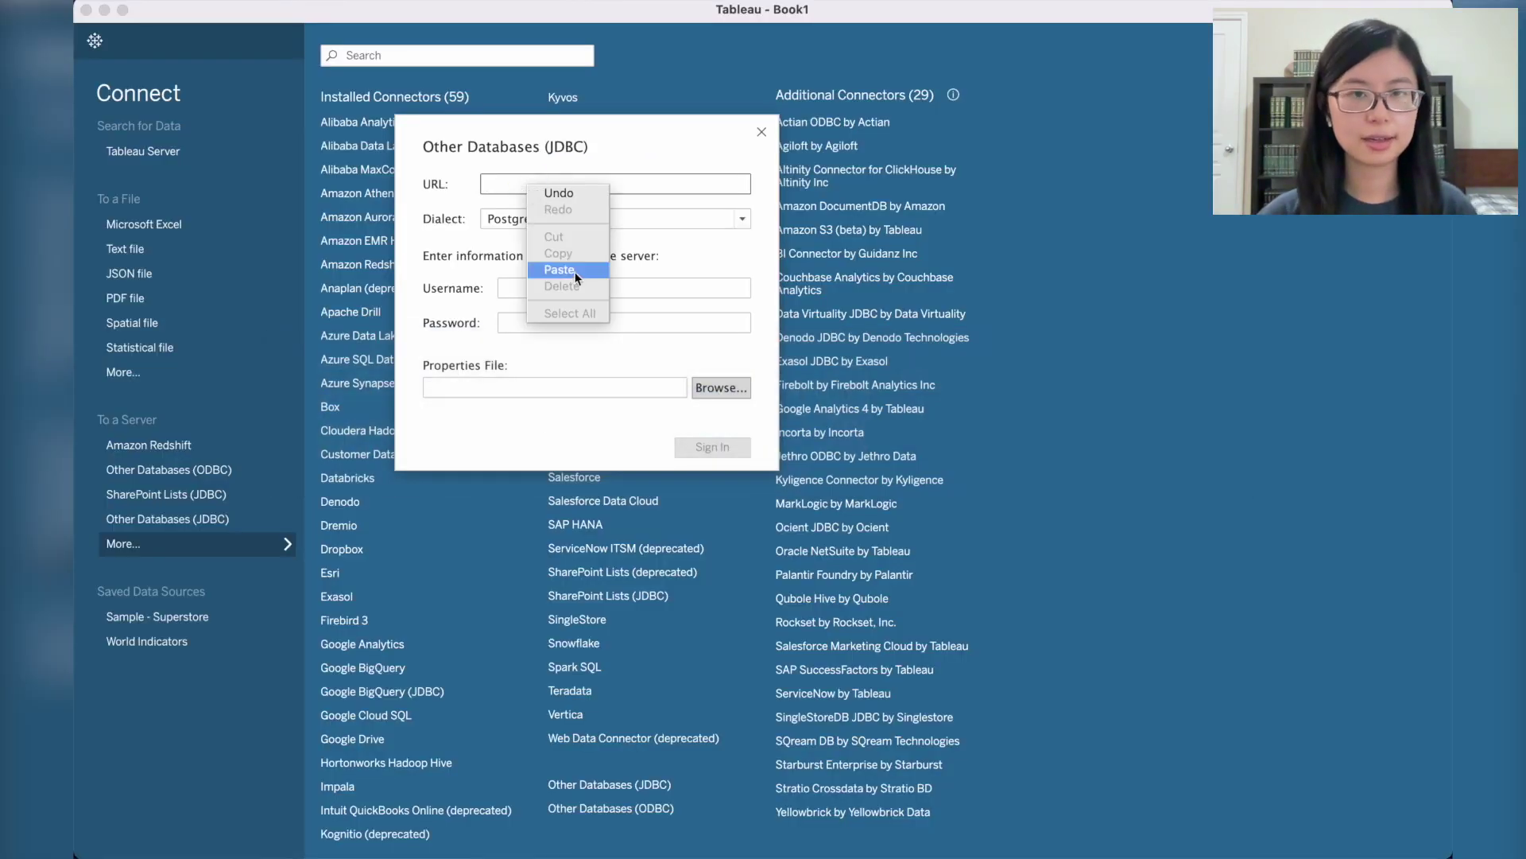
{"action": "left_click", "coordinate": [574, 268]}
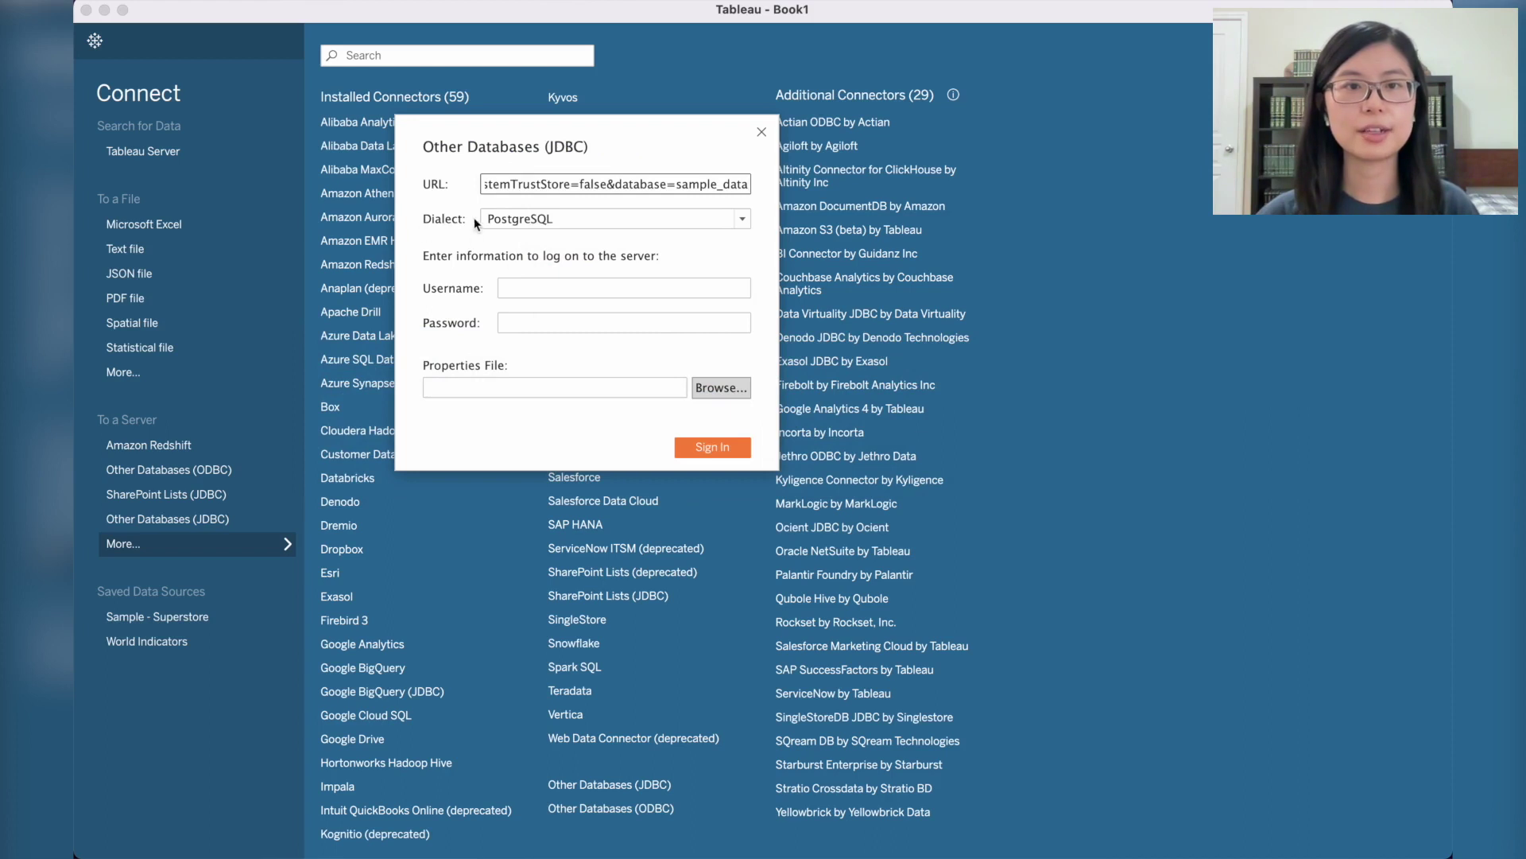
{"action": "left_click", "coordinate": [505, 291]}
{"action": "key", "text": "Tab"}
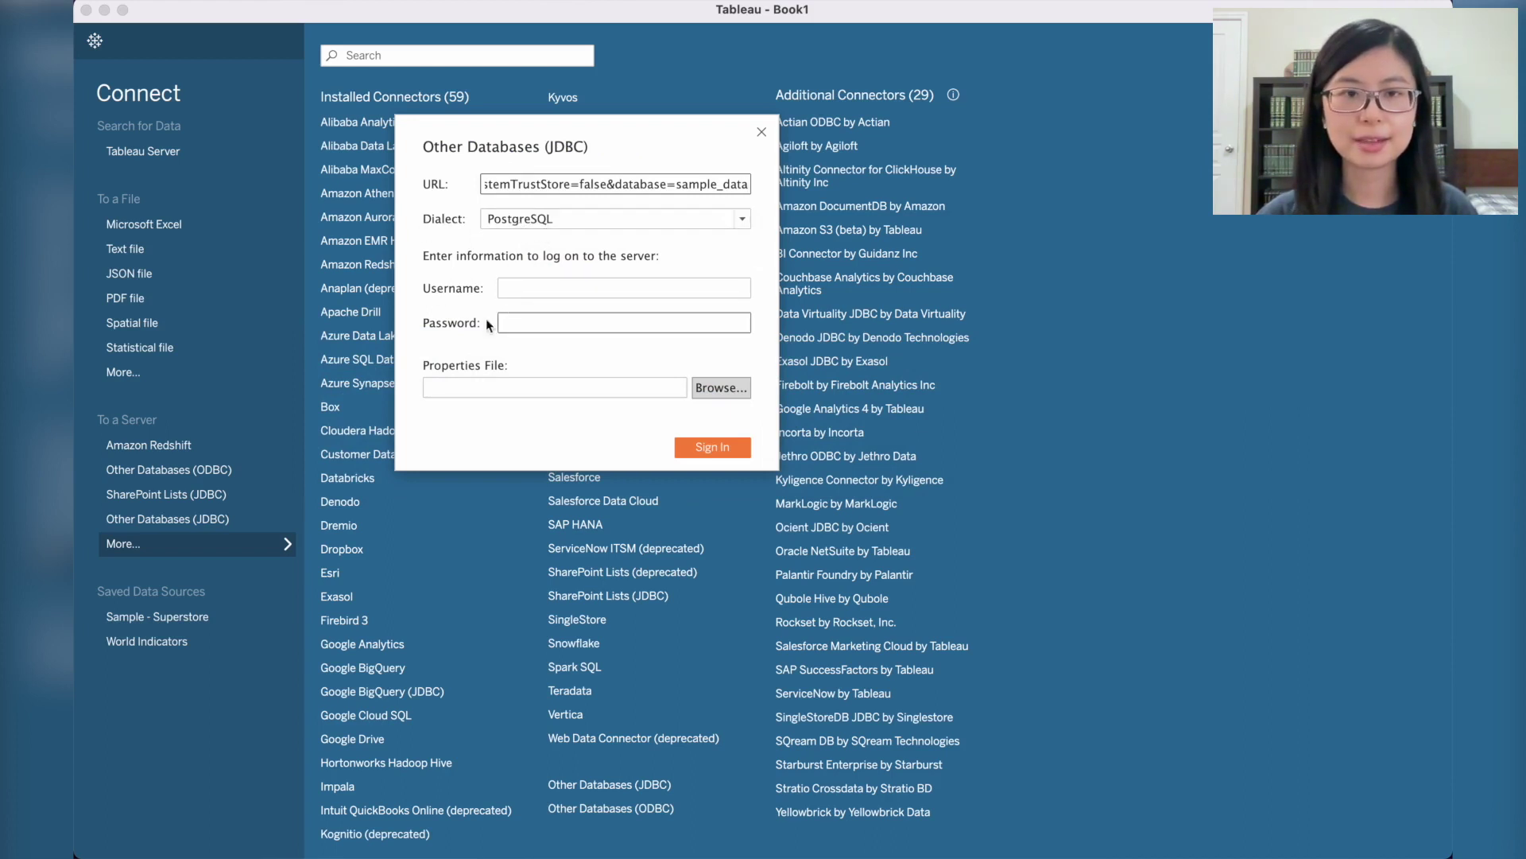
{"action": "left_click", "coordinate": [538, 320]}
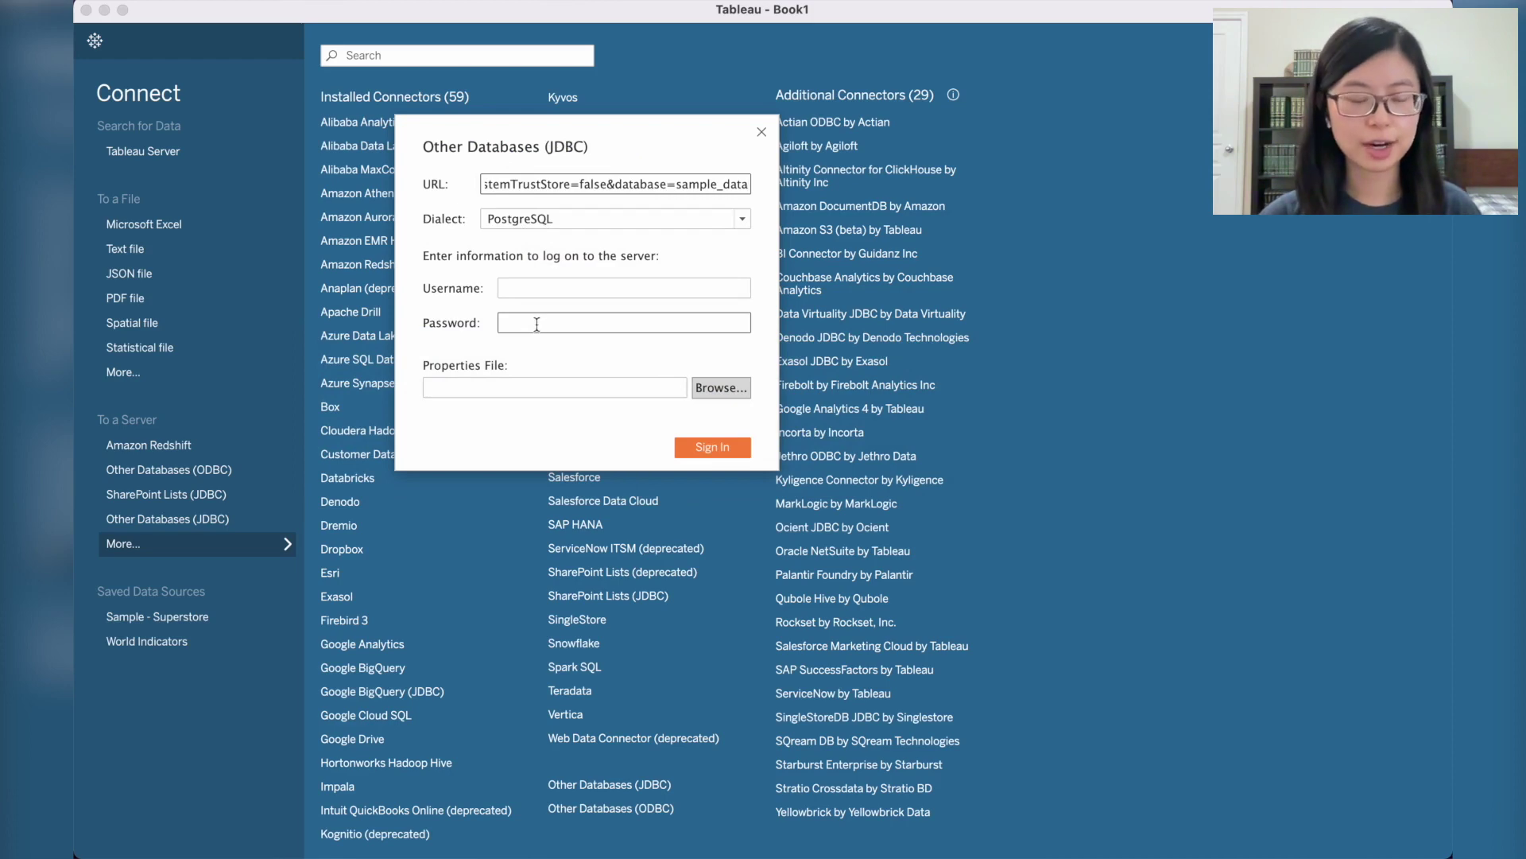
{"action": "key", "text": "super+Tab"}
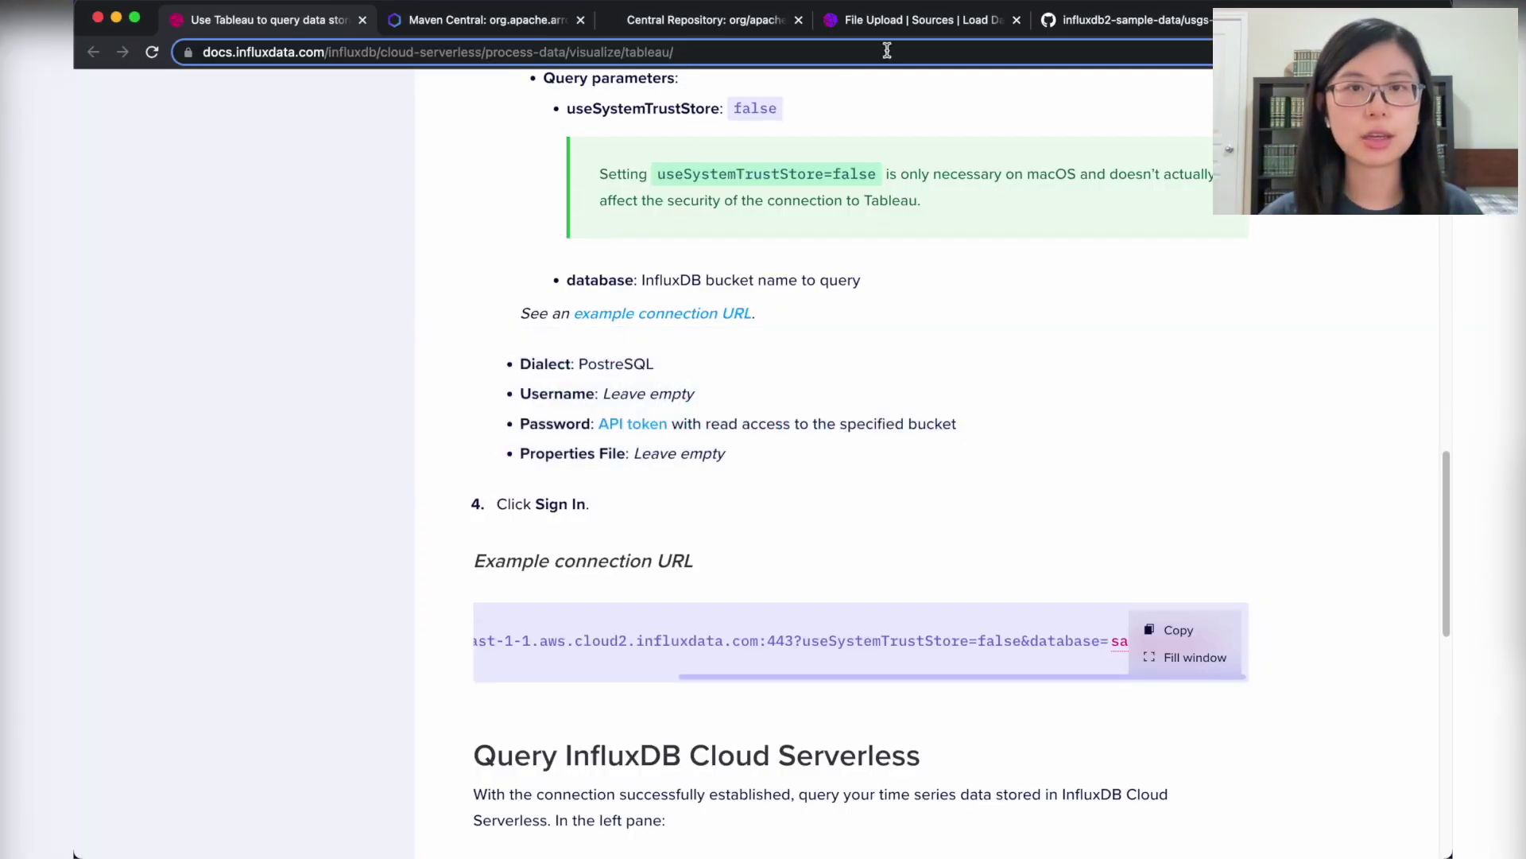
In InfluxDB Cloud API Tokens, start generating a Custom API Token
{"action": "left_click", "coordinate": [899, 24]}
{"action": "mouse_move", "coordinate": [101, 155]}
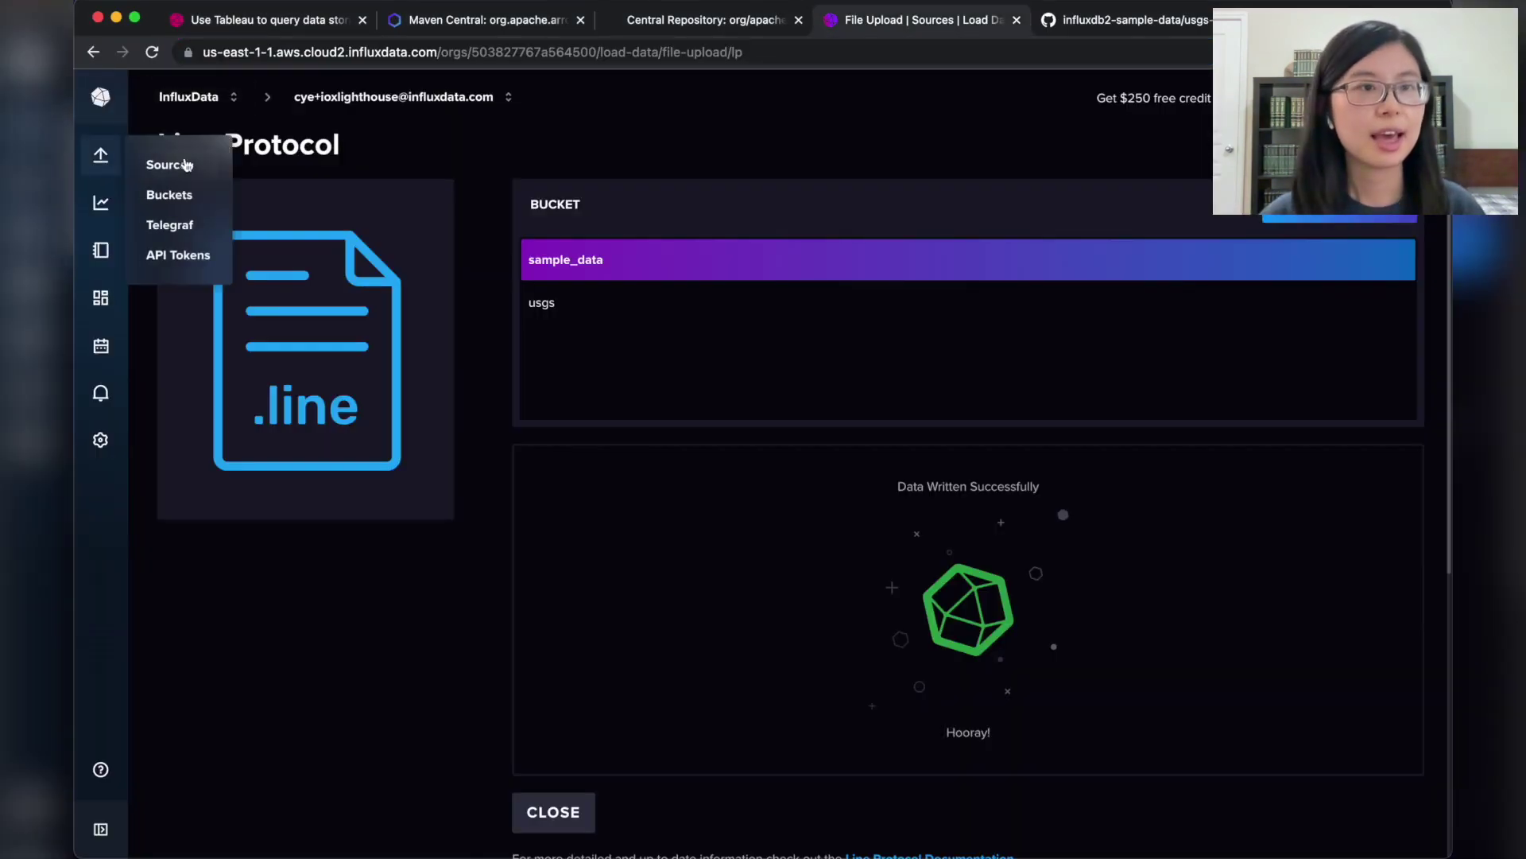
{"action": "left_click", "coordinate": [195, 266]}
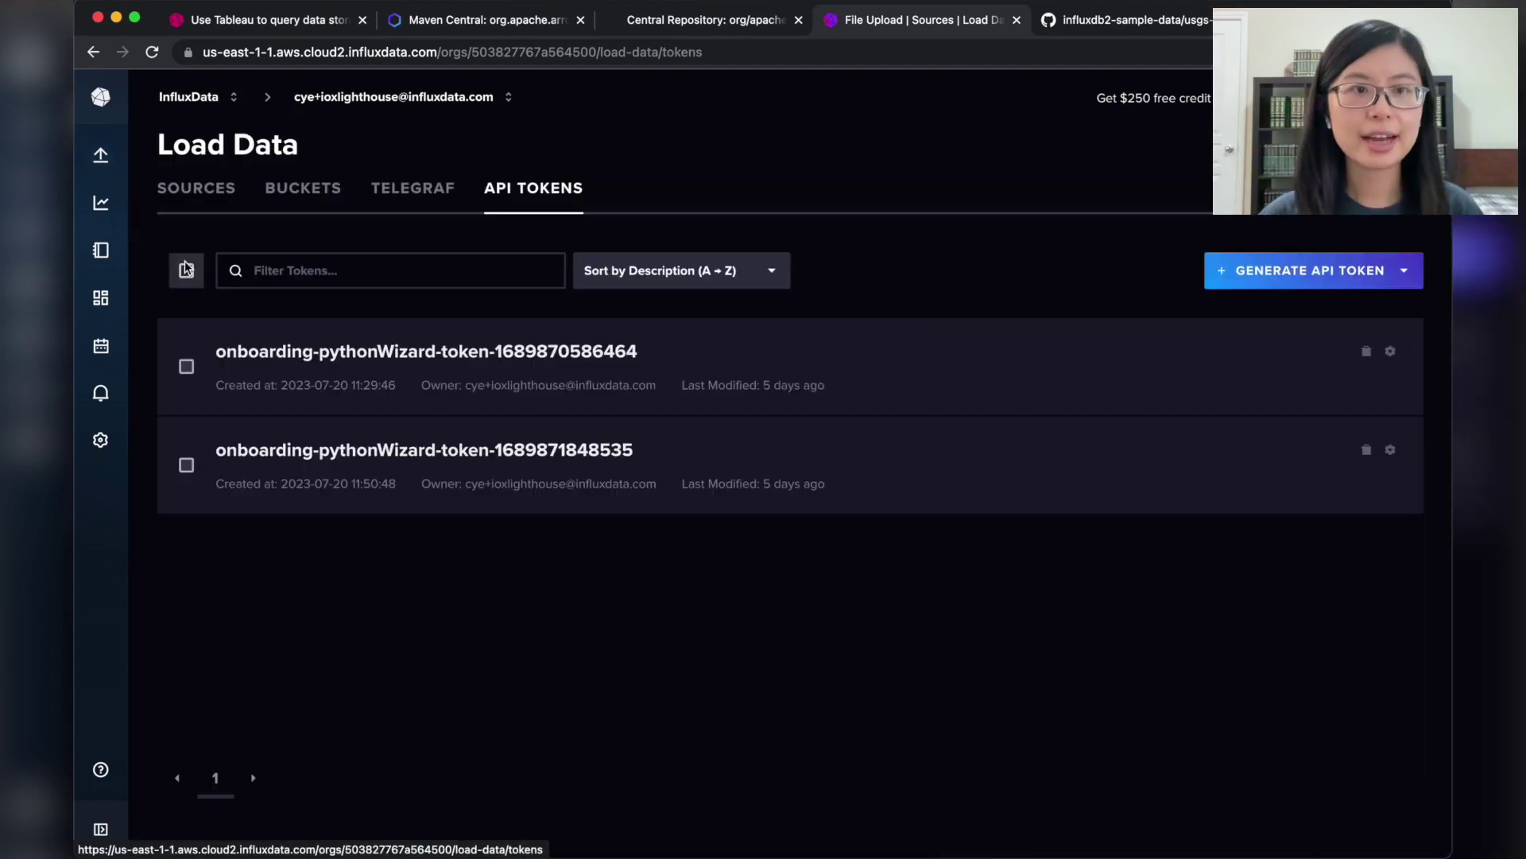
{"action": "left_click", "coordinate": [1312, 270]}
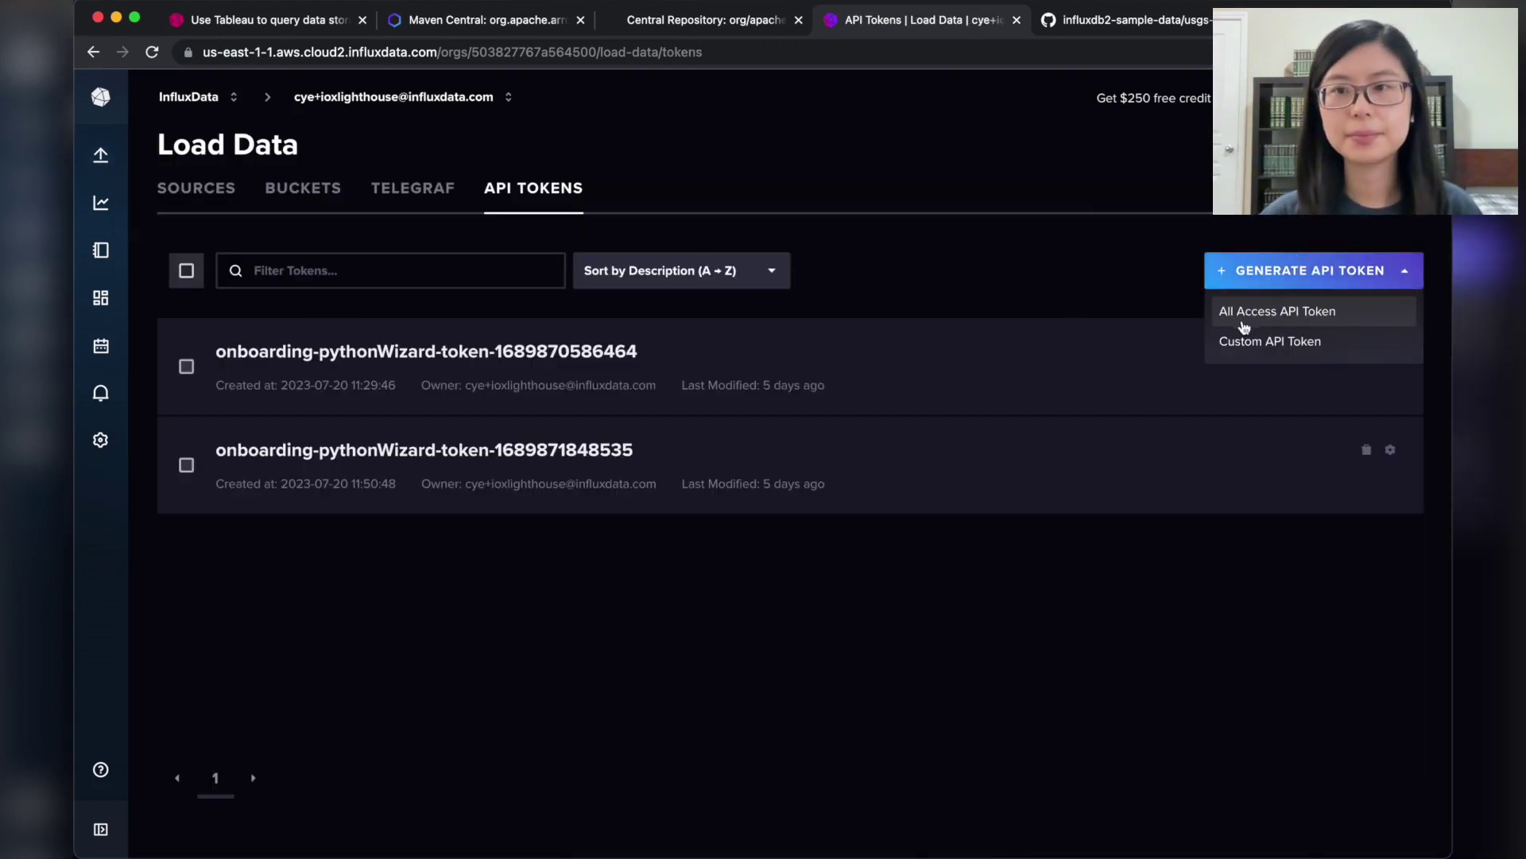
{"action": "left_click", "coordinate": [1250, 348]}
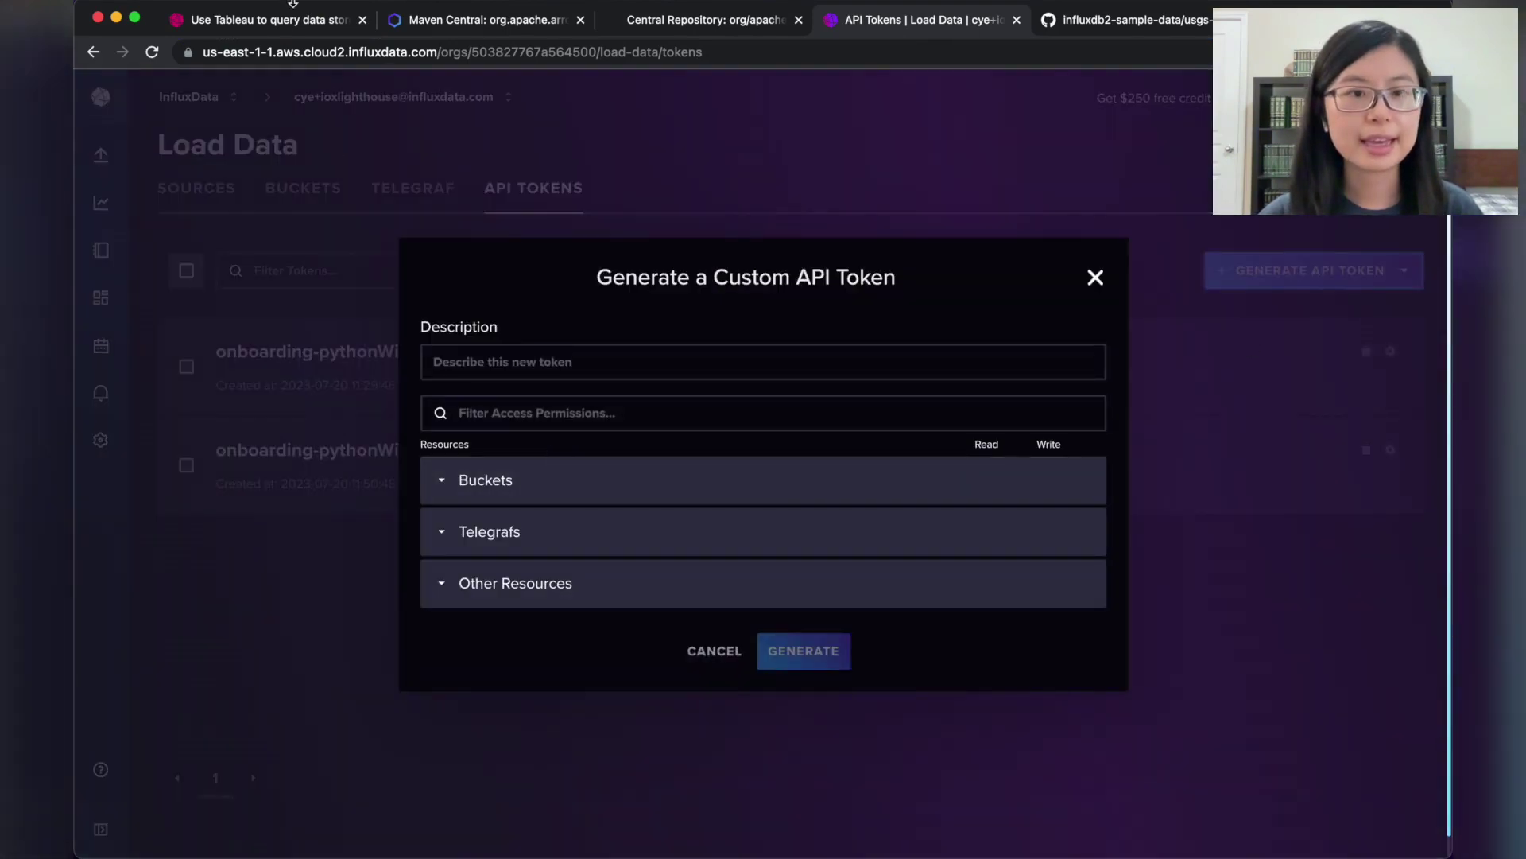
Confirm in the docs that the token needs read access, then return to the token dialog
{"action": "left_click", "coordinate": [286, 21]}
{"action": "scroll", "coordinate": [556, 414], "scroll_direction": "down", "scroll_amount": 4}
{"action": "scroll", "coordinate": [594, 451], "scroll_direction": "up", "scroll_amount": 10}
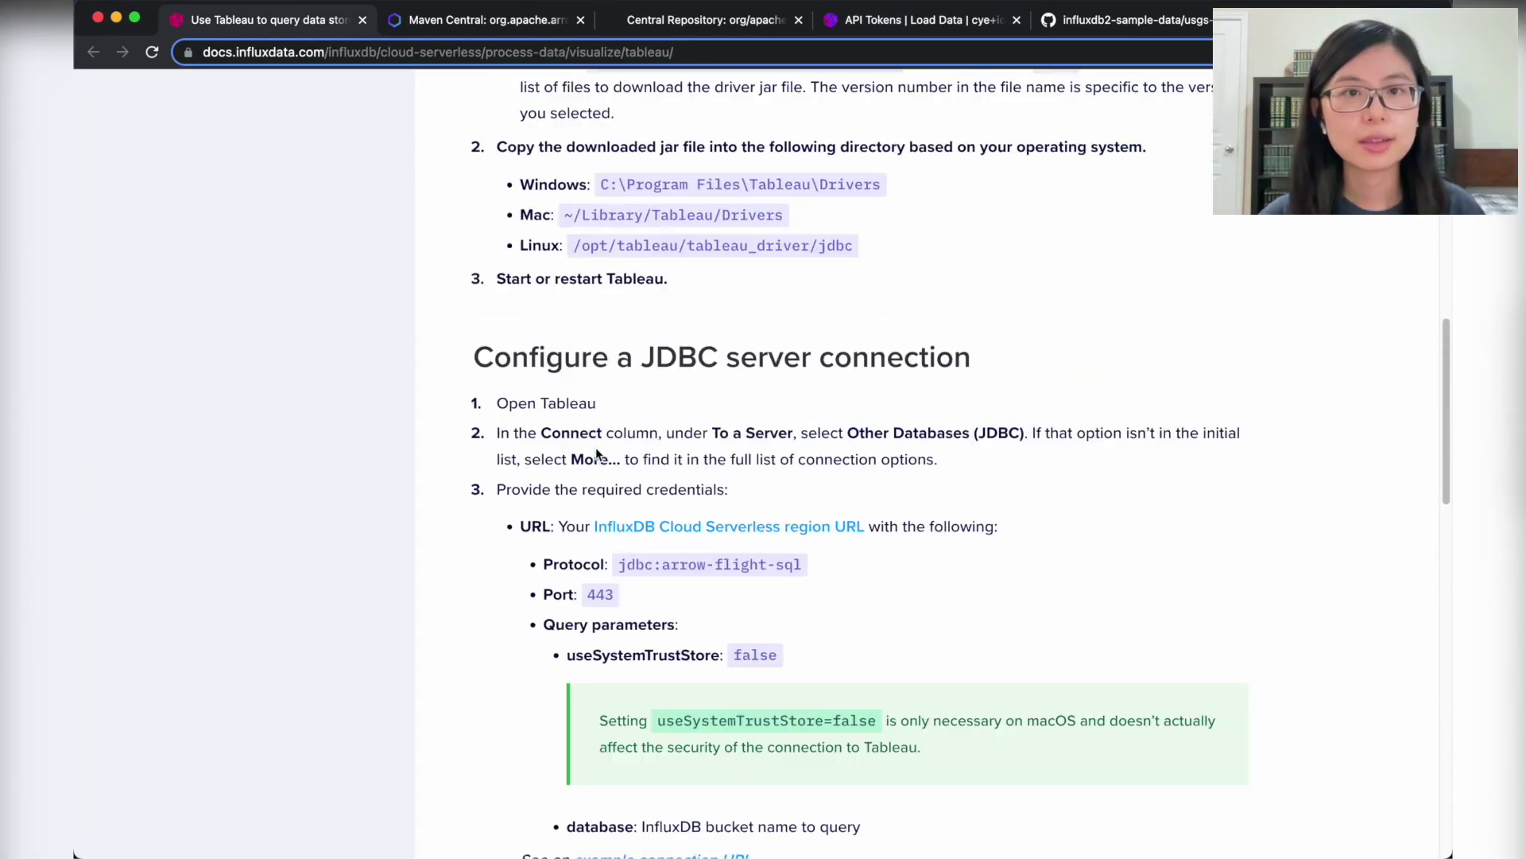
{"action": "scroll", "coordinate": [606, 451], "scroll_direction": "down", "scroll_amount": 4}
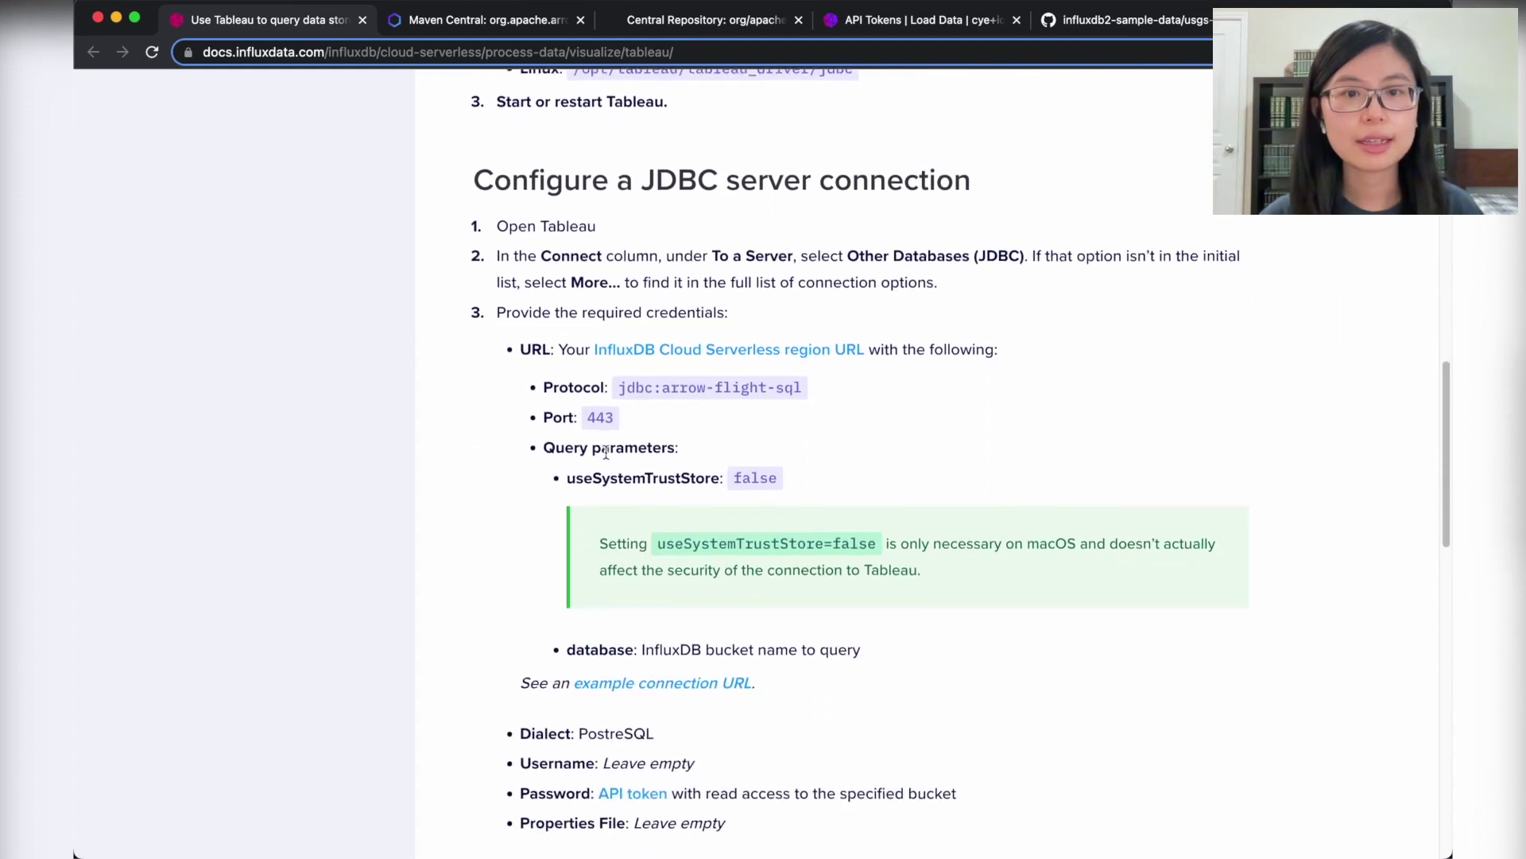
{"action": "scroll", "coordinate": [606, 452], "scroll_direction": "down", "scroll_amount": 1}
{"action": "left_click_drag", "start_coordinate": [709, 676], "coordinate": [811, 672]}
{"action": "left_click", "coordinate": [866, 672]}
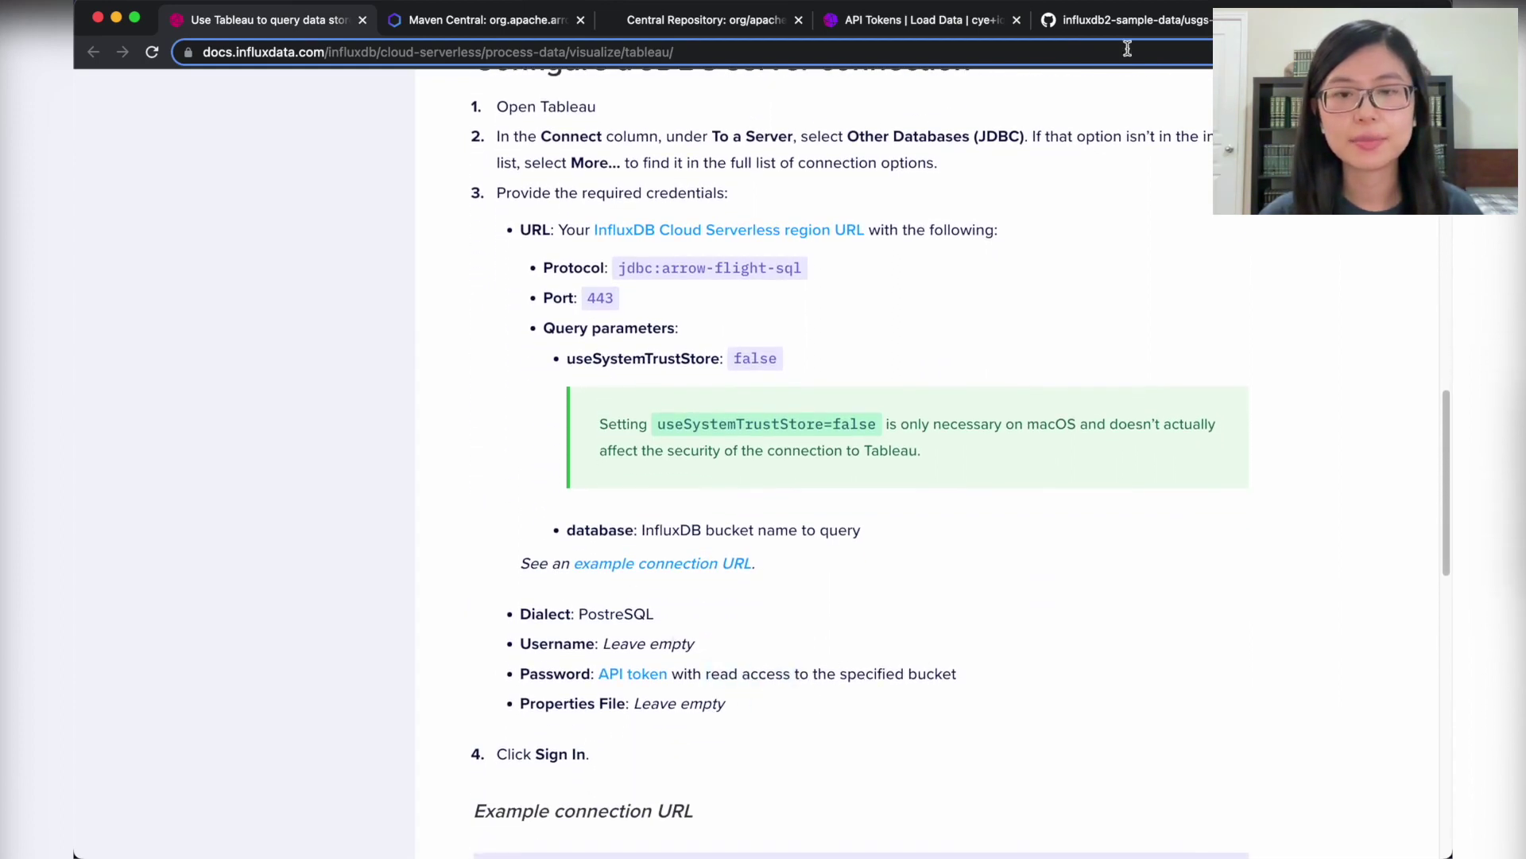
{"action": "left_click", "coordinate": [960, 23]}
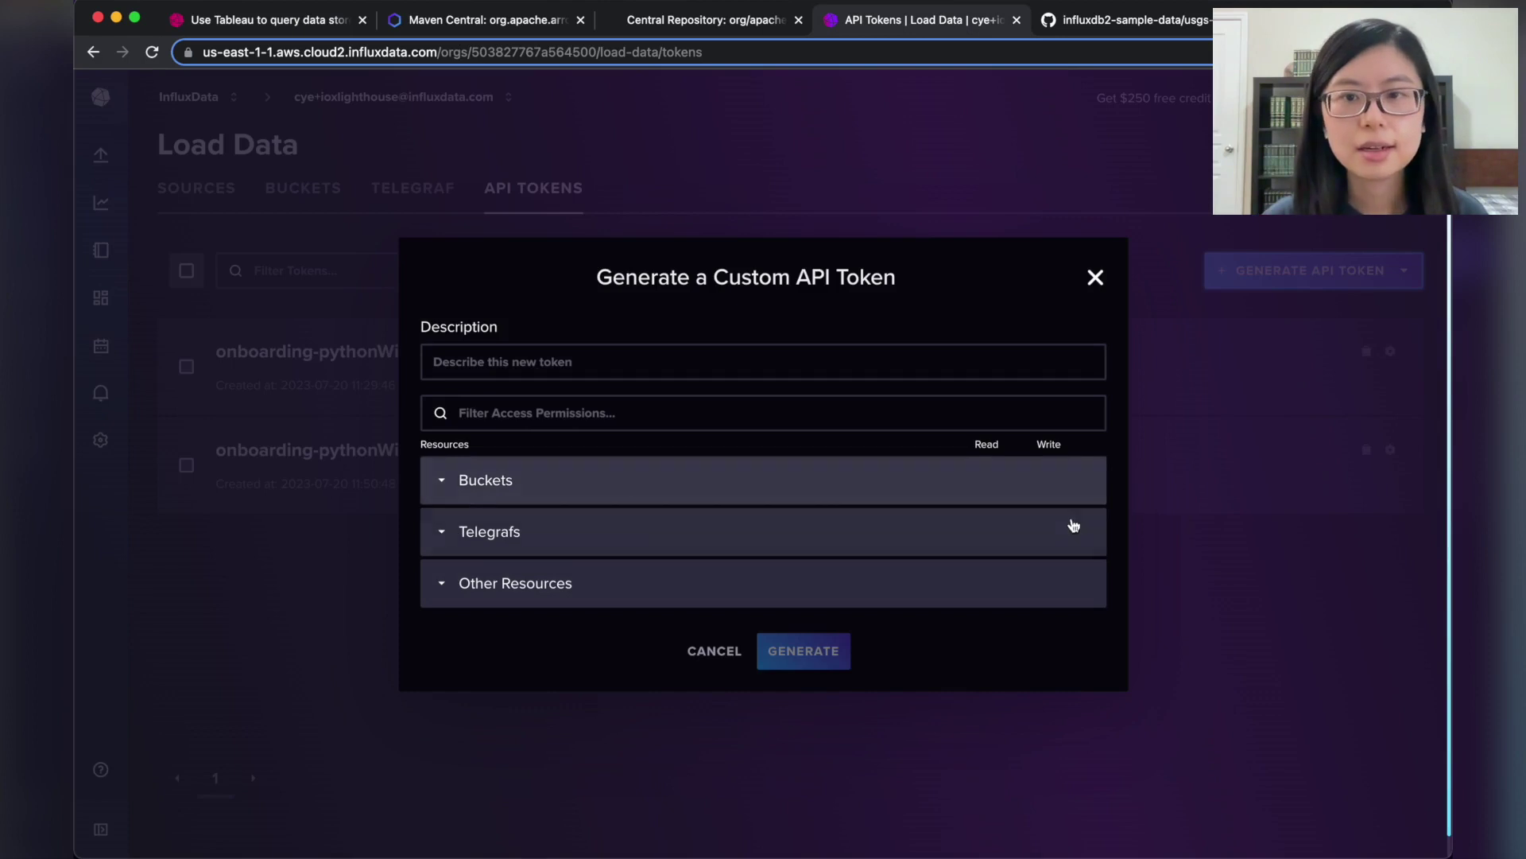
Describe the custom token as tableau and grant it Read on All Buckets
{"action": "left_click", "coordinate": [522, 369]}
{"action": "type", "text": "tableau"}
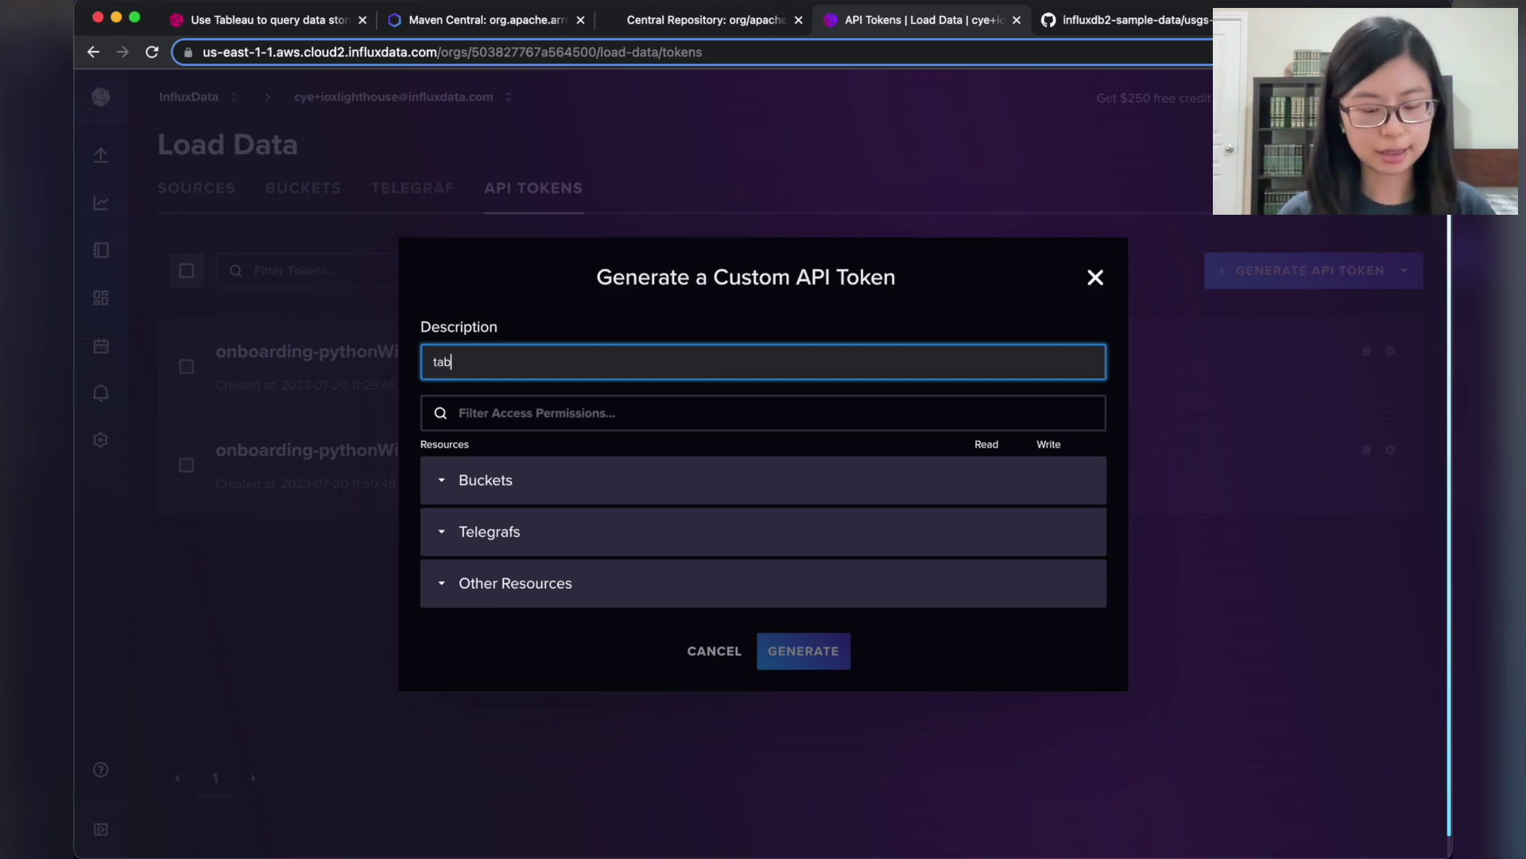
{"action": "left_click", "coordinate": [504, 481]}
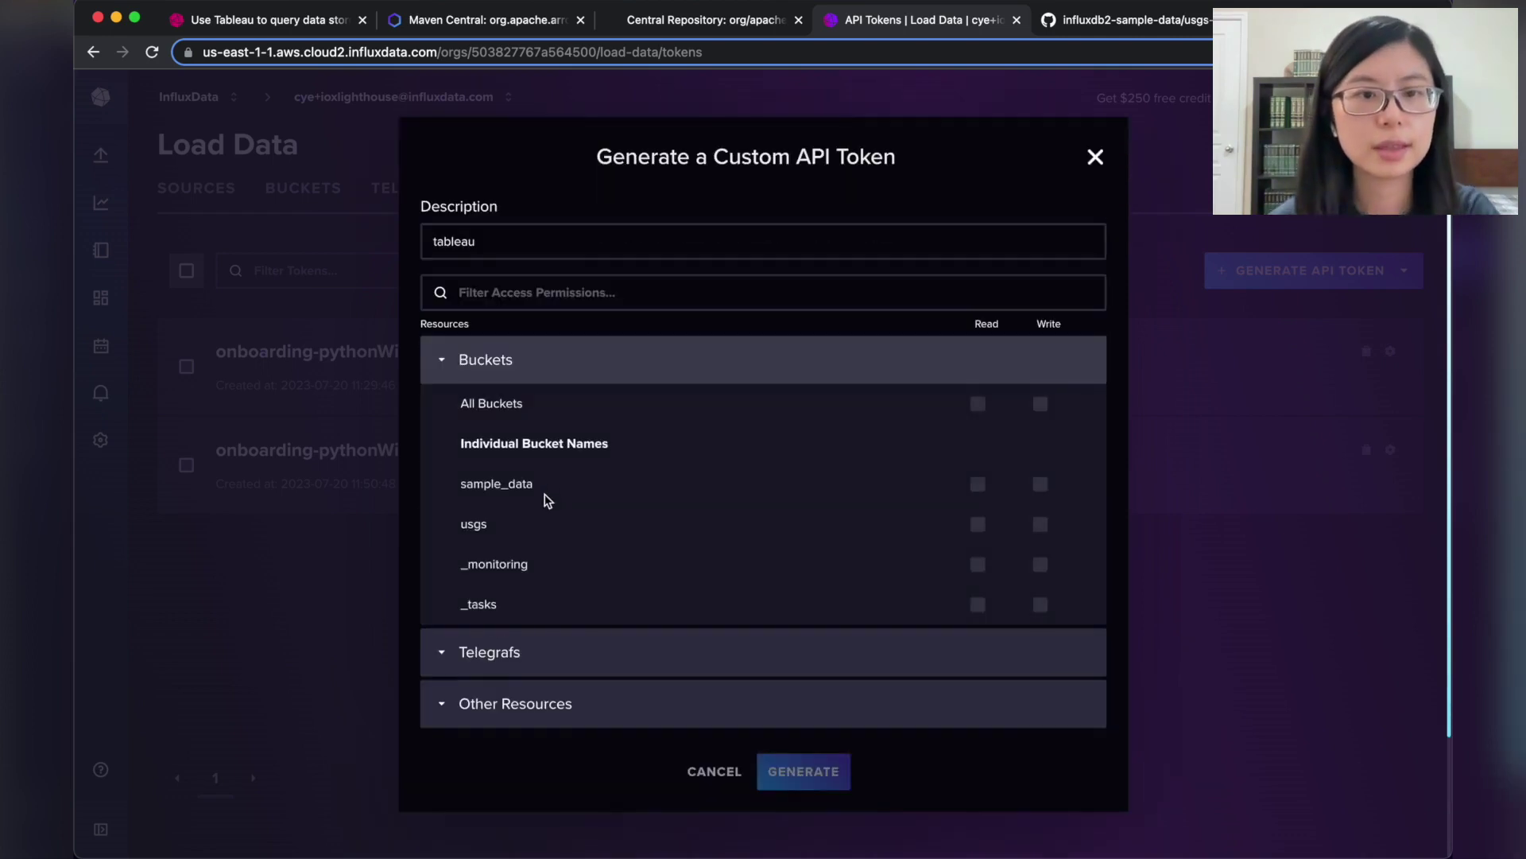
{"action": "left_click", "coordinate": [984, 410]}
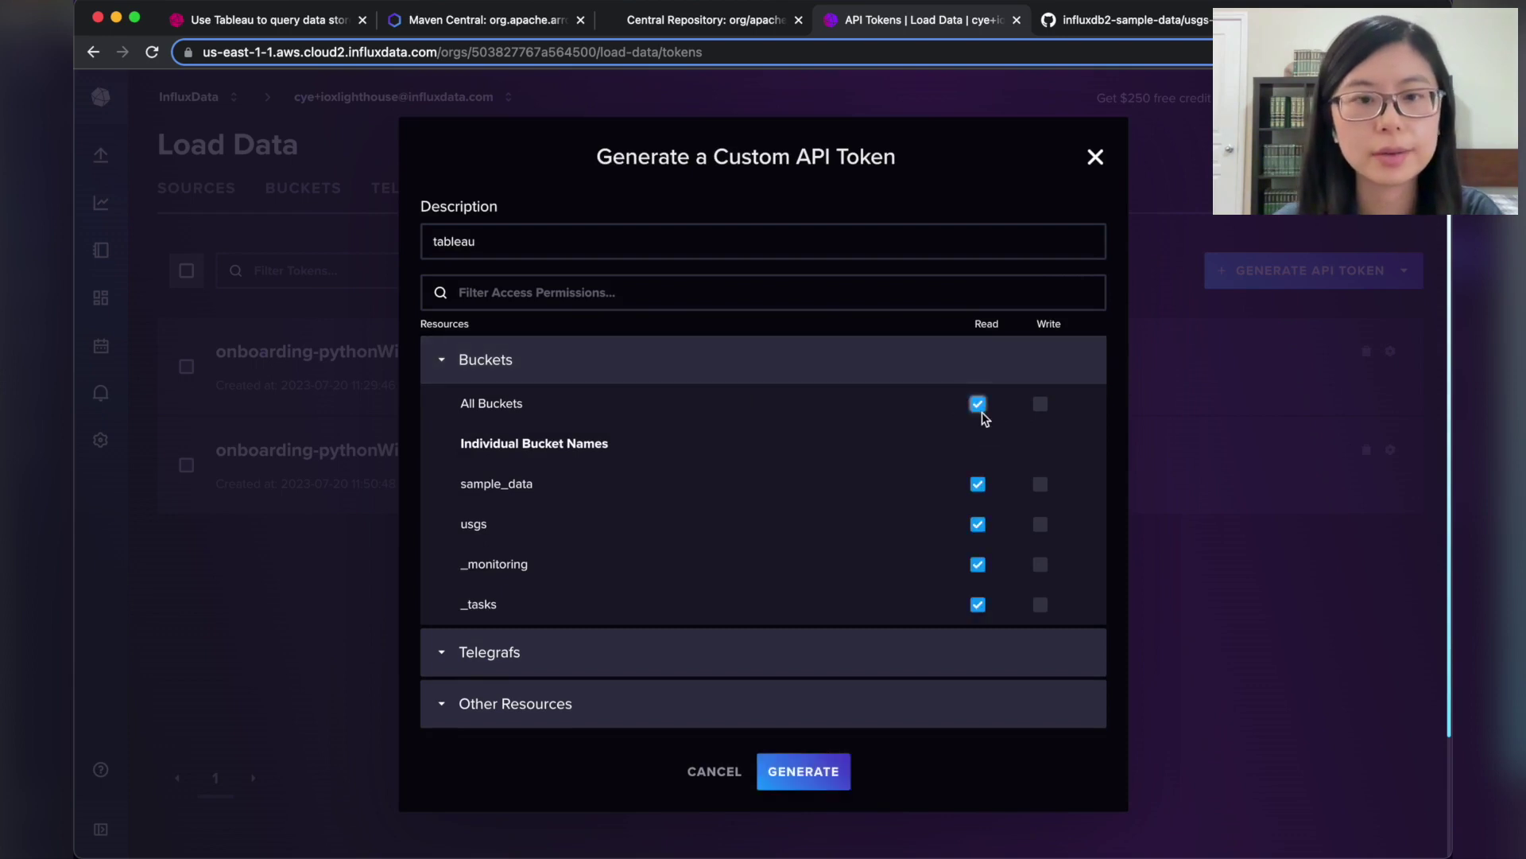
Generate the tableau token, copy its value to the clipboard, and close the confirmation
{"action": "left_click", "coordinate": [818, 781]}
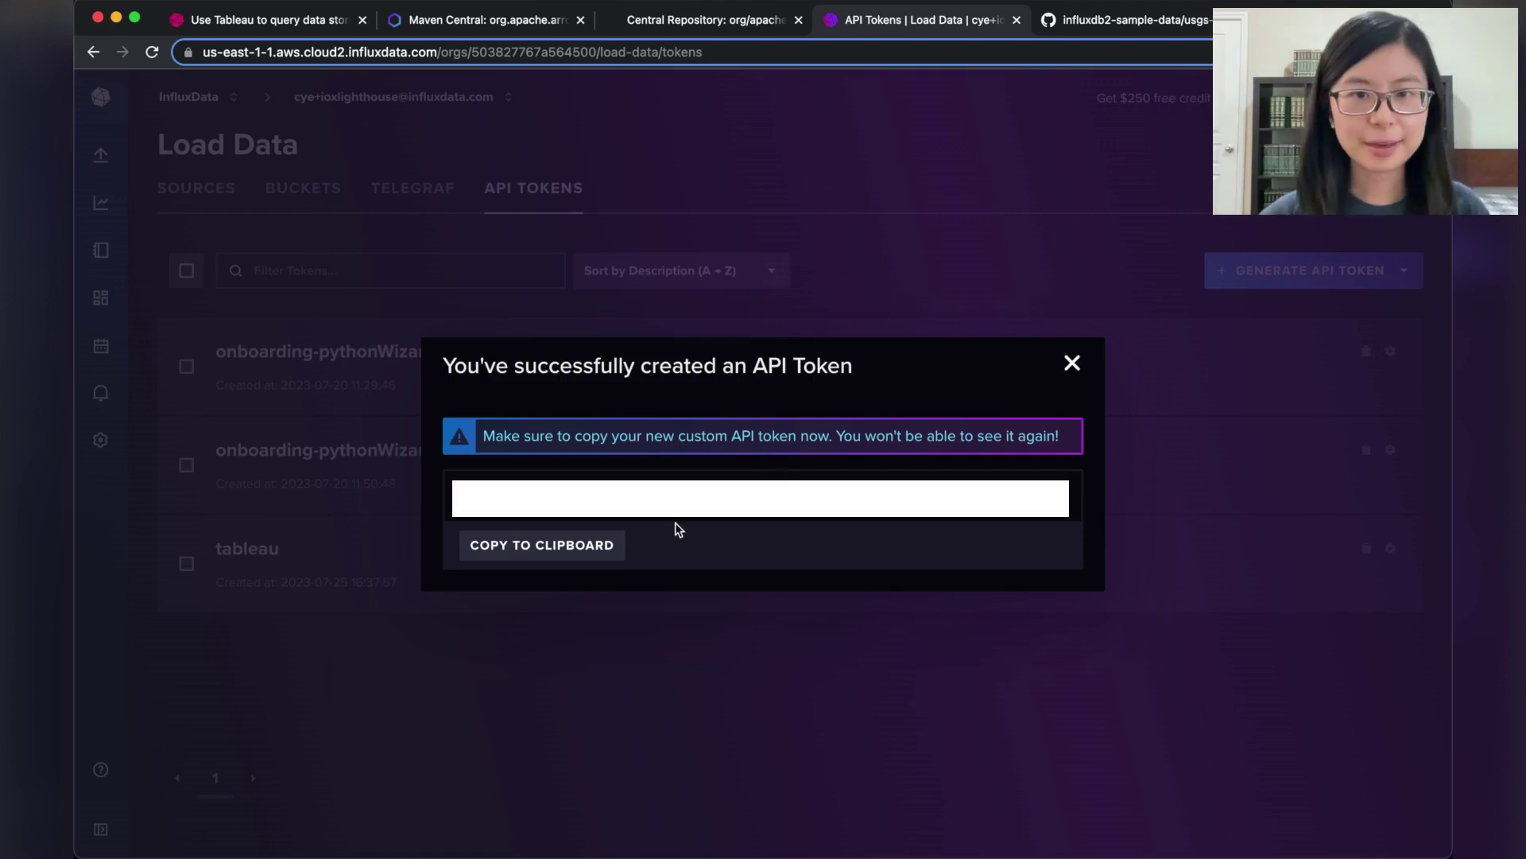
{"action": "left_click", "coordinate": [552, 558]}
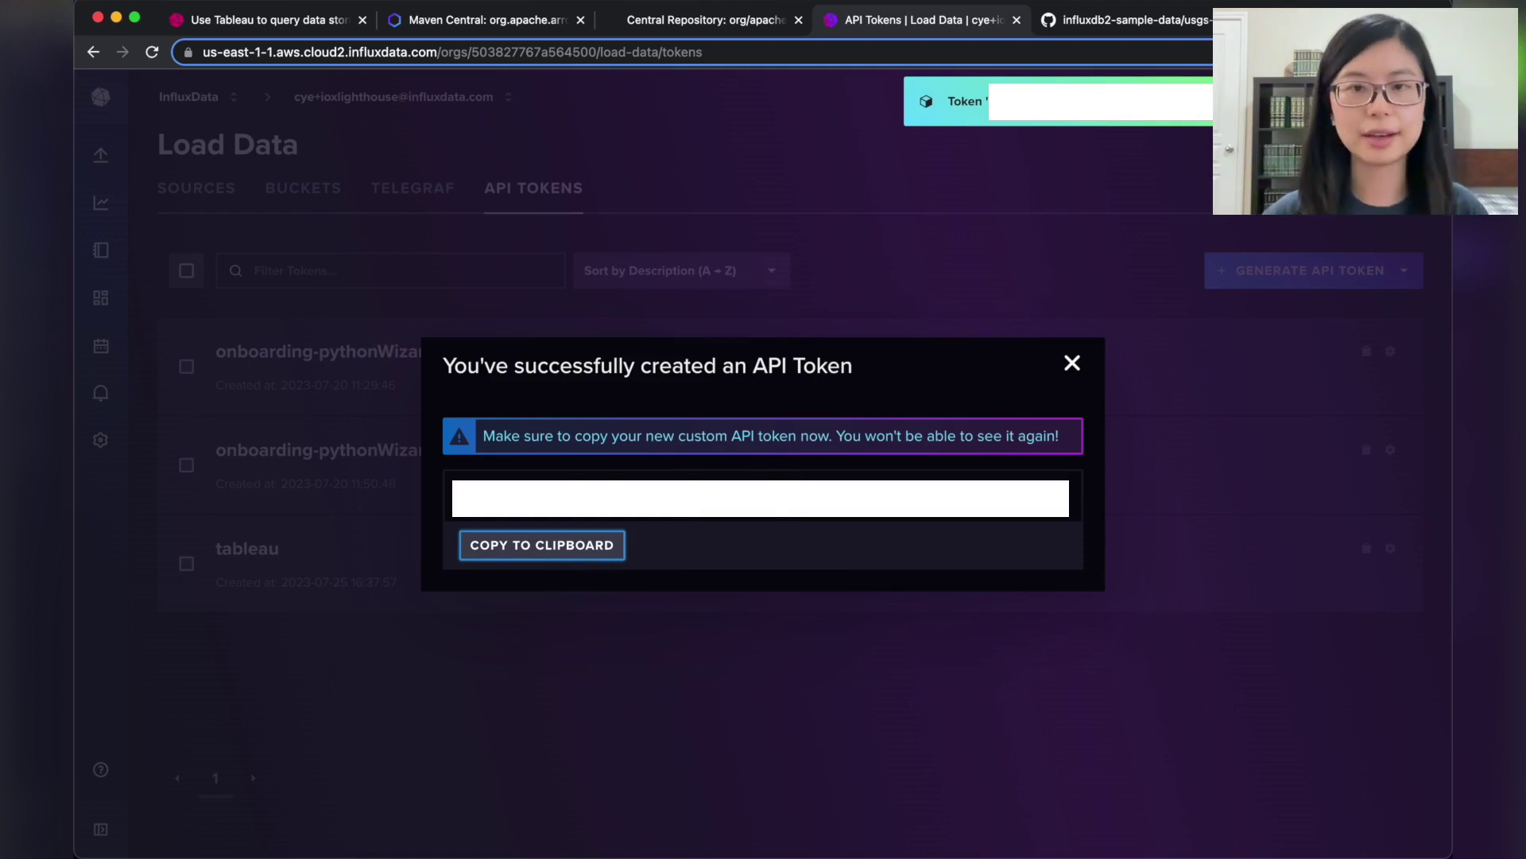
{"action": "left_click", "coordinate": [1073, 362]}
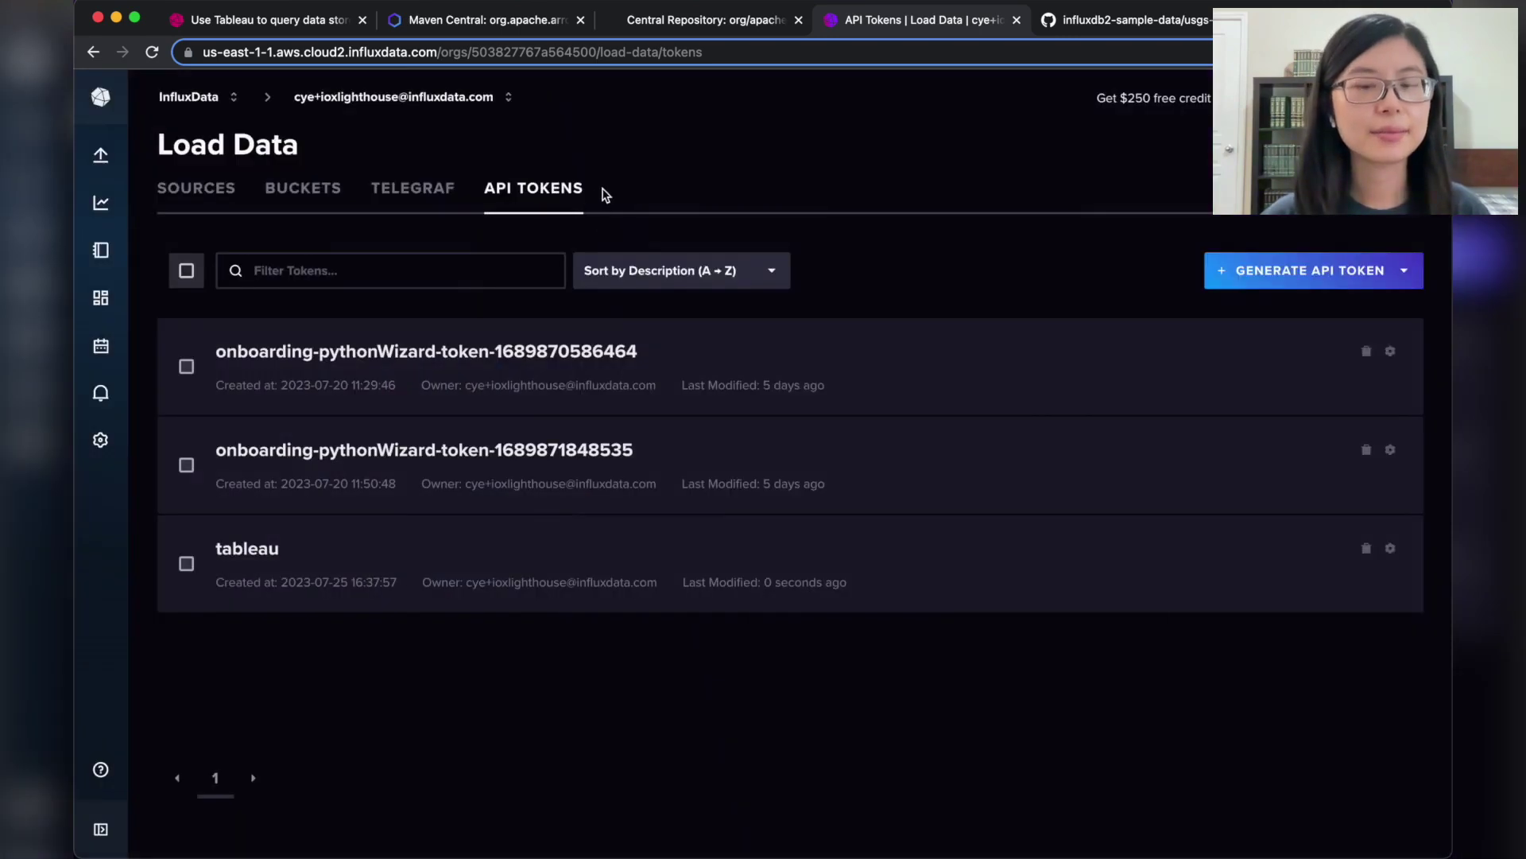
{"action": "key", "text": "super+Tab"}
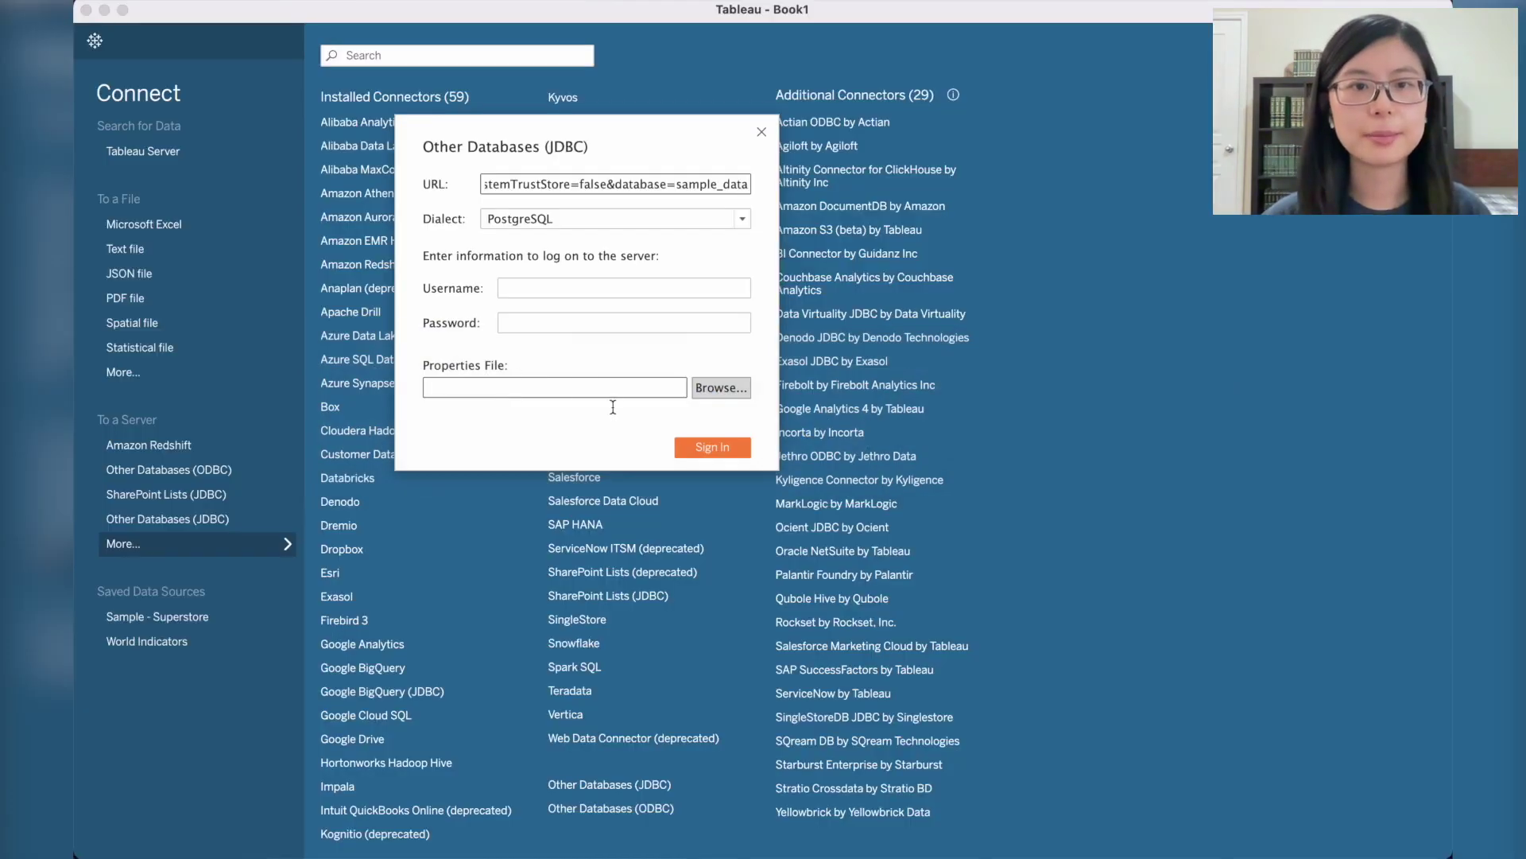
Paste the API token as the password to sign in to the sample_data JDBC connection
{"action": "left_click", "coordinate": [538, 326]}
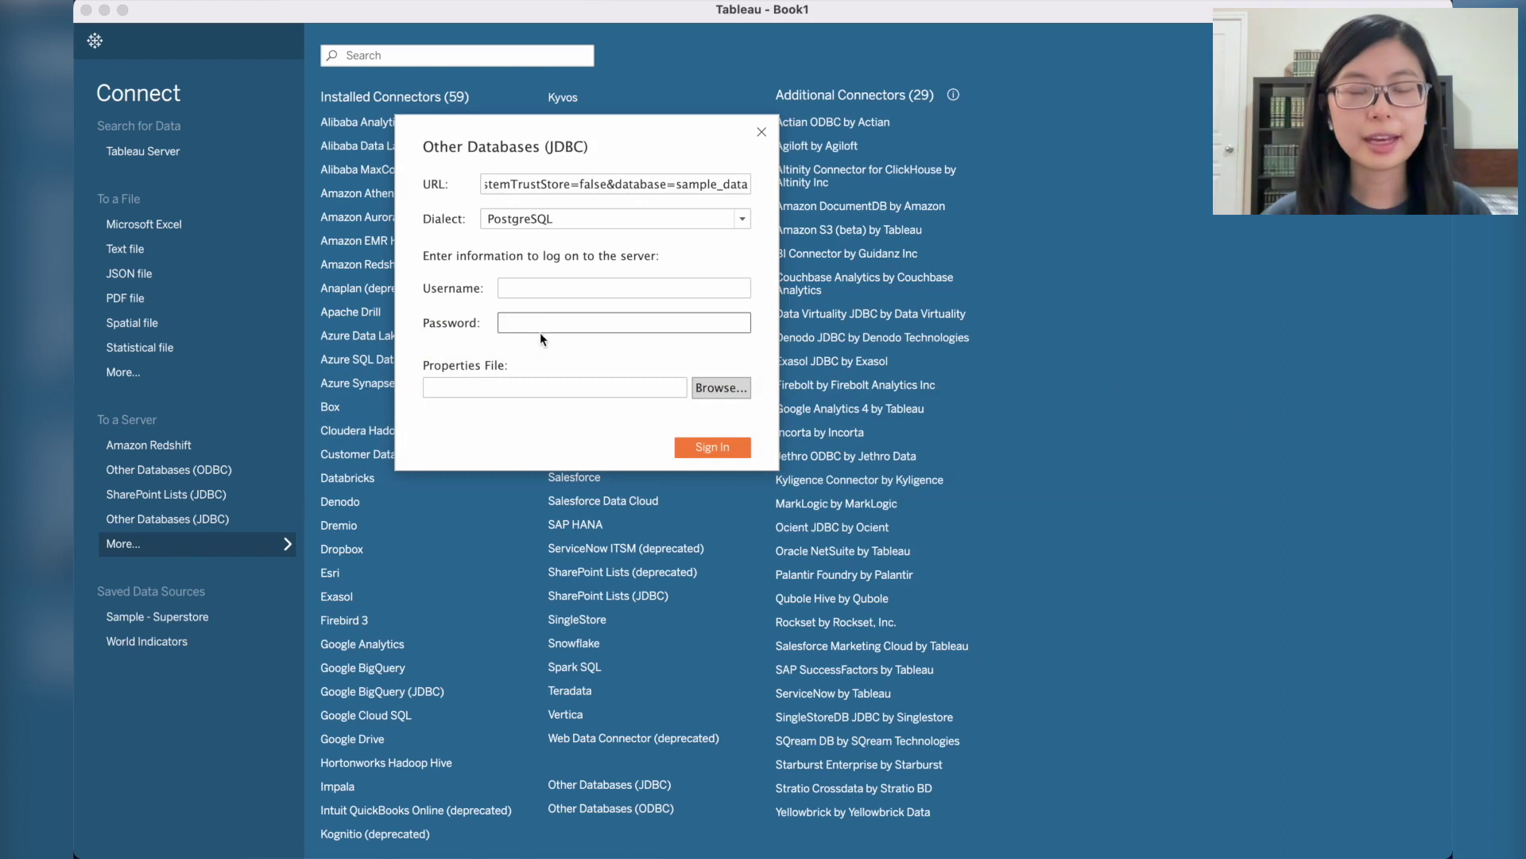
{"action": "key", "text": "super+v"}
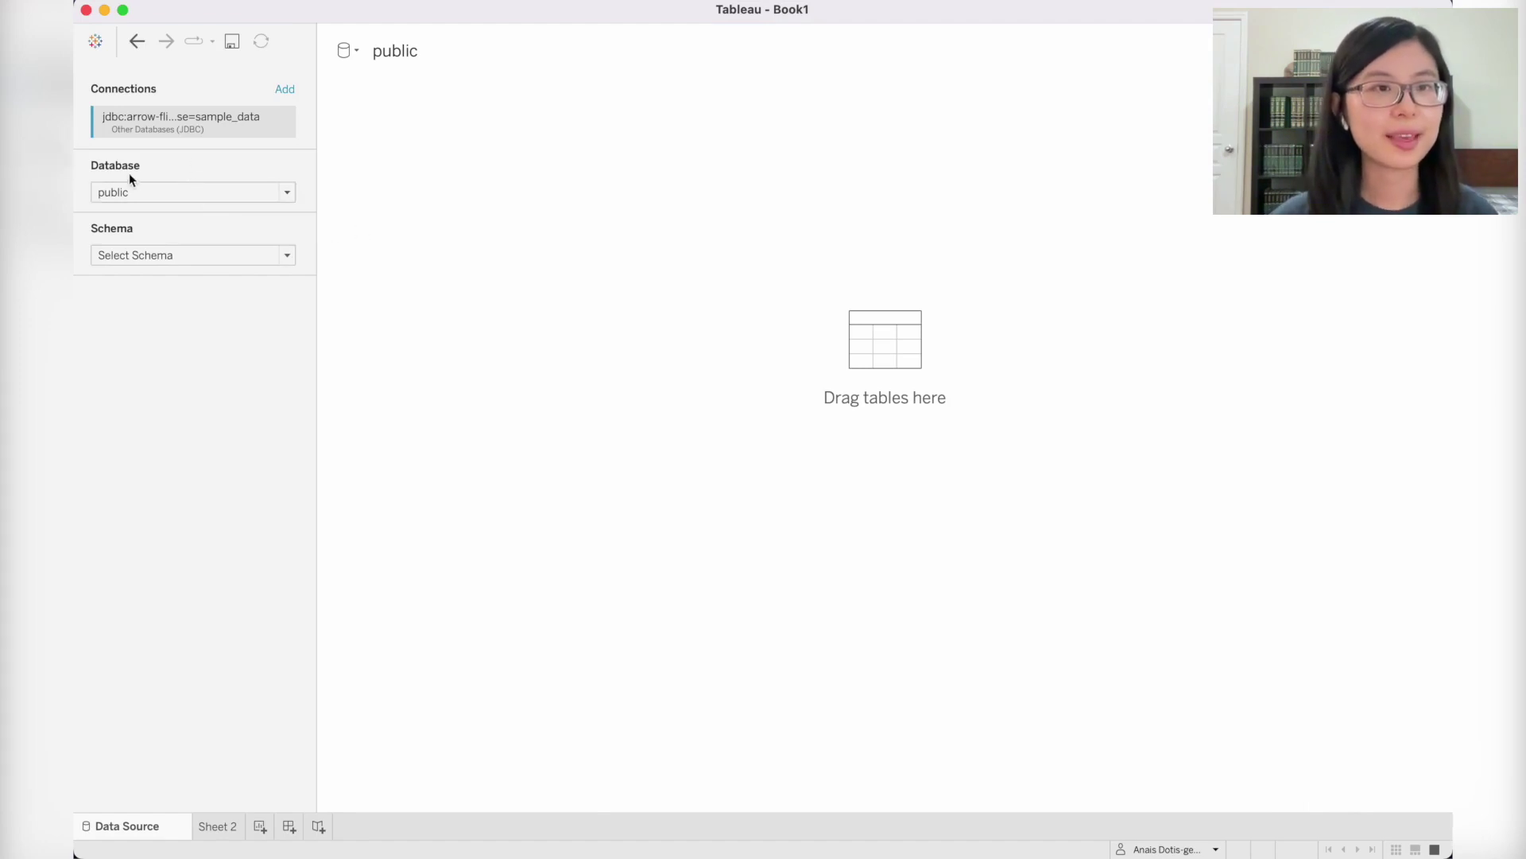
Keep public as the database and select the iox schema
{"action": "left_click", "coordinate": [265, 195]}
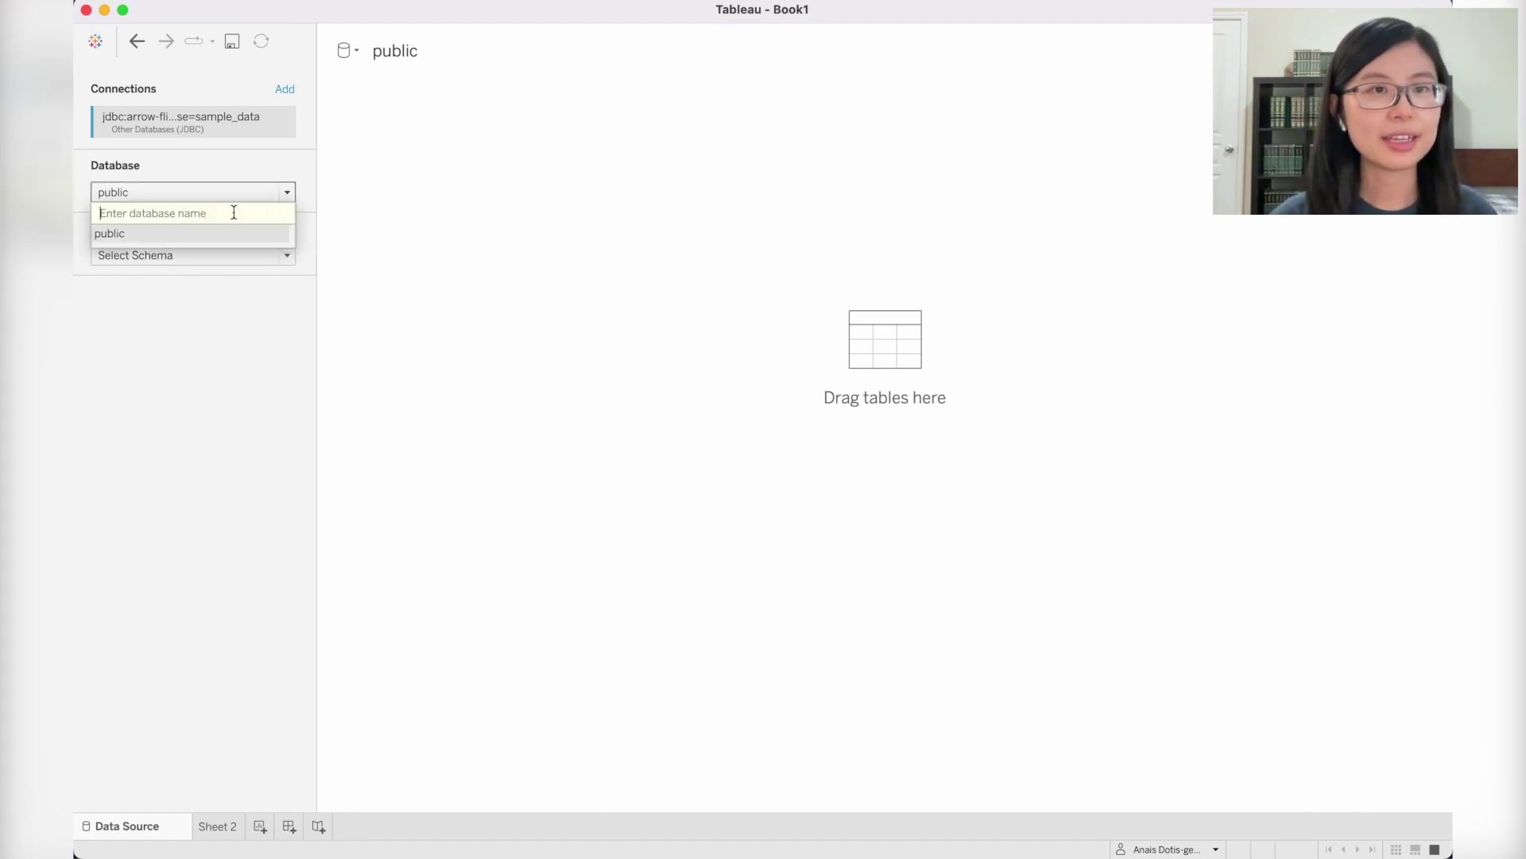
{"action": "left_click", "coordinate": [110, 236]}
{"action": "left_click", "coordinate": [118, 256]}
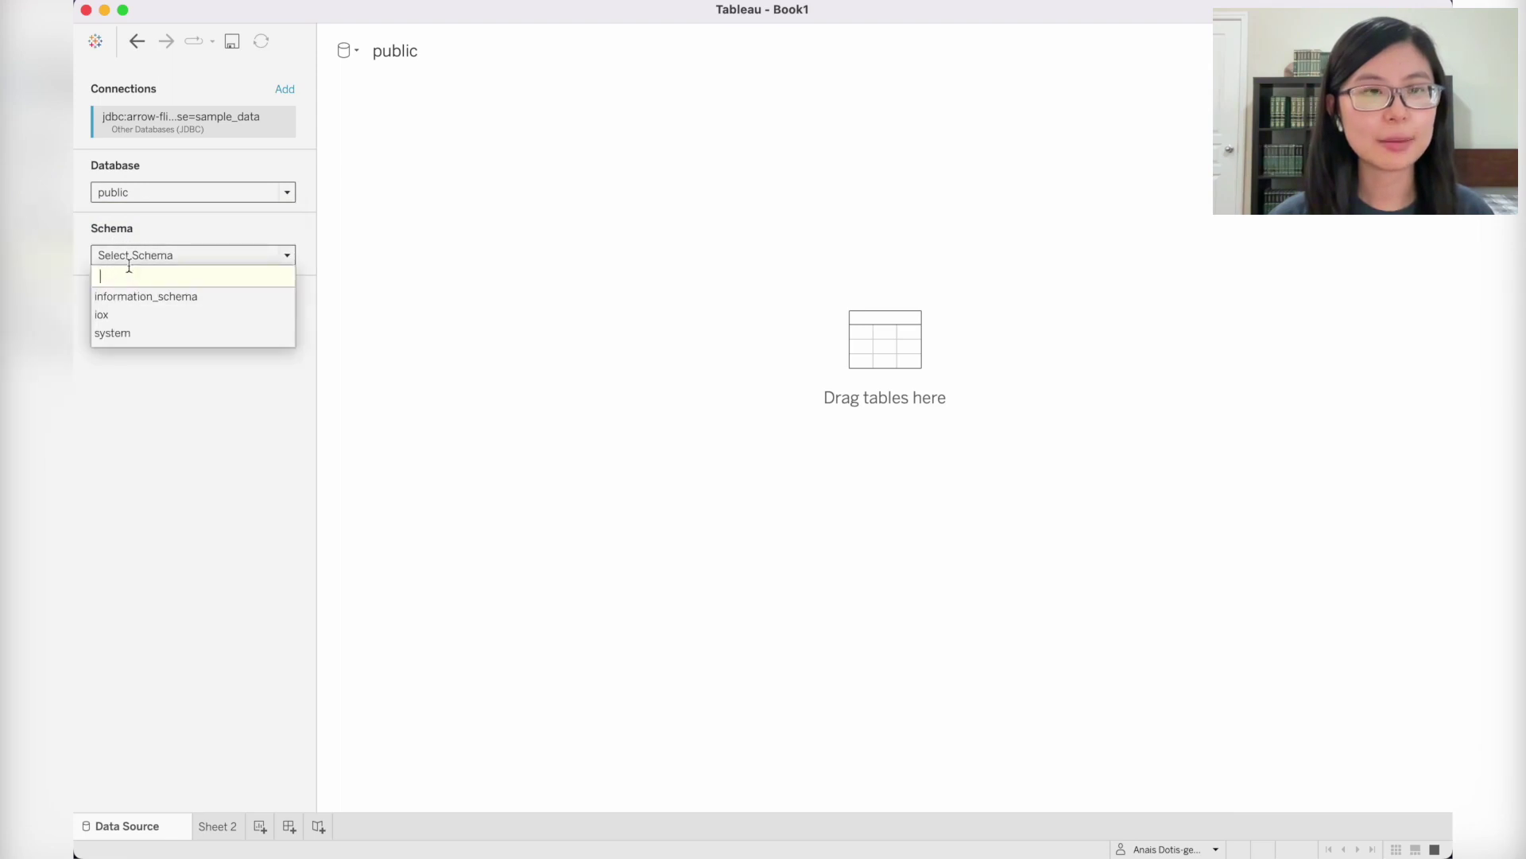
{"action": "left_click", "coordinate": [111, 318]}
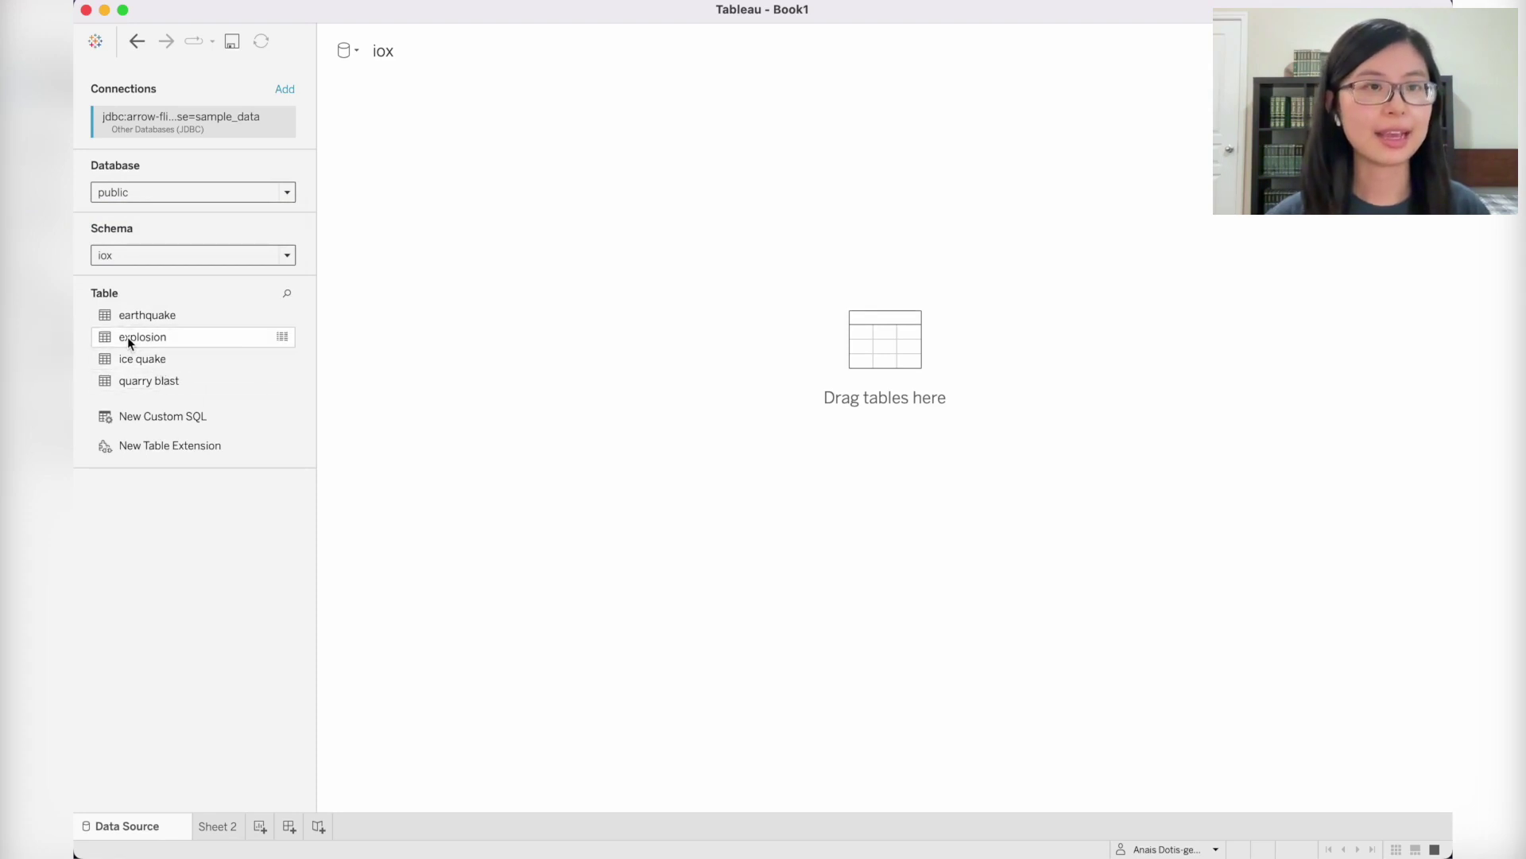
Add the earthquake table to the canvas, load its 1912 rows, and go to Sheet 2
{"action": "left_click_drag", "start_coordinate": [106, 322], "coordinate": [559, 221]}
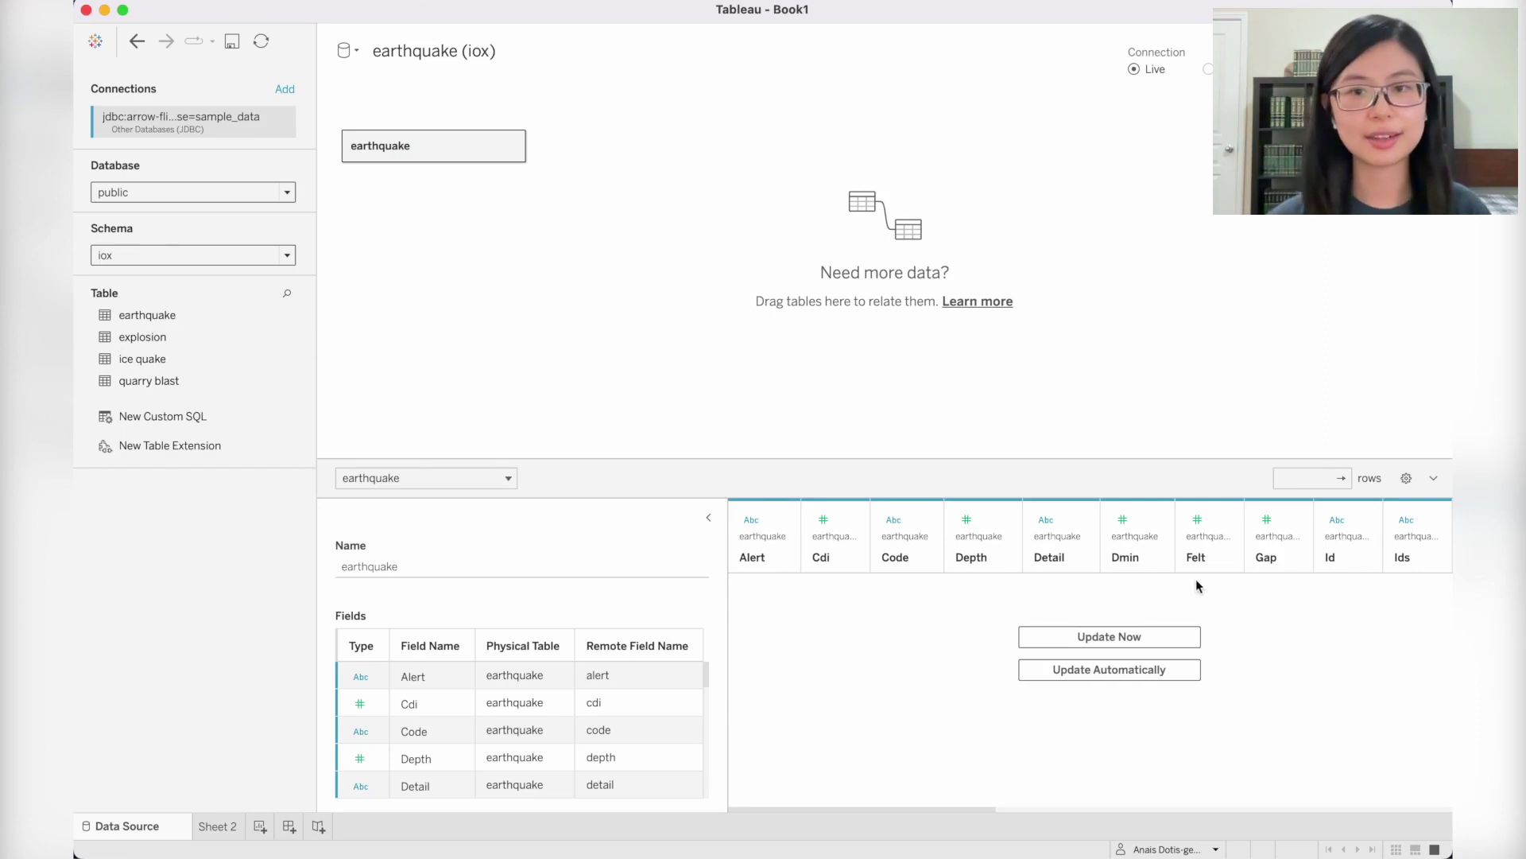
{"action": "left_click", "coordinate": [1113, 638]}
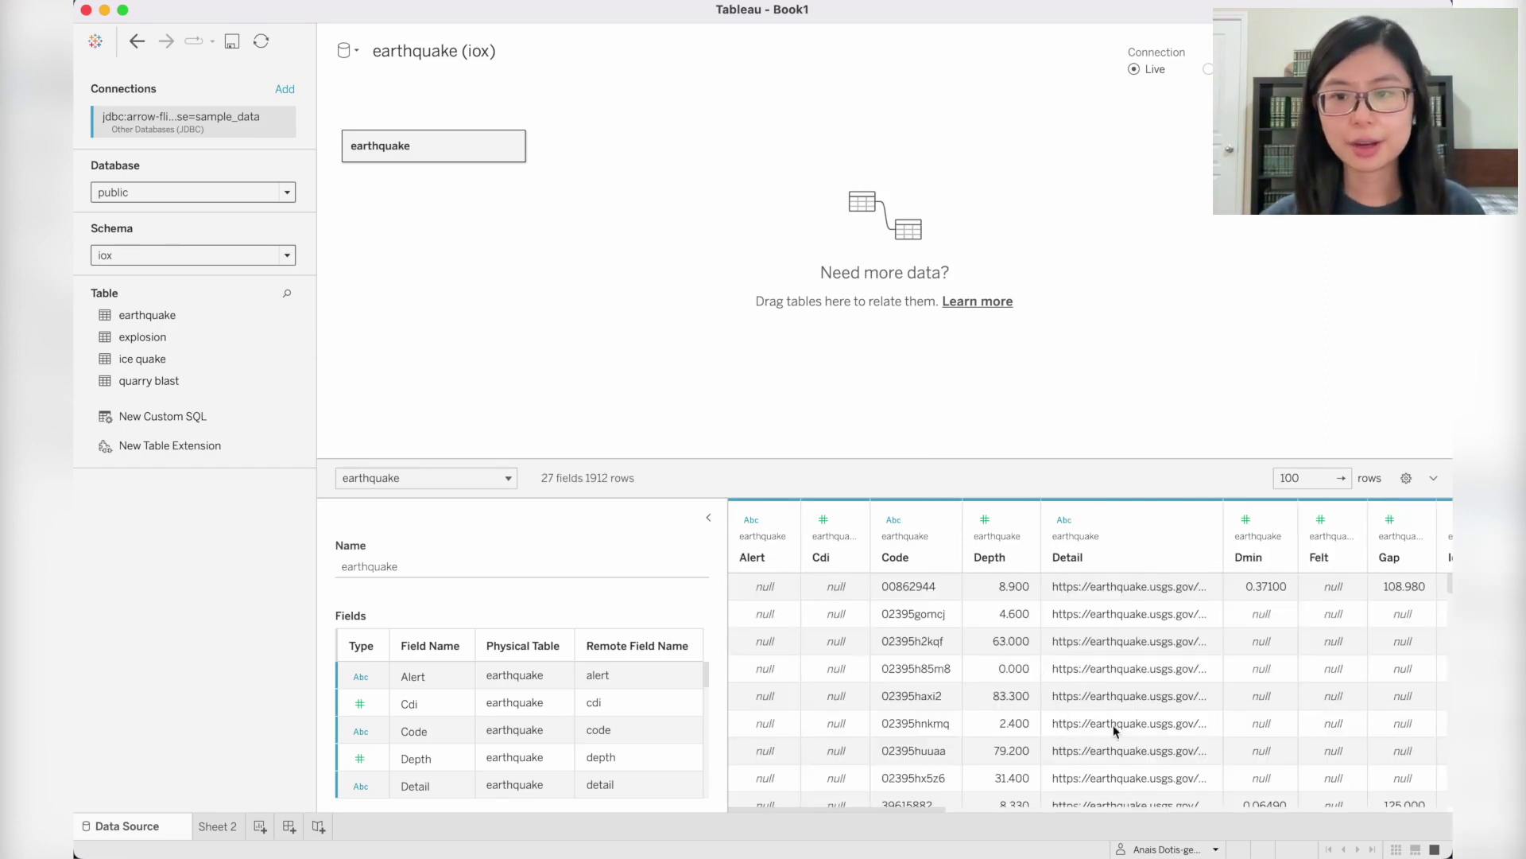
{"action": "left_click", "coordinate": [216, 826]}
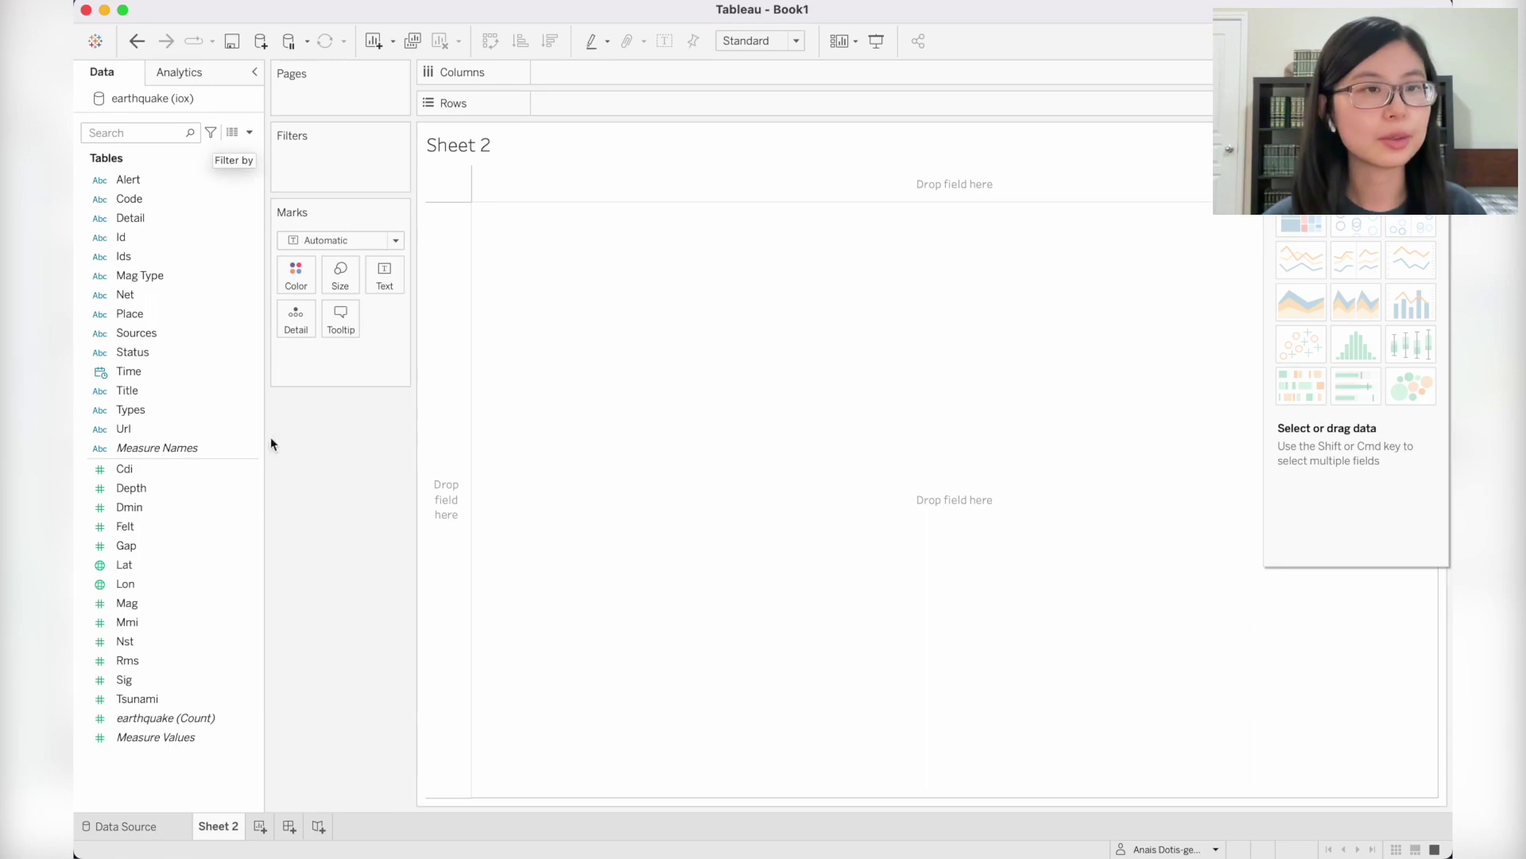
Put Time on Columns and SUM(Depth) and SUM(Dmin) on Rows
{"action": "left_click", "coordinate": [131, 410]}
{"action": "left_click", "coordinate": [175, 373]}
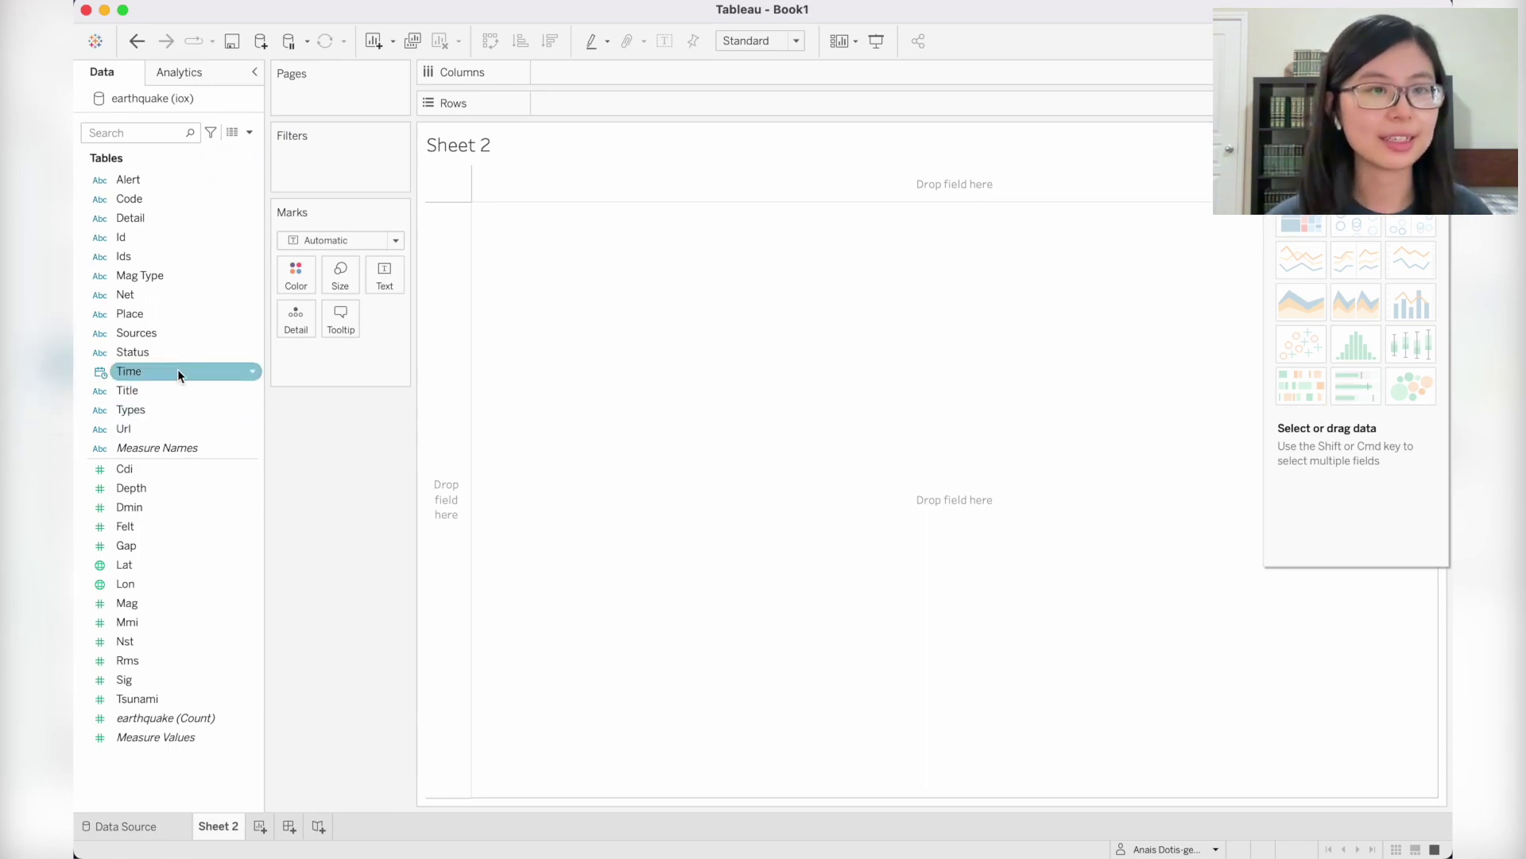
{"action": "left_click_drag", "start_coordinate": [148, 374], "coordinate": [548, 76]}
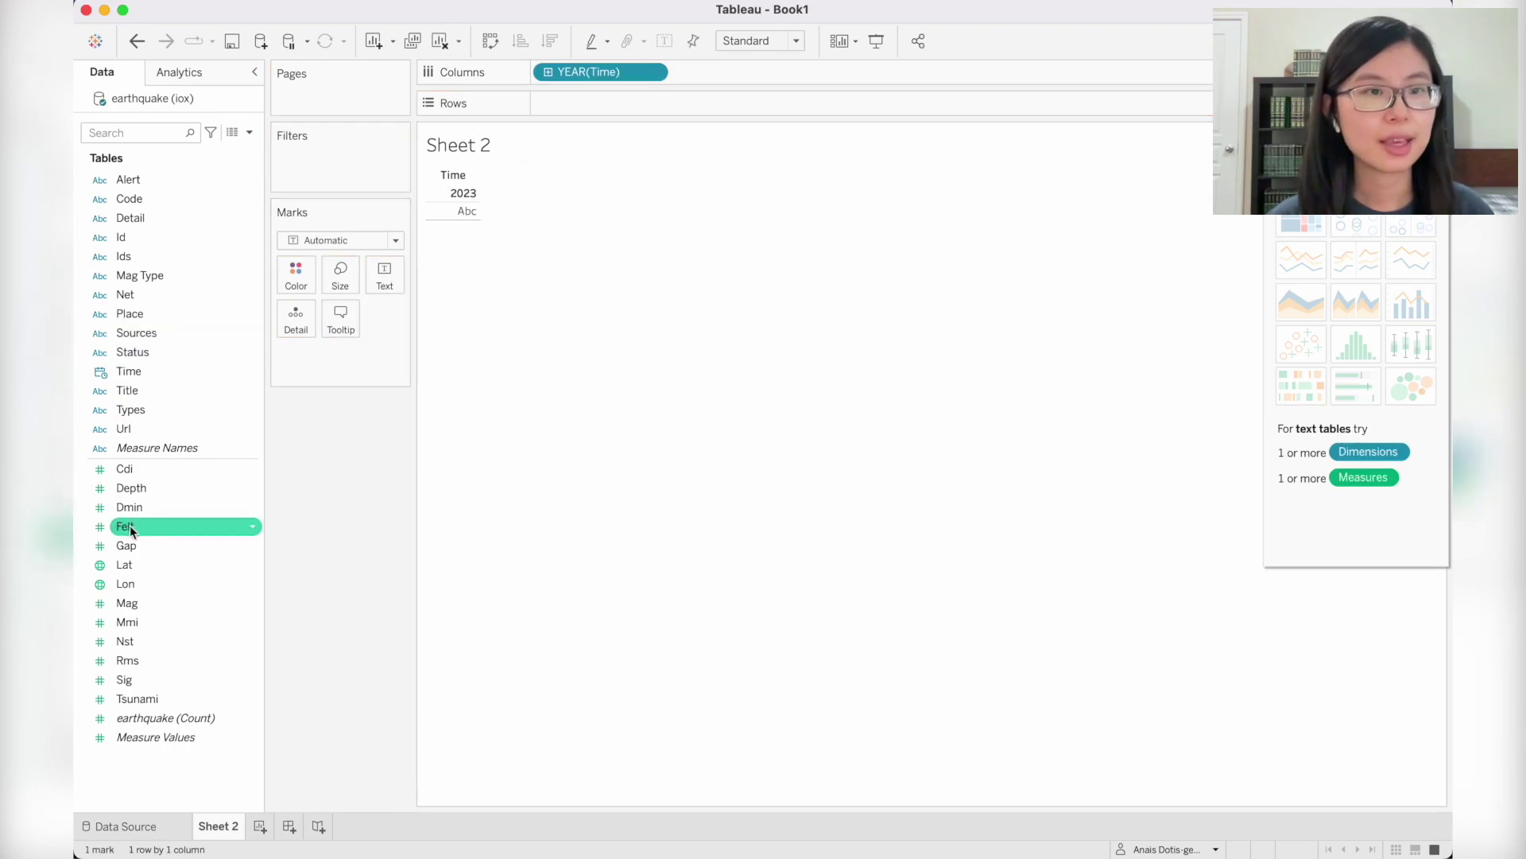
{"action": "left_click_drag", "start_coordinate": [137, 499], "coordinate": [619, 98]}
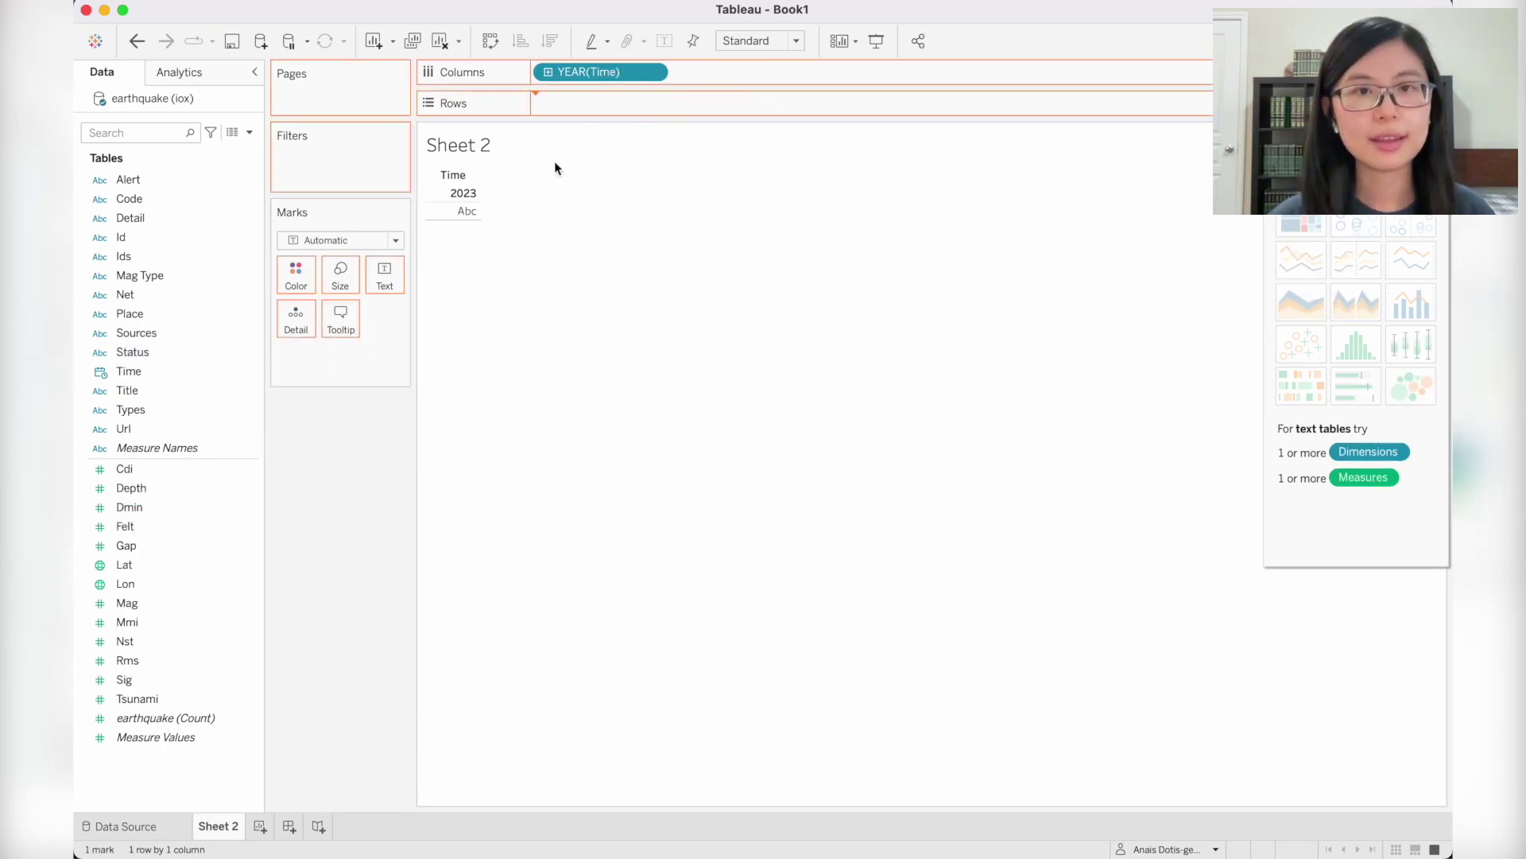
{"action": "mouse_move", "coordinate": [164, 509]}
{"action": "left_mouse_down"}
{"action": "mouse_move", "coordinate": [143, 512]}
{"action": "mouse_move", "coordinate": [699, 219]}
{"action": "mouse_move", "coordinate": [733, 105]}
{"action": "left_mouse_up"}
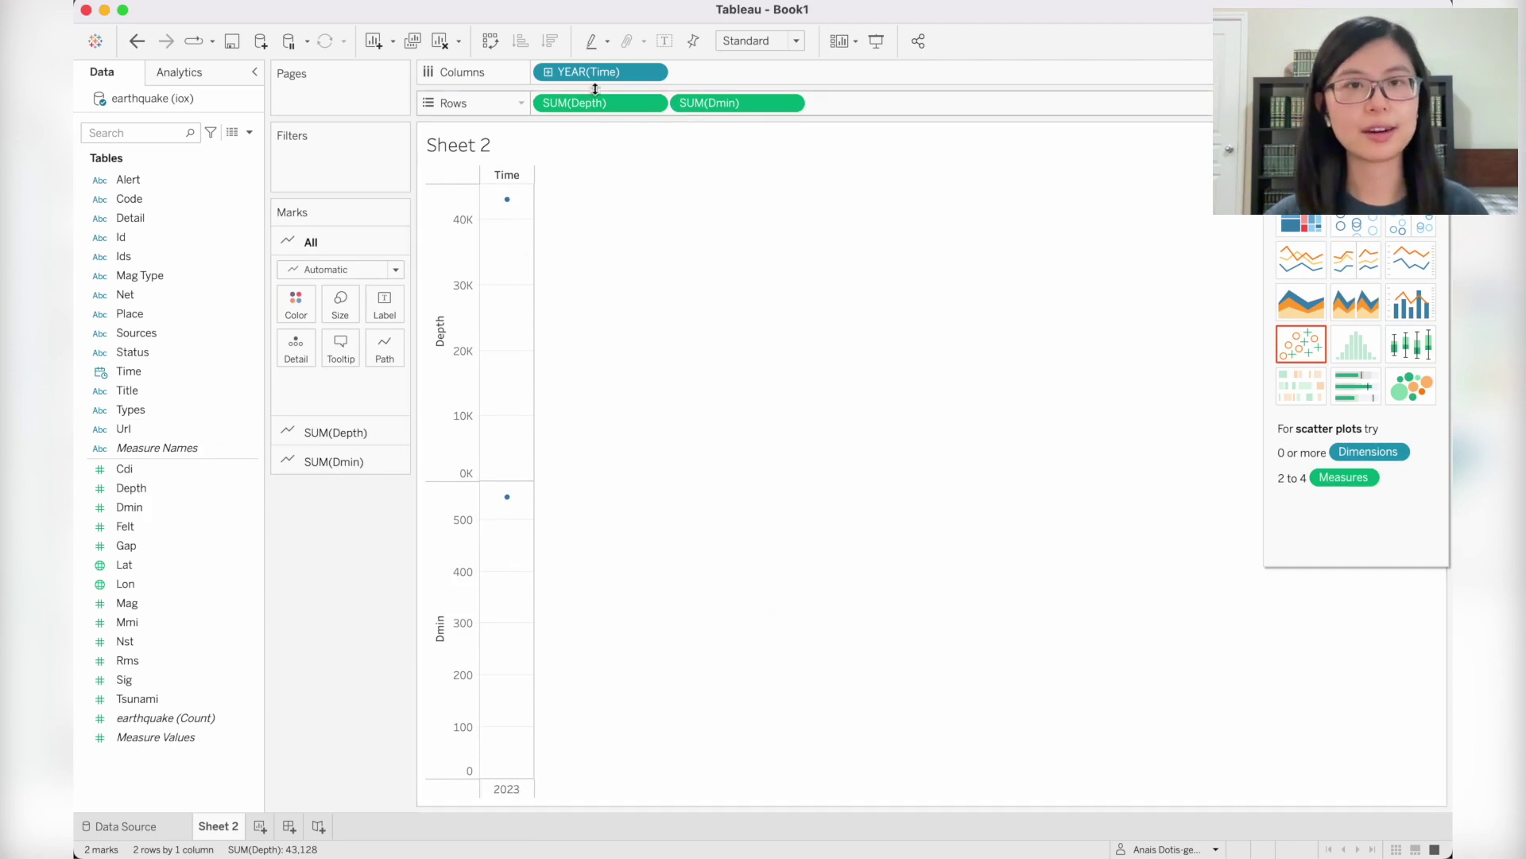
Break the Time axis down by Day to show days 18–25
{"action": "left_click", "coordinate": [653, 73]}
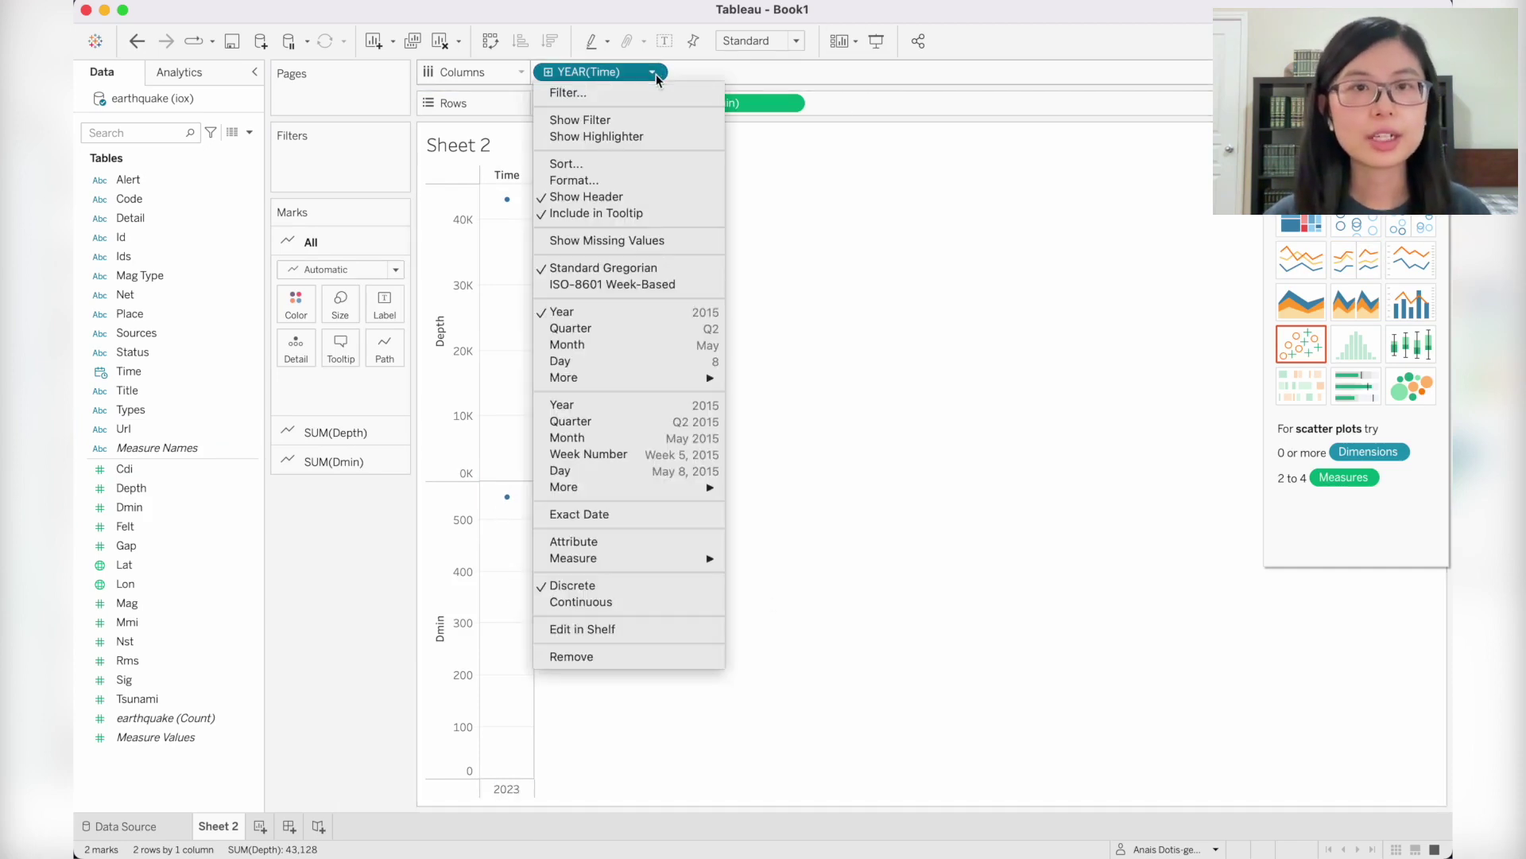
{"action": "left_click", "coordinate": [666, 362]}
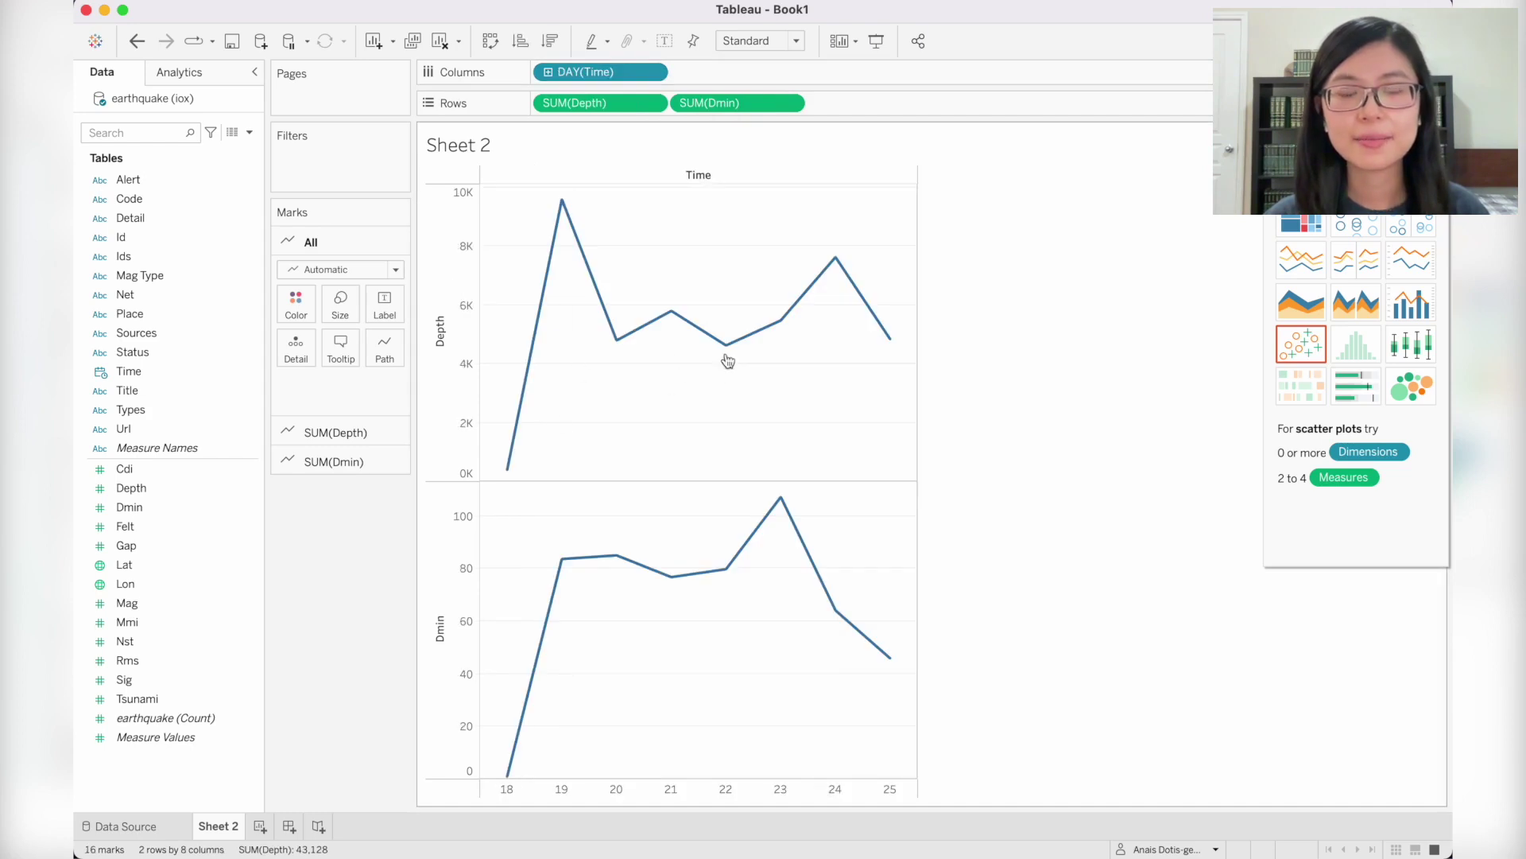
{"action": "left_click", "coordinate": [534, 352]}
Color the SUM(Depth) line orange and add Status as Detail to split it per status
{"action": "left_click", "coordinate": [300, 337]}
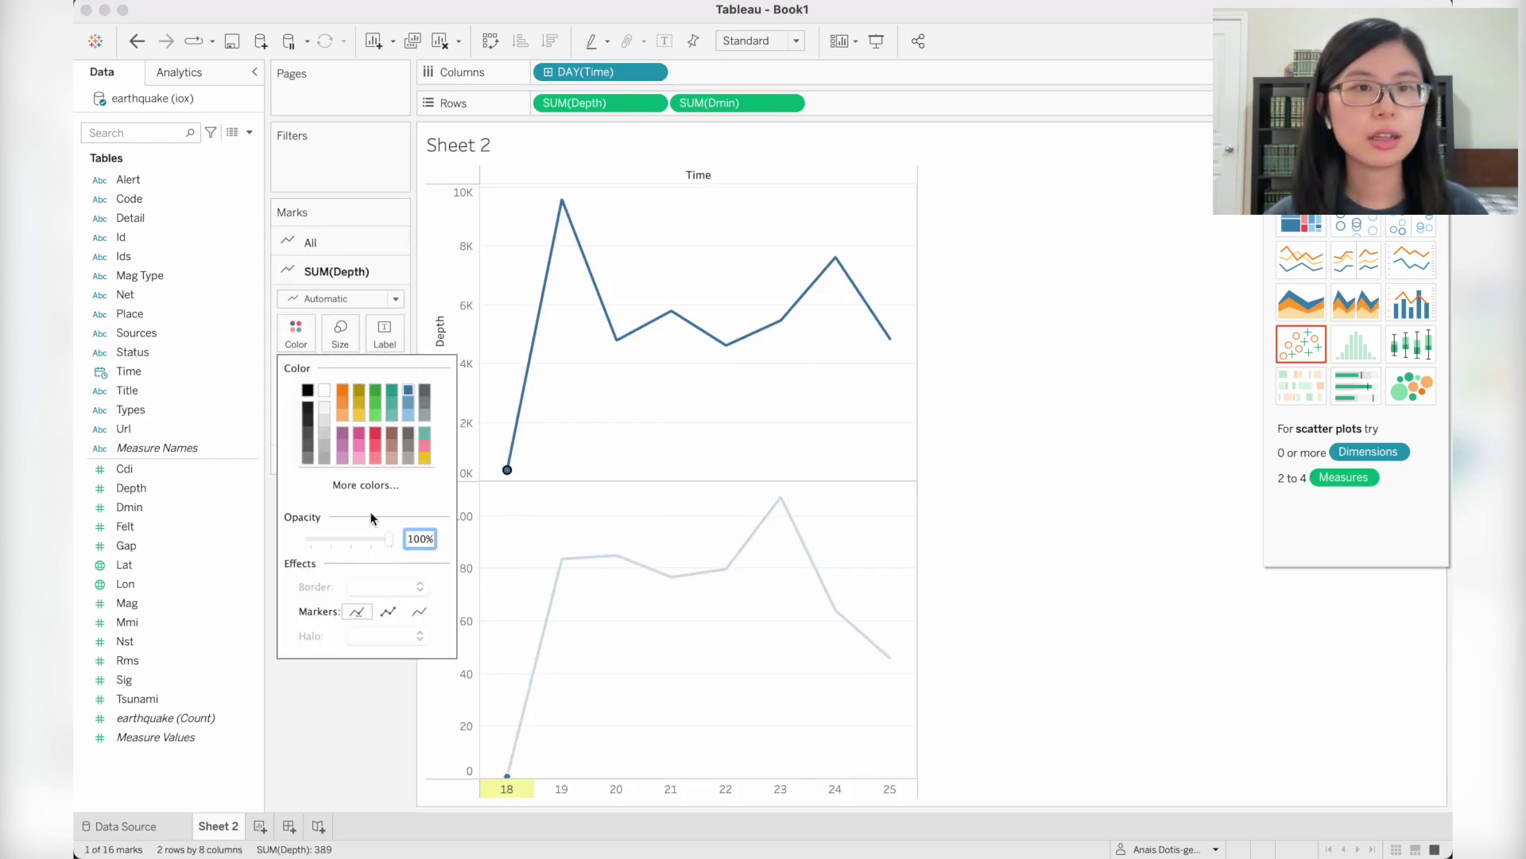
{"action": "left_click", "coordinate": [334, 392]}
{"action": "left_click", "coordinate": [334, 800]}
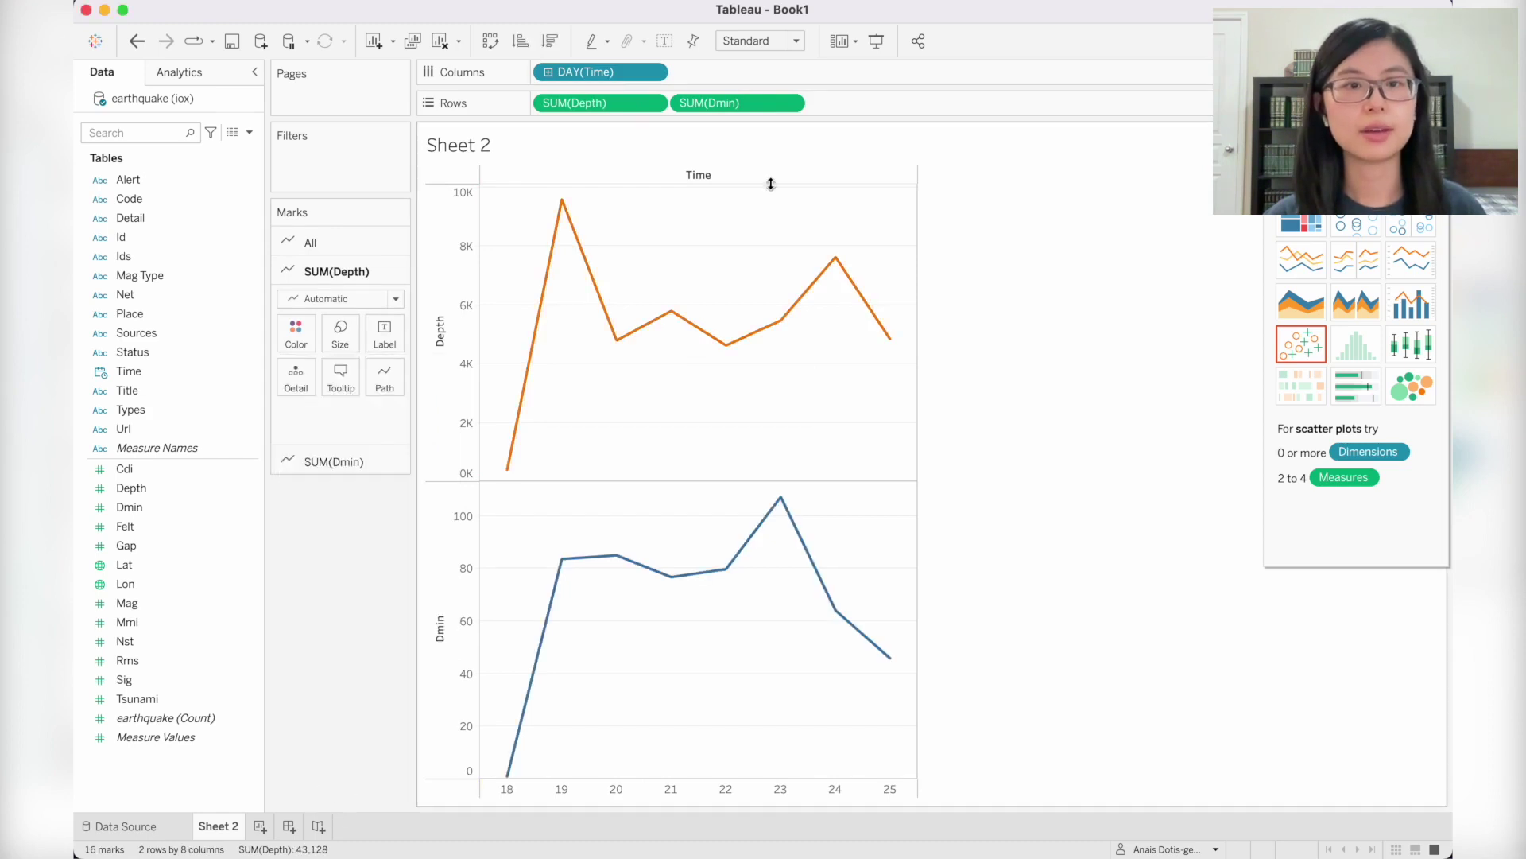
{"action": "left_click", "coordinate": [119, 509]}
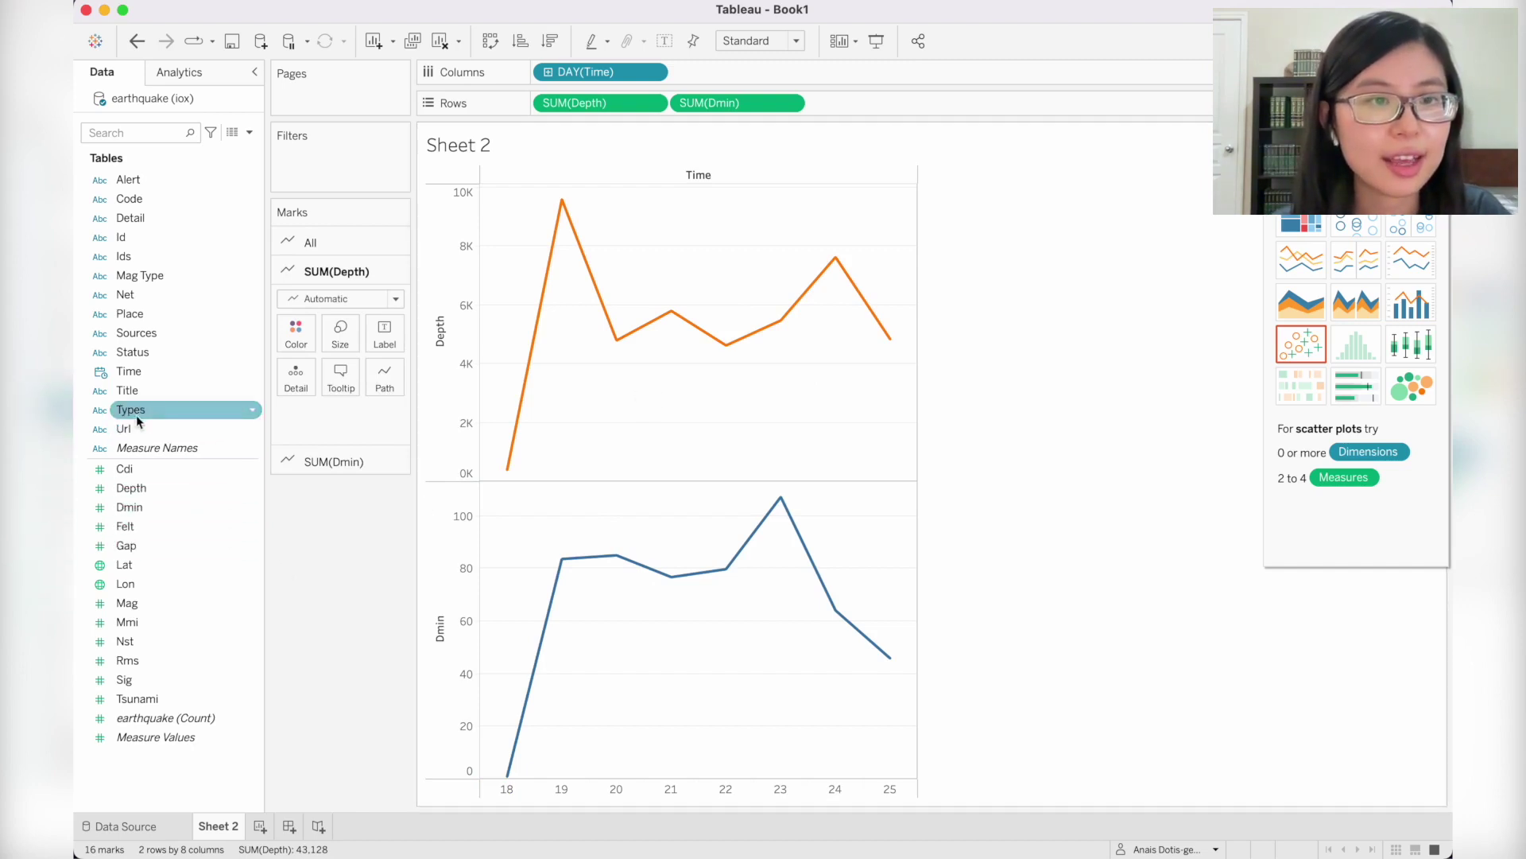
{"action": "left_click_drag", "start_coordinate": [131, 351], "coordinate": [301, 419]}
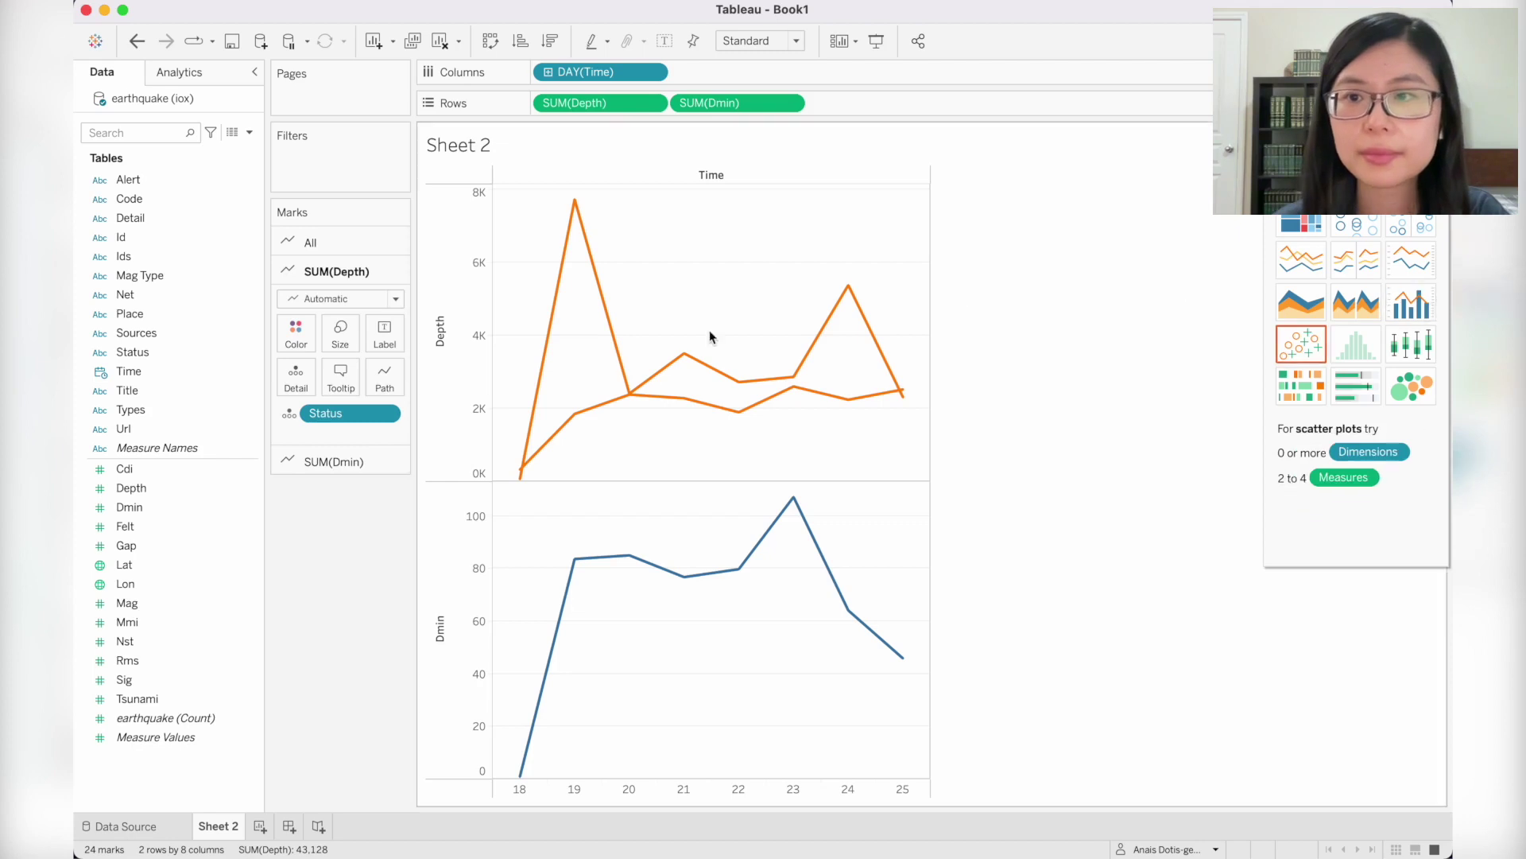
Switch to the dual-axis bar-and-line combination chart and drop Measure Names color from the Depth bars
{"action": "left_click", "coordinate": [1411, 302]}
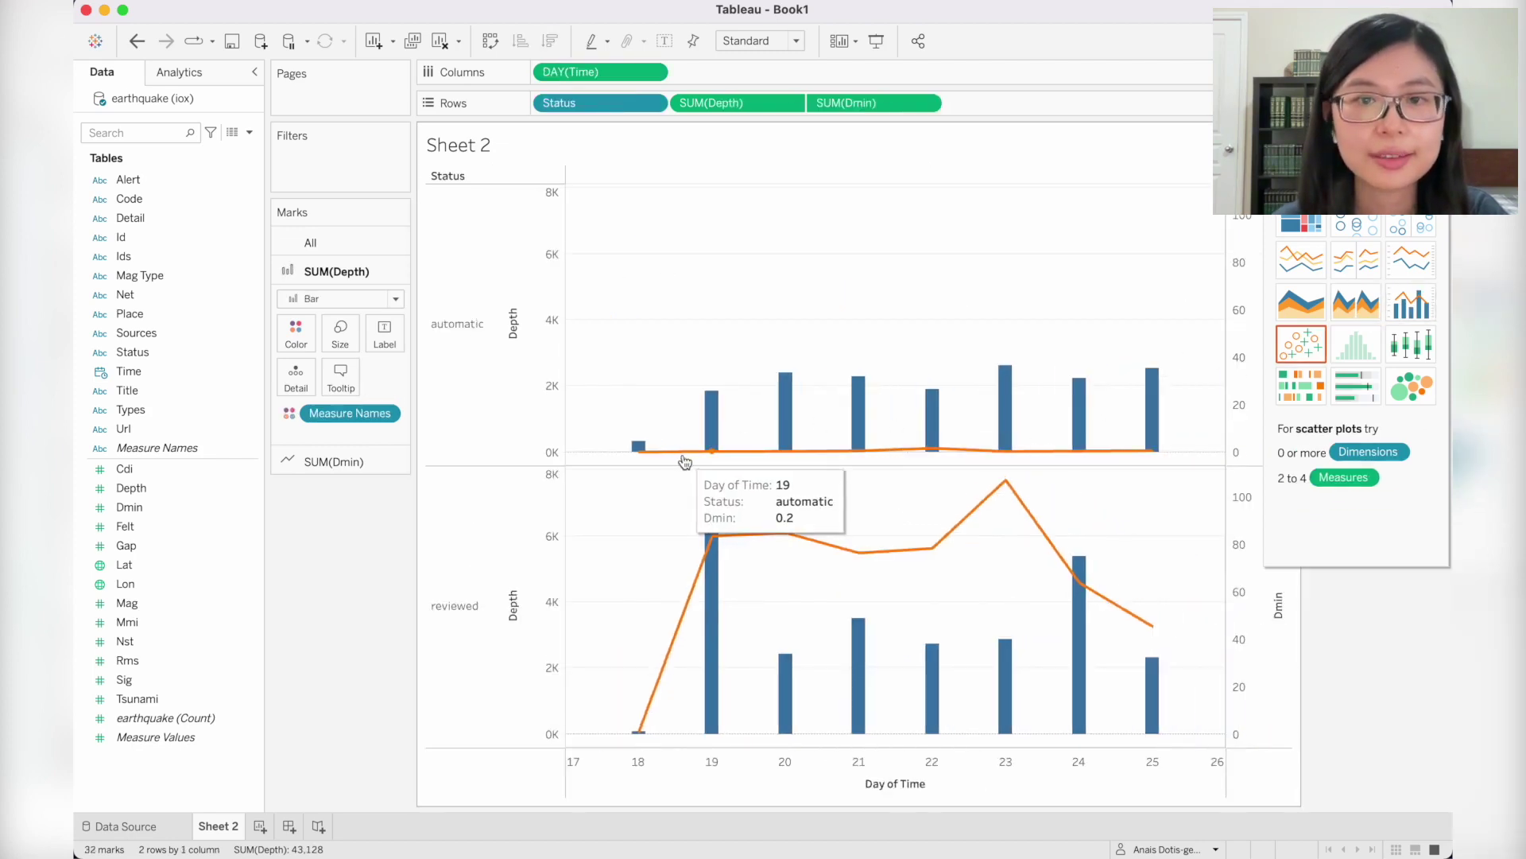
{"action": "right_click", "coordinate": [355, 412]}
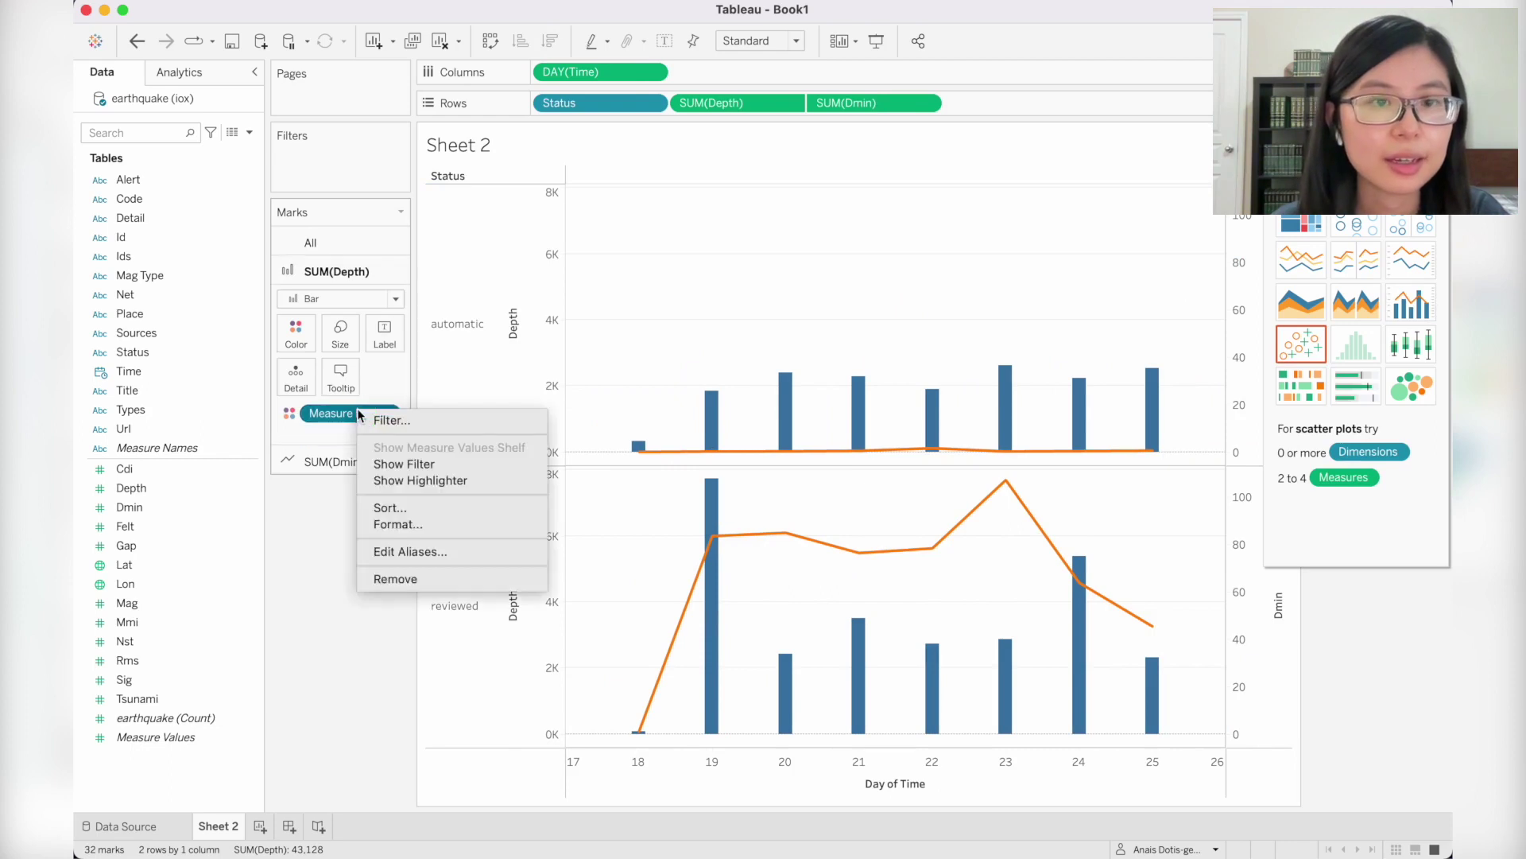
{"action": "left_click", "coordinate": [398, 582]}
Add Types as Detail on the SUM(Dmin) lines and remove their Measure Names coloring
{"action": "left_click", "coordinate": [134, 394]}
{"action": "left_click", "coordinate": [334, 461]}
{"action": "left_click_drag", "start_coordinate": [158, 448], "coordinate": [296, 355]}
{"action": "mouse_move", "coordinate": [140, 420]}
{"action": "left_mouse_down"}
{"action": "mouse_move", "coordinate": [299, 446]}
{"action": "mouse_move", "coordinate": [320, 469]}
{"action": "mouse_move", "coordinate": [307, 469]}
{"action": "left_mouse_up"}
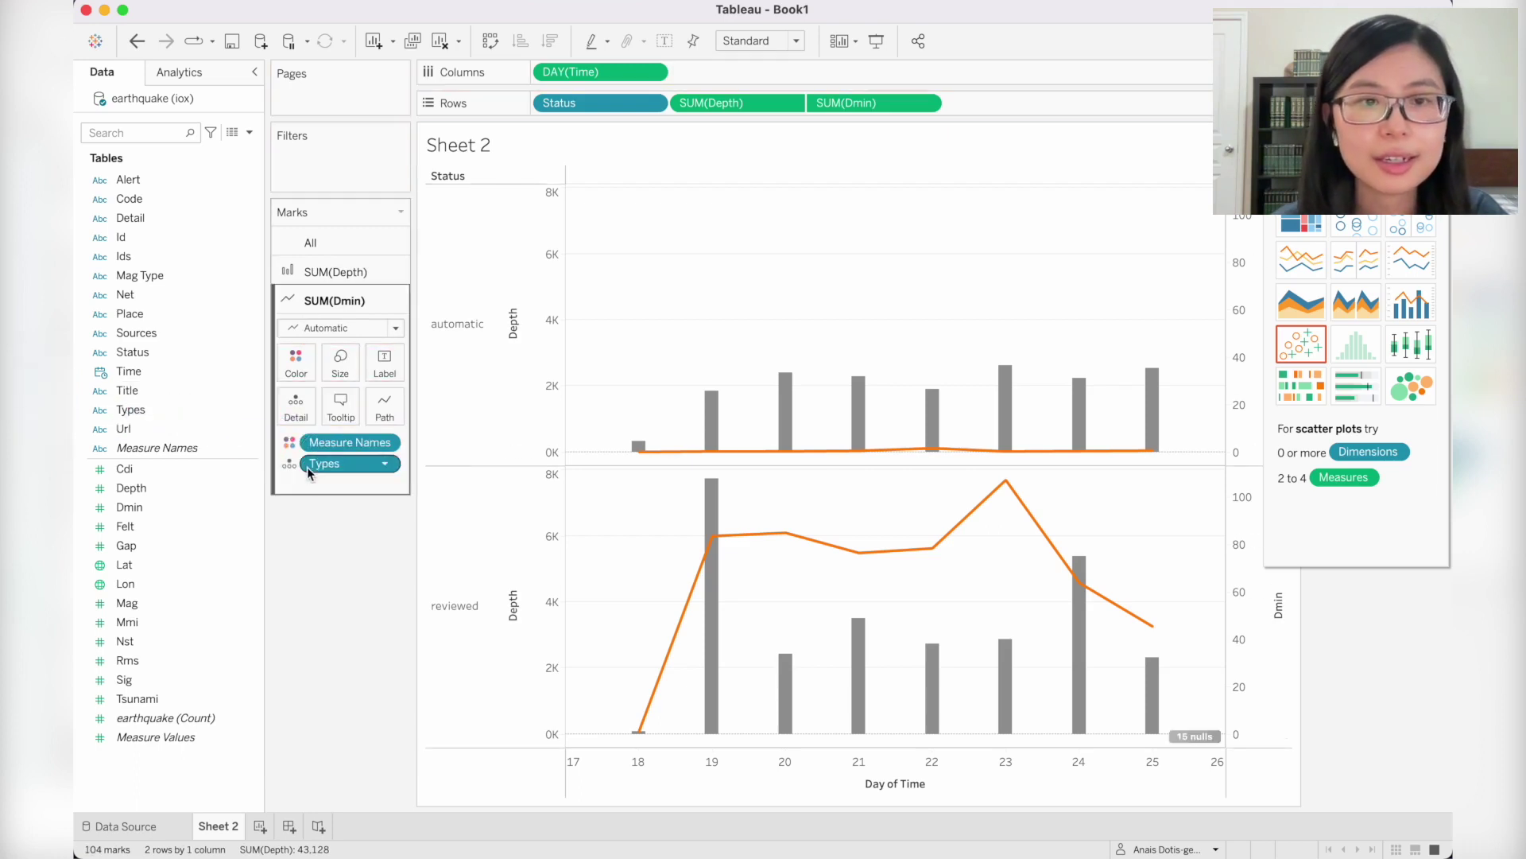
{"action": "right_click", "coordinate": [331, 441]}
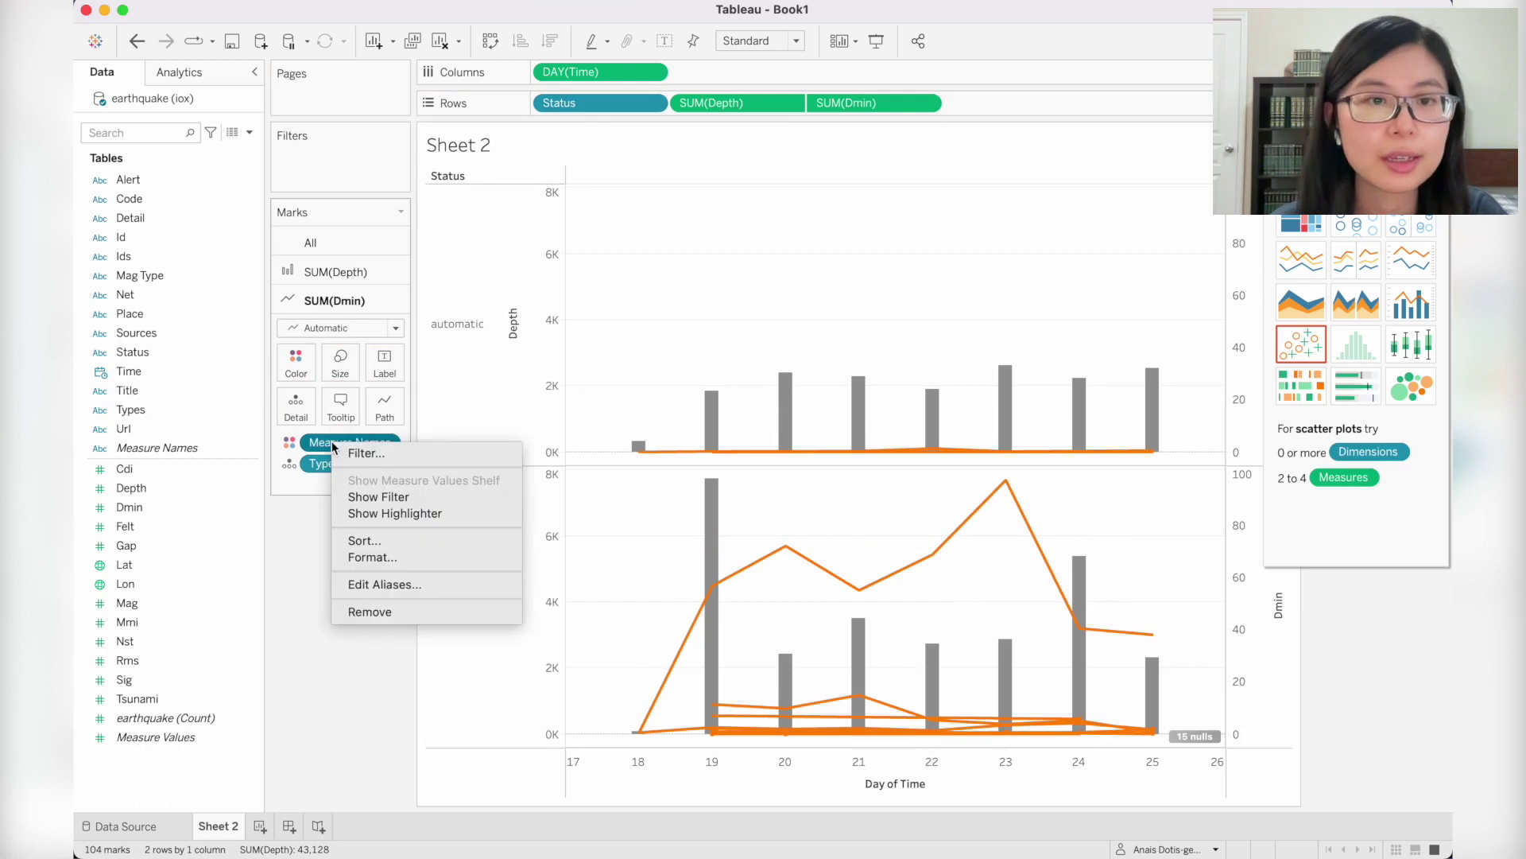
{"action": "left_click", "coordinate": [369, 609]}
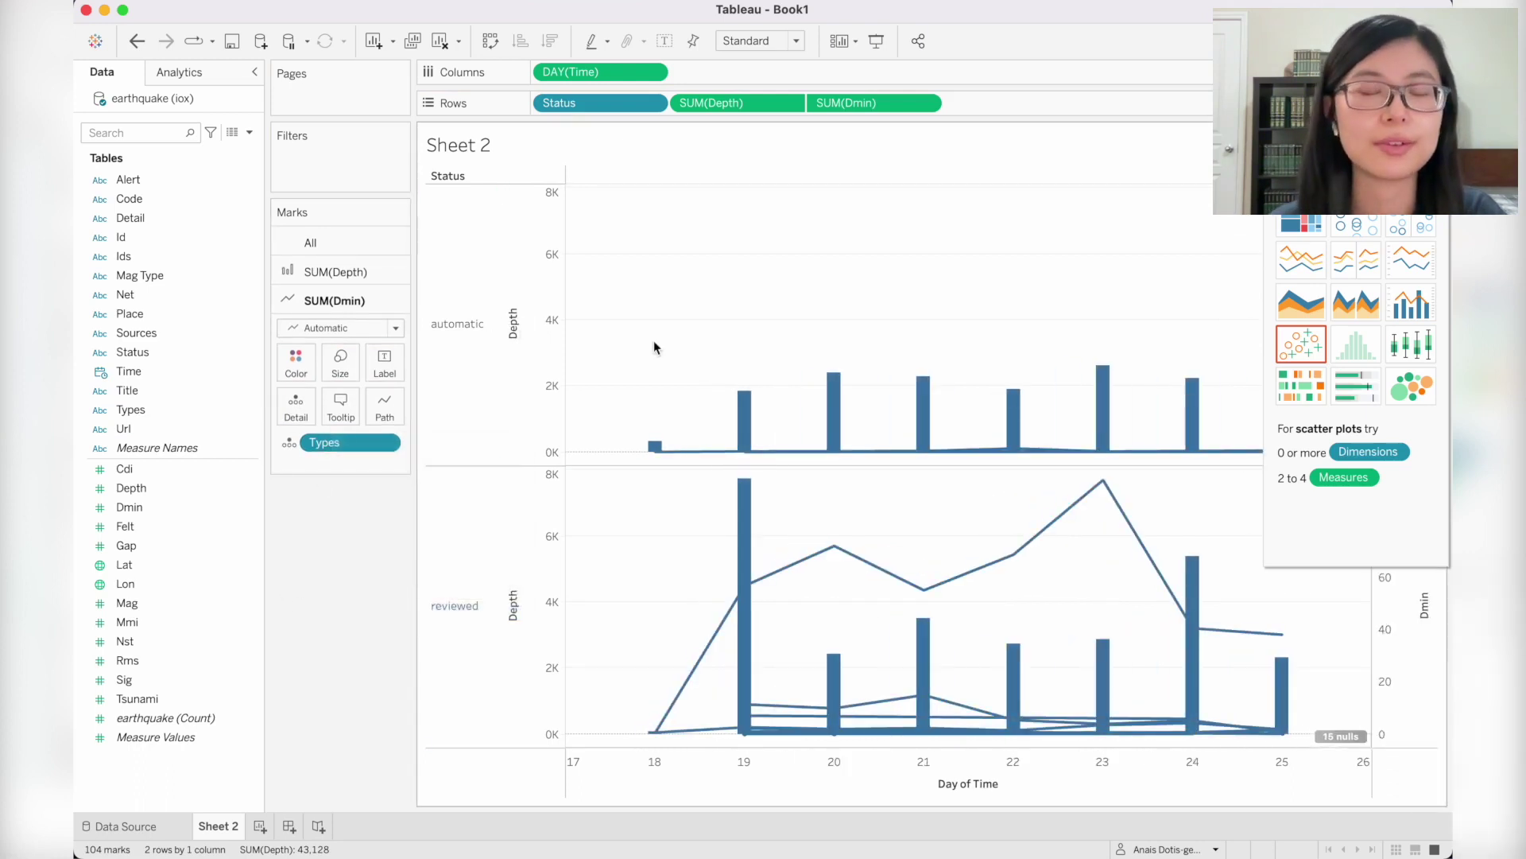
{"action": "mouse_move", "coordinate": [996, 434]}
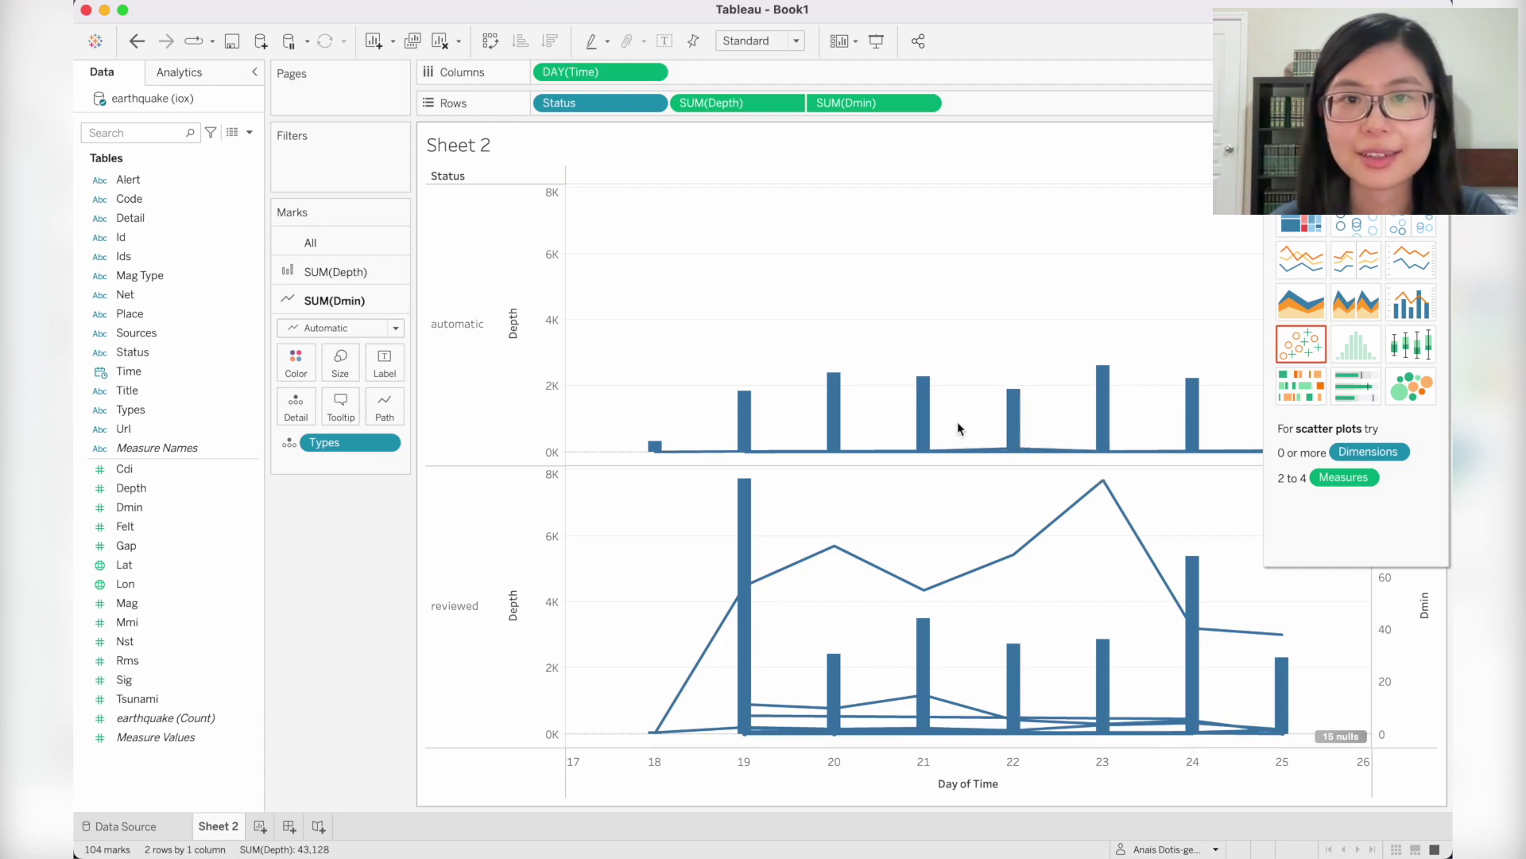